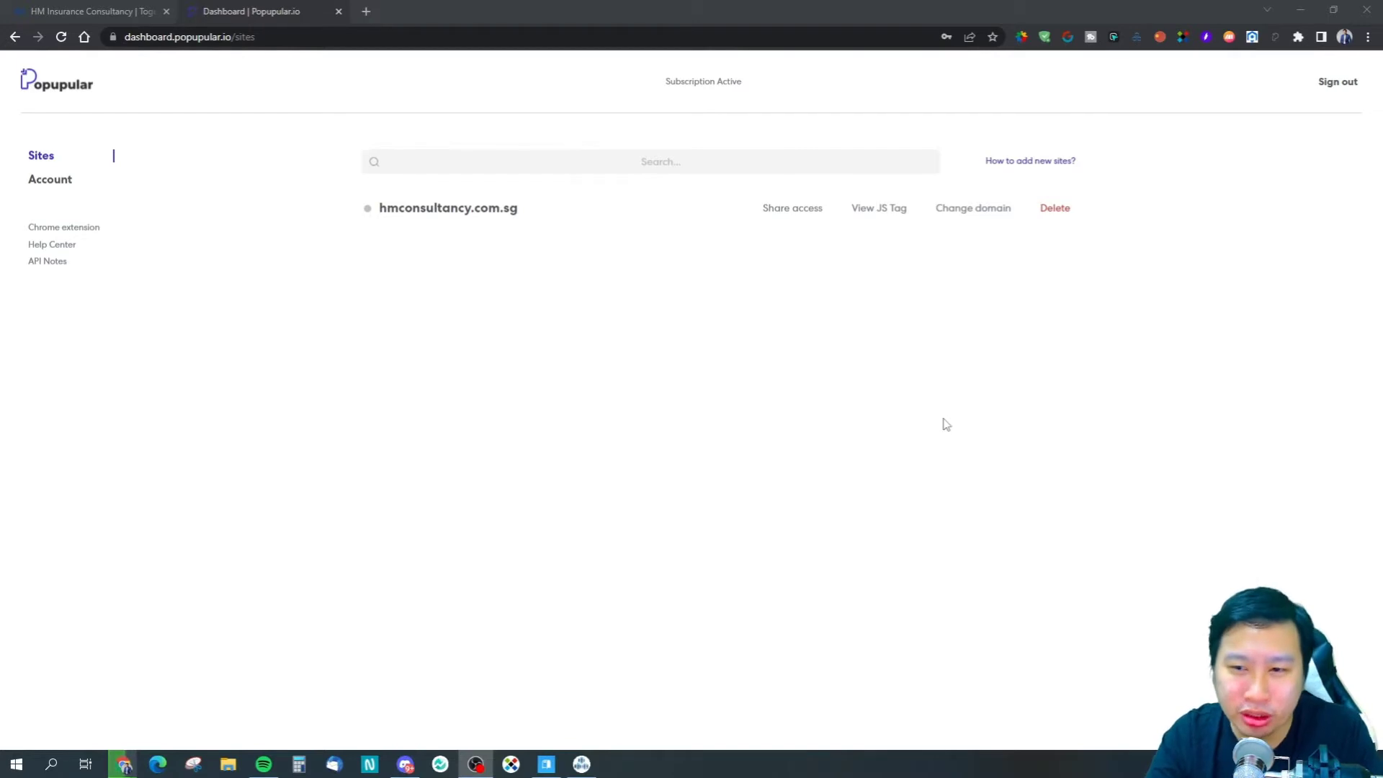
- Copy the Popupular JS tag for hmconsultancy.com.sg to the clipboard and close the tag dialog
click(880, 214)
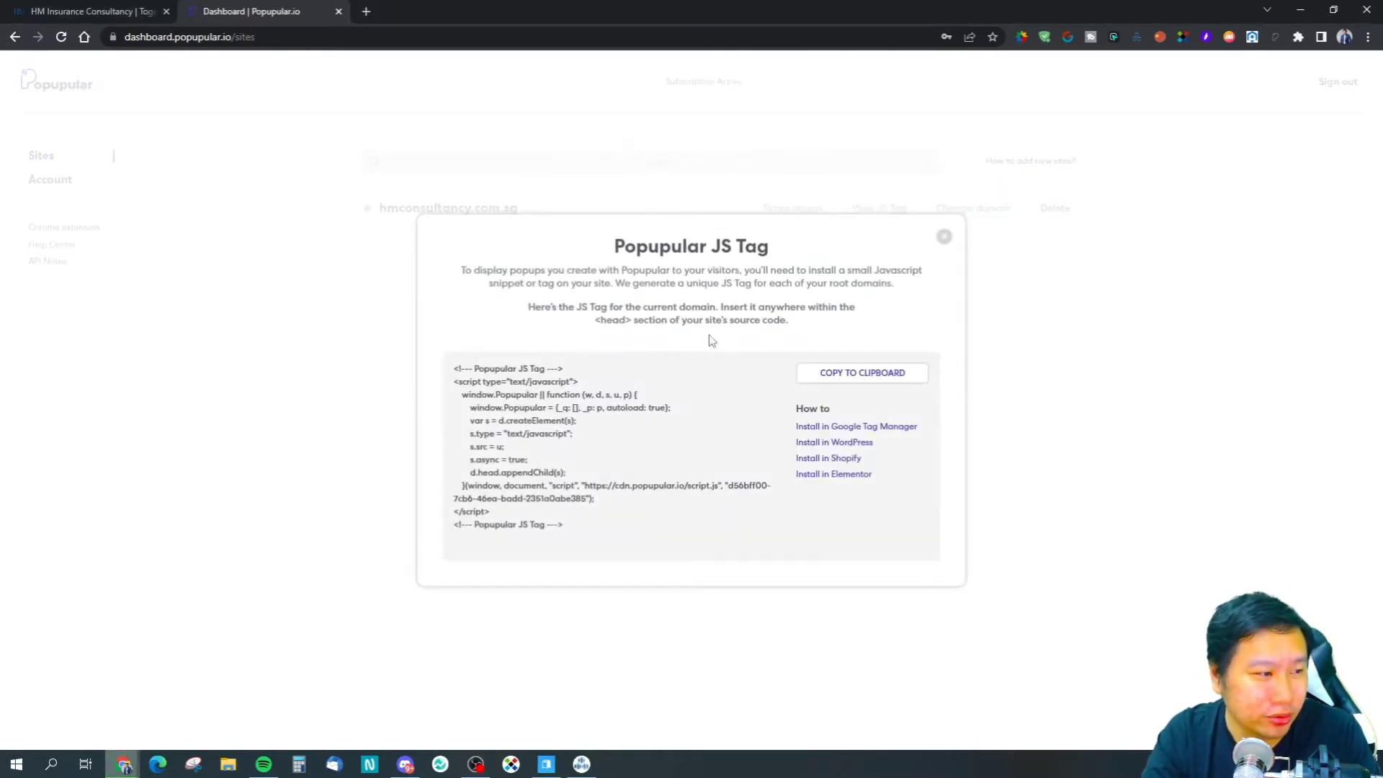
click(809, 373)
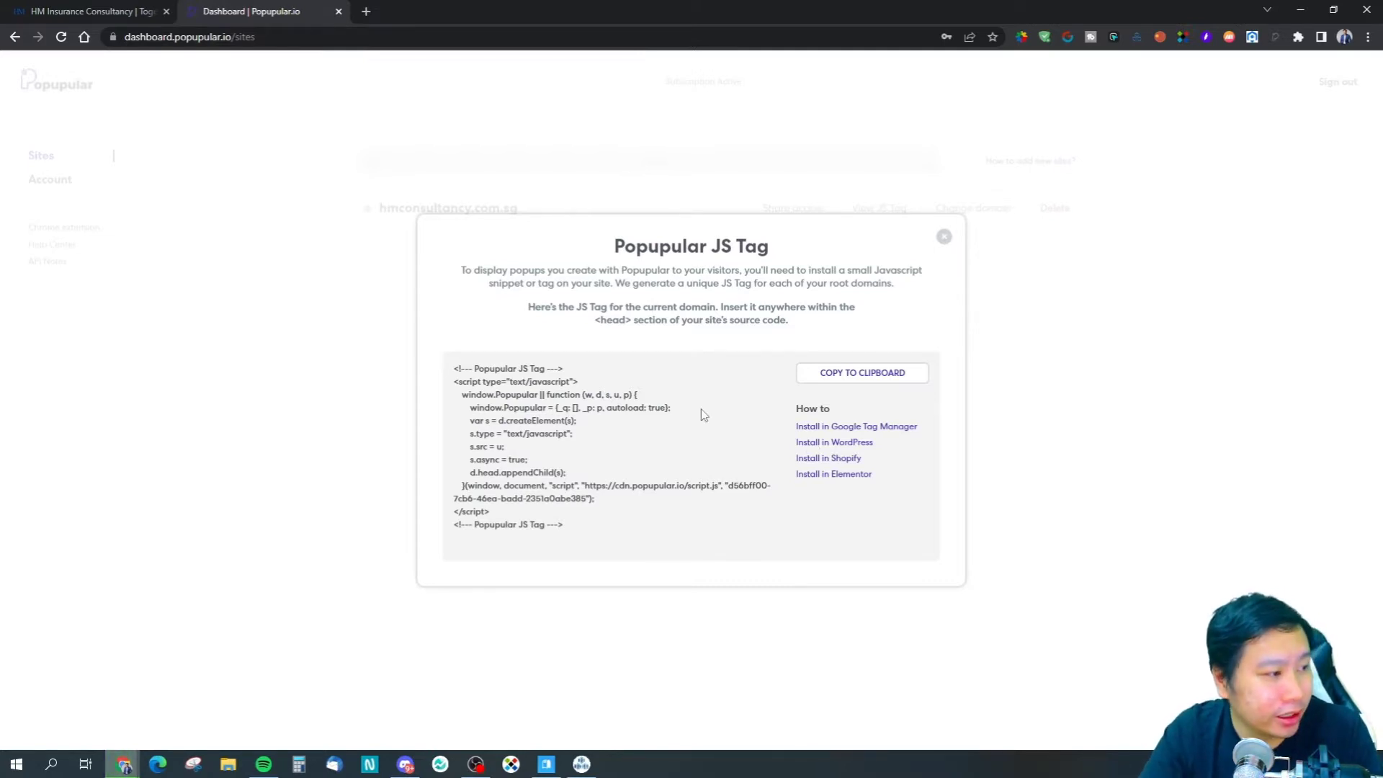
click(911, 373)
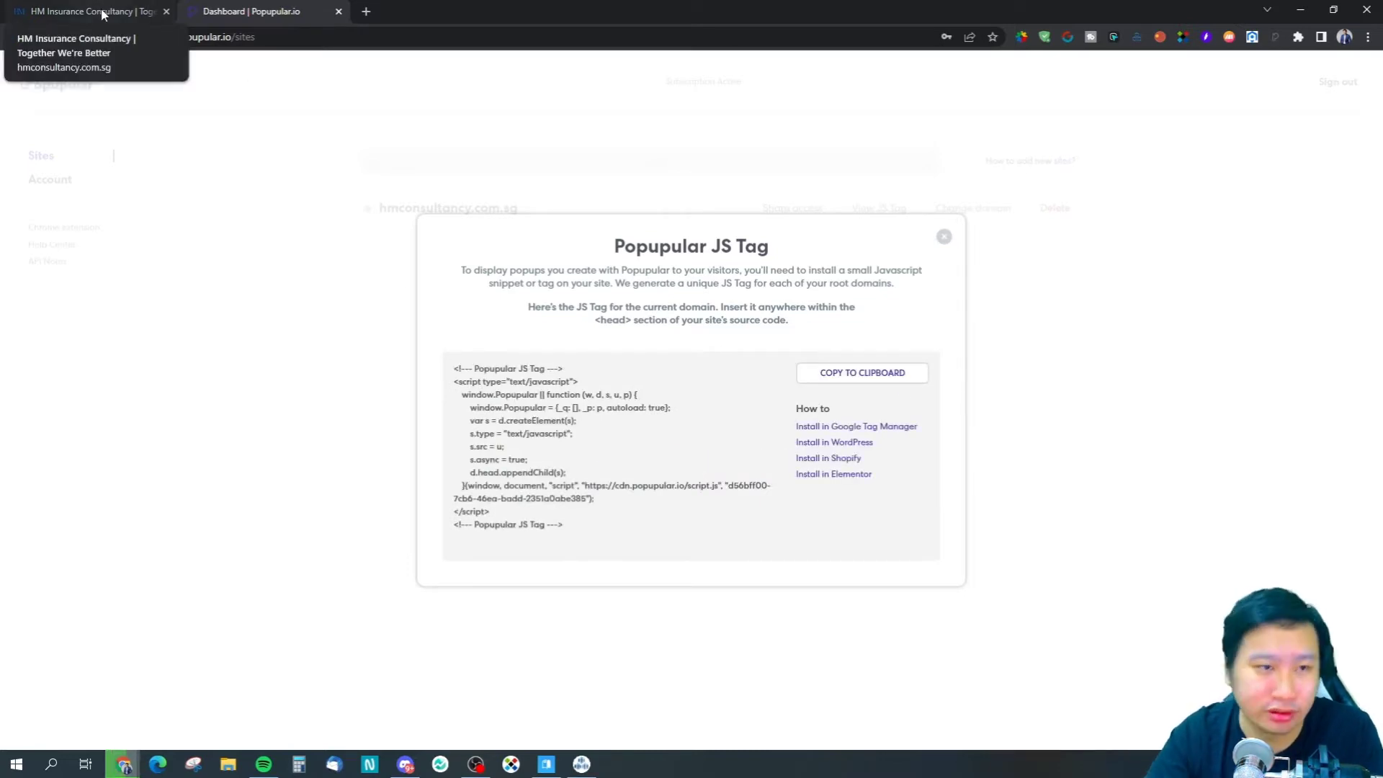
click(103, 13)
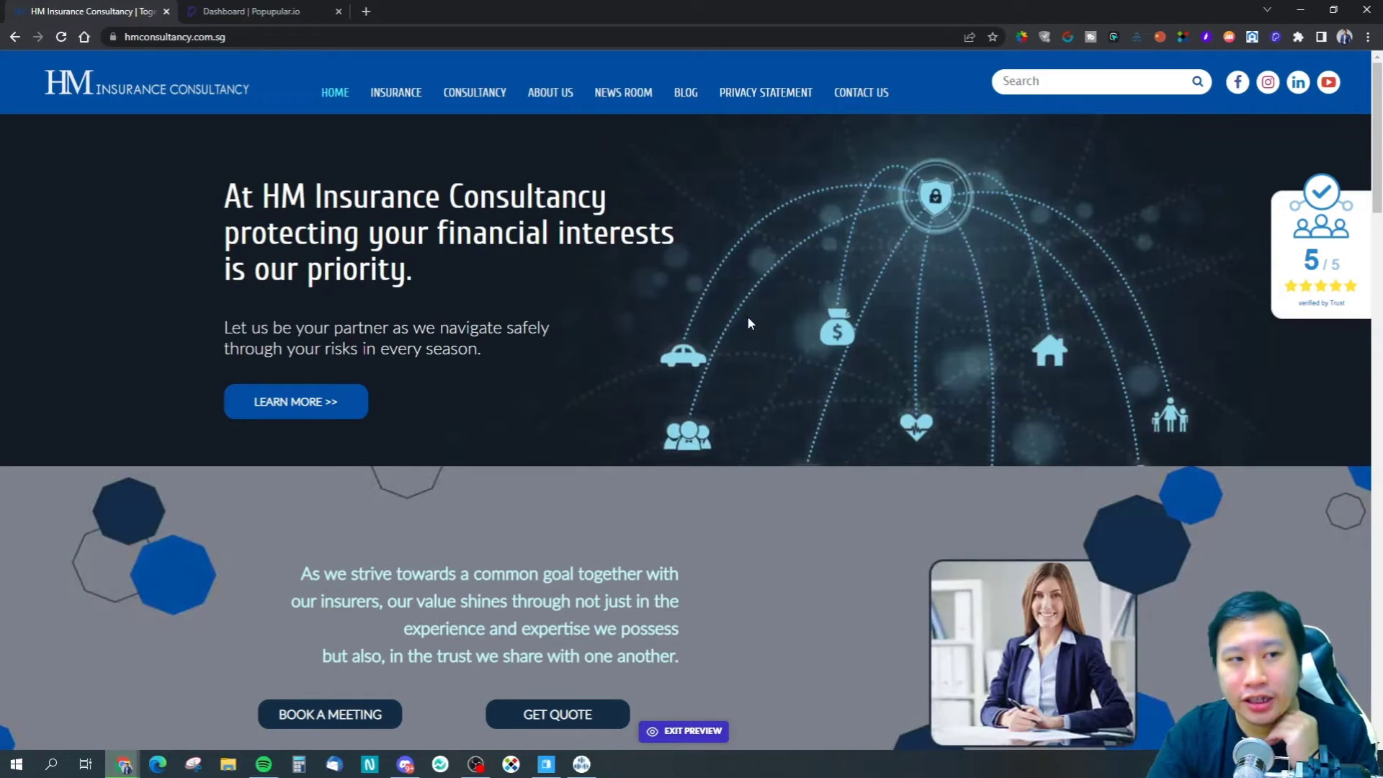
click(252, 10)
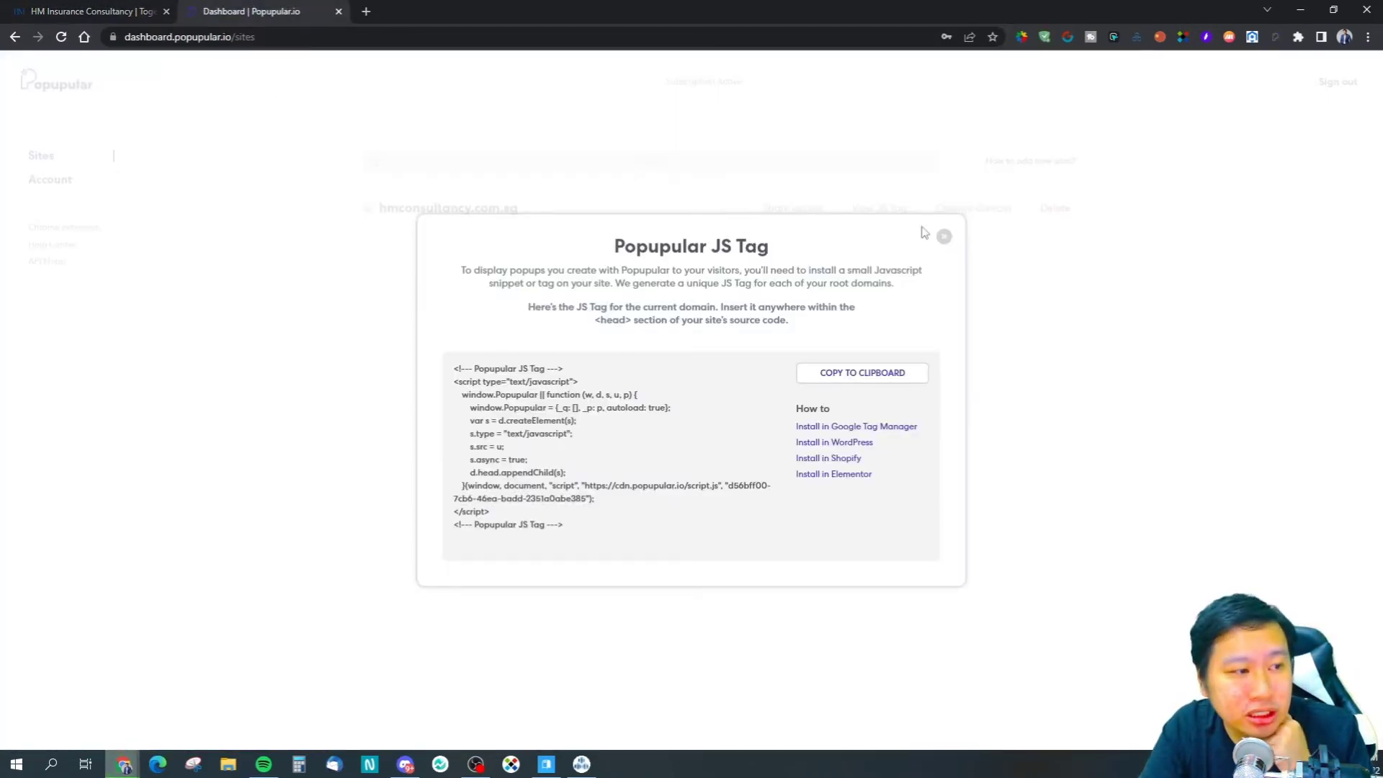
click(944, 237)
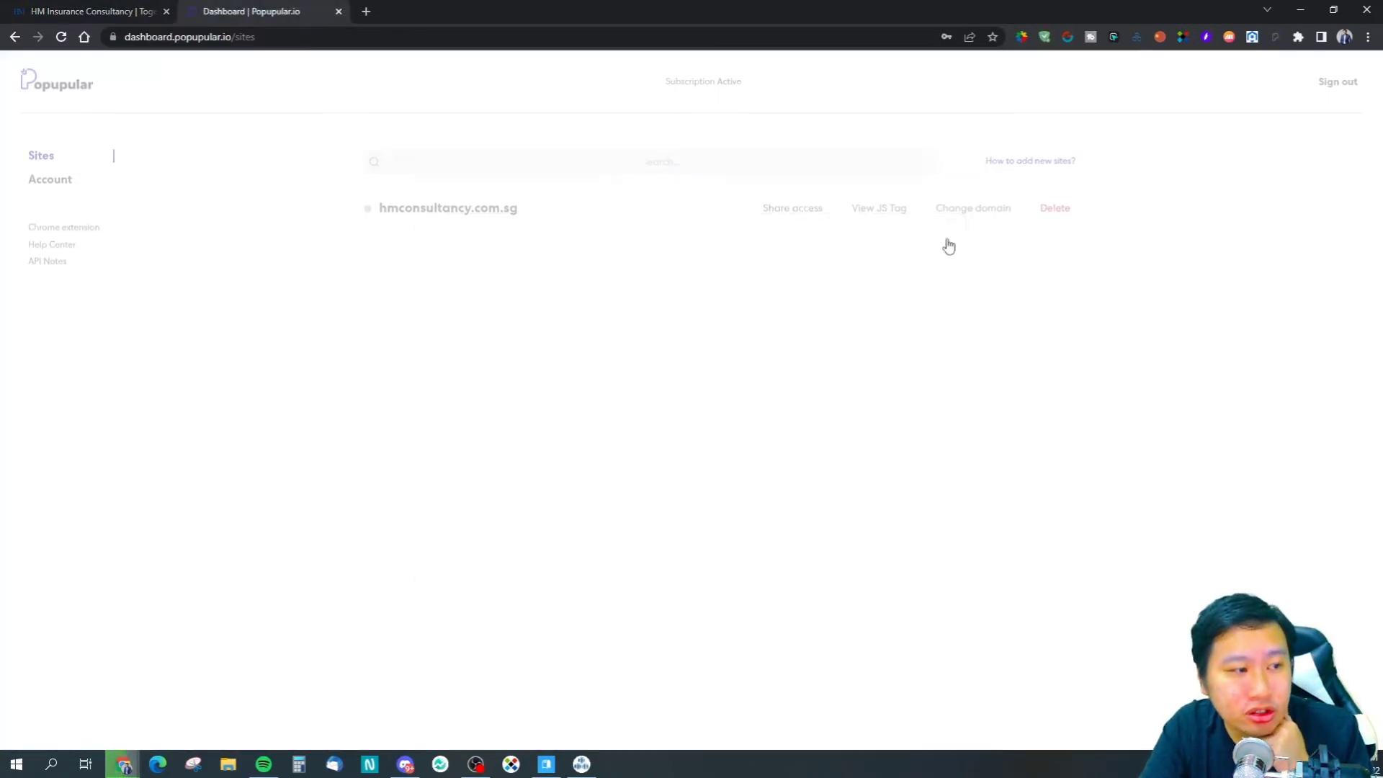
- View the Popupular Chrome extension installation page and its listing in the Chrome Web Store
click(56, 232)
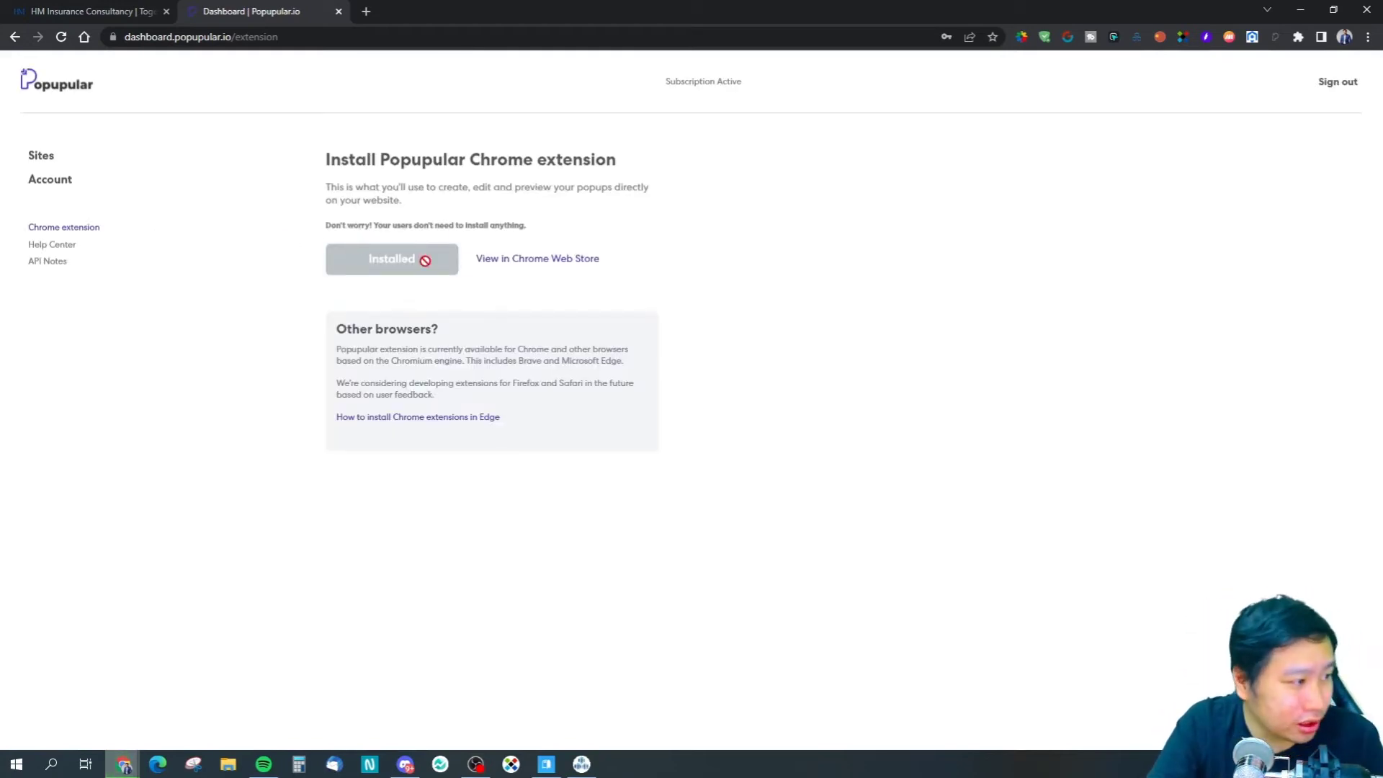
click(525, 261)
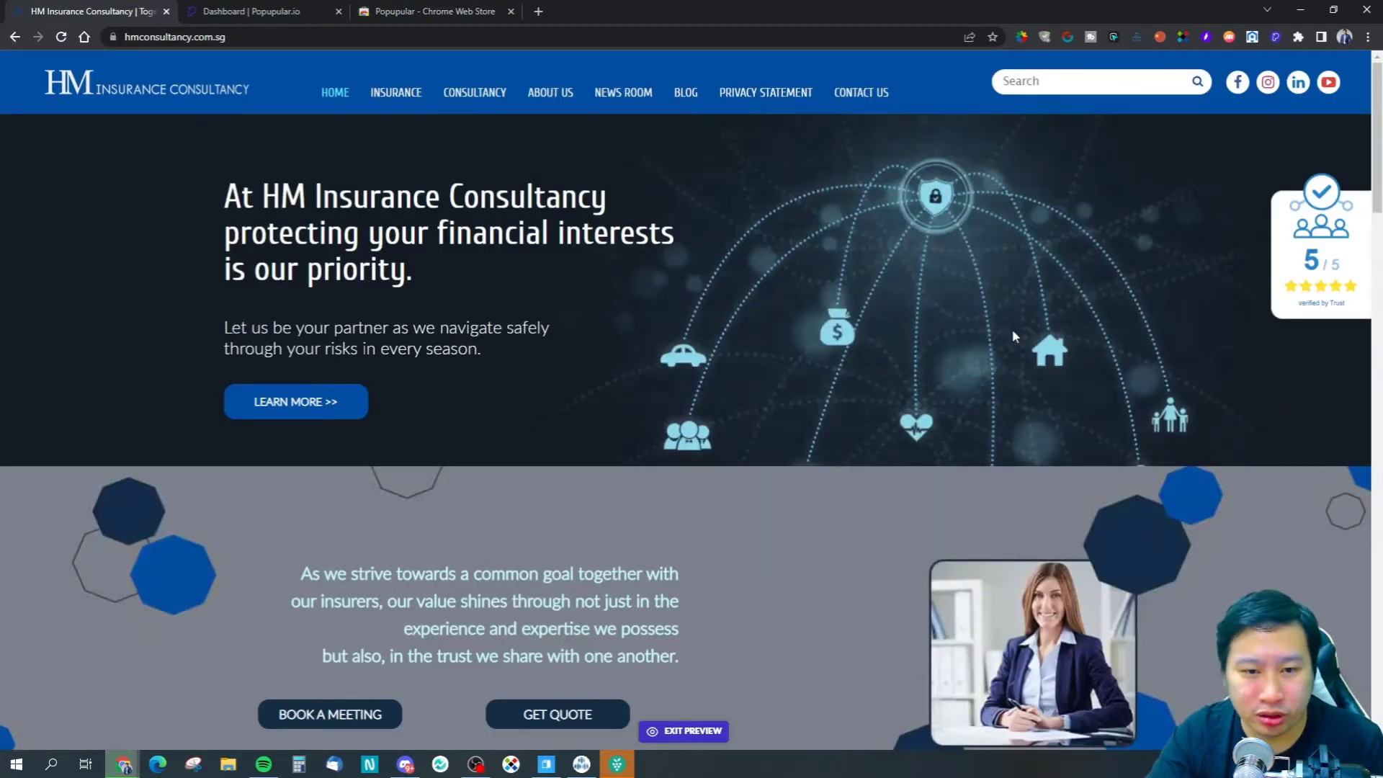
- Hide the Popupular toolbar on the HM Insurance Consultancy homepage and view the site's existing Get Quote and Book a Meeting popup forms
scroll(563, 517, down, 3)
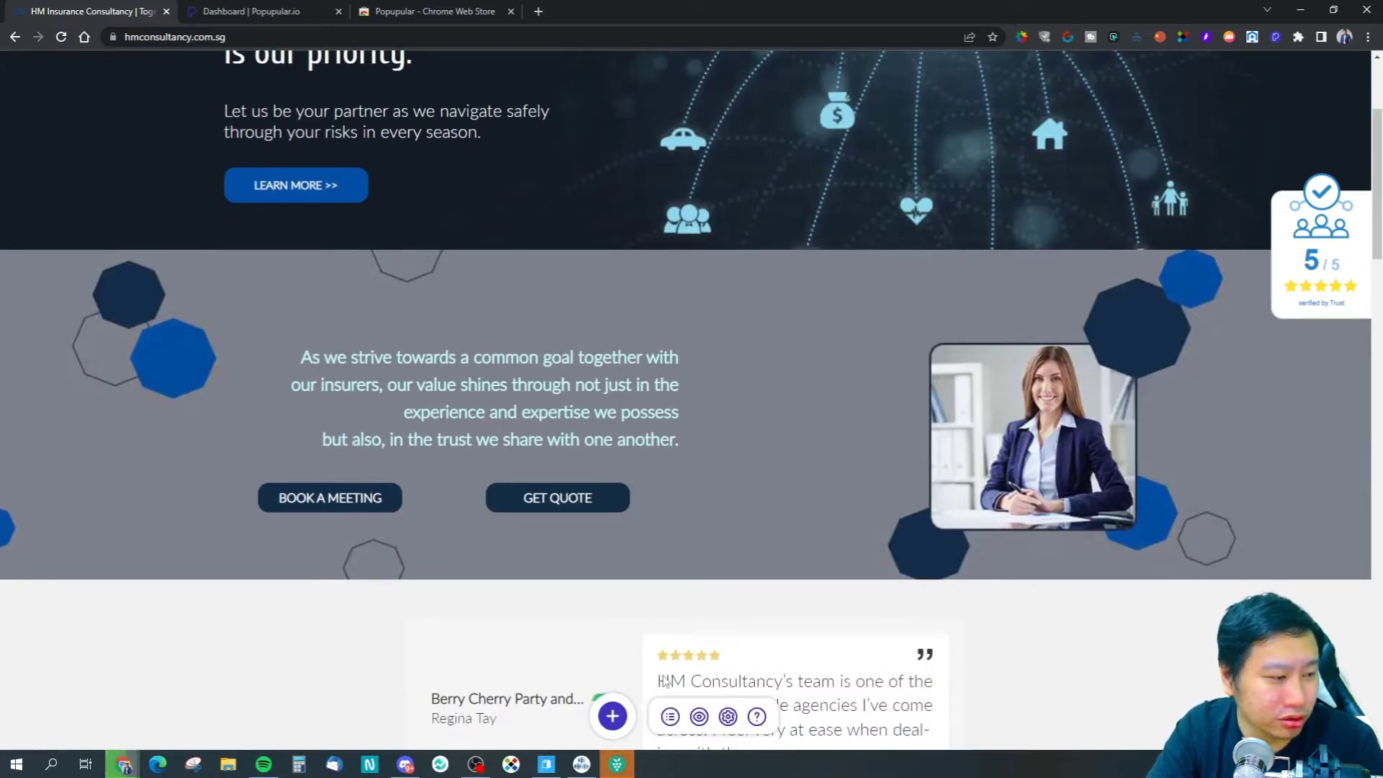
click(1276, 38)
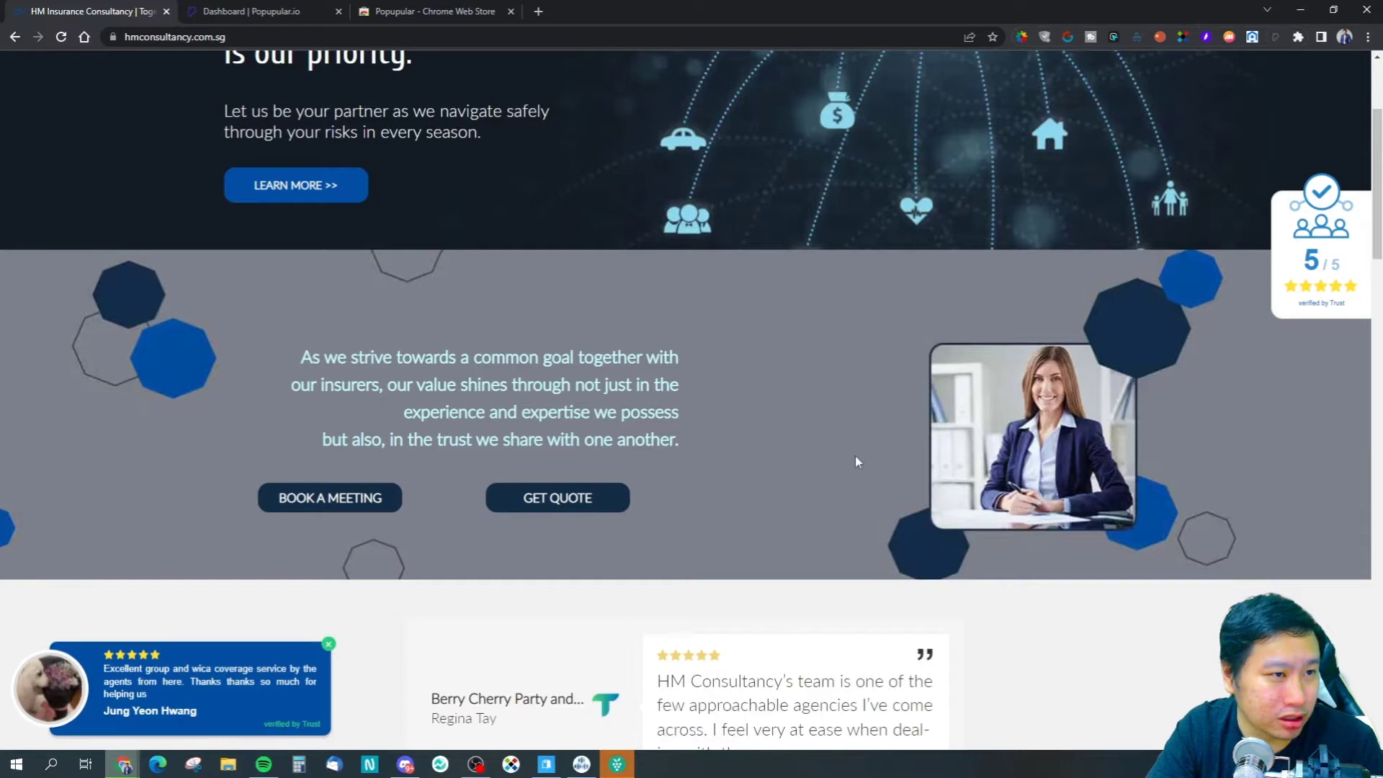
click(487, 510)
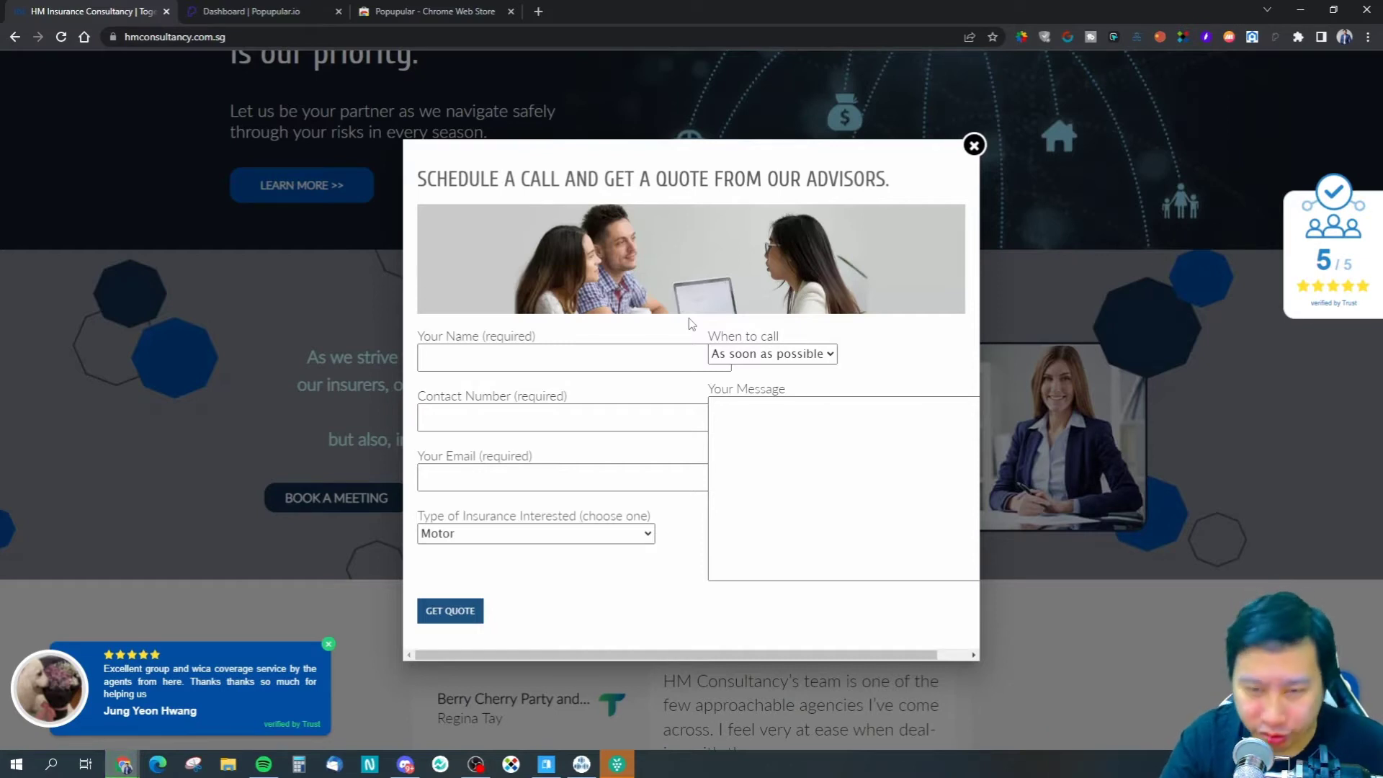
click(974, 145)
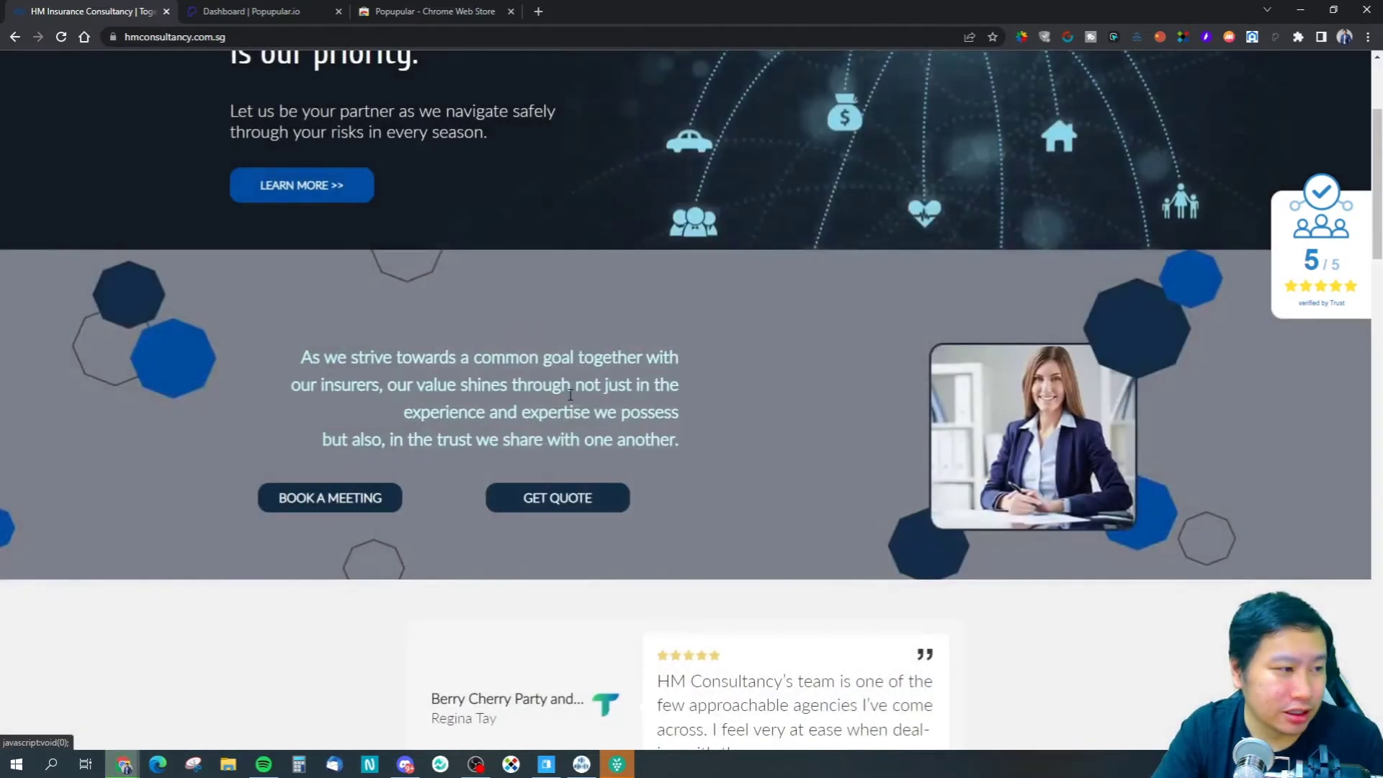
click(337, 502)
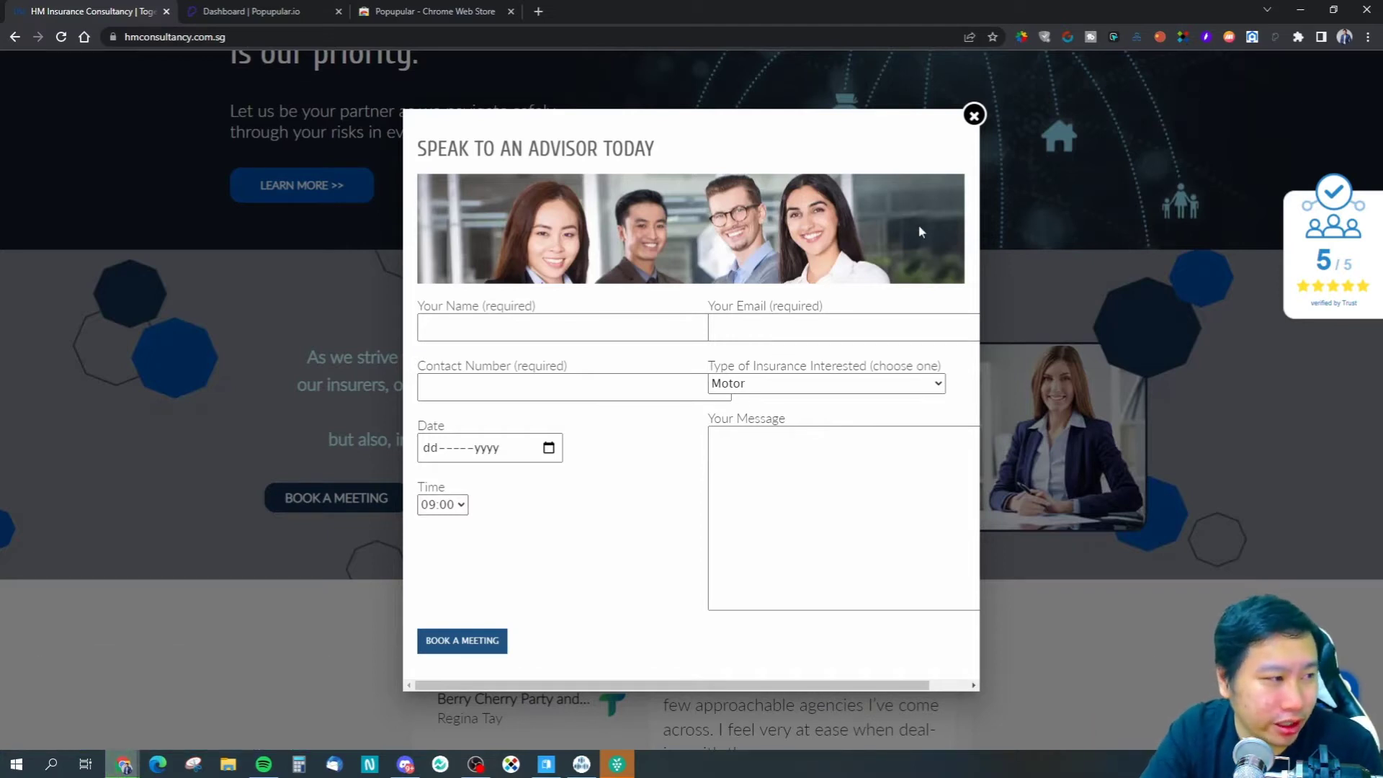
click(972, 116)
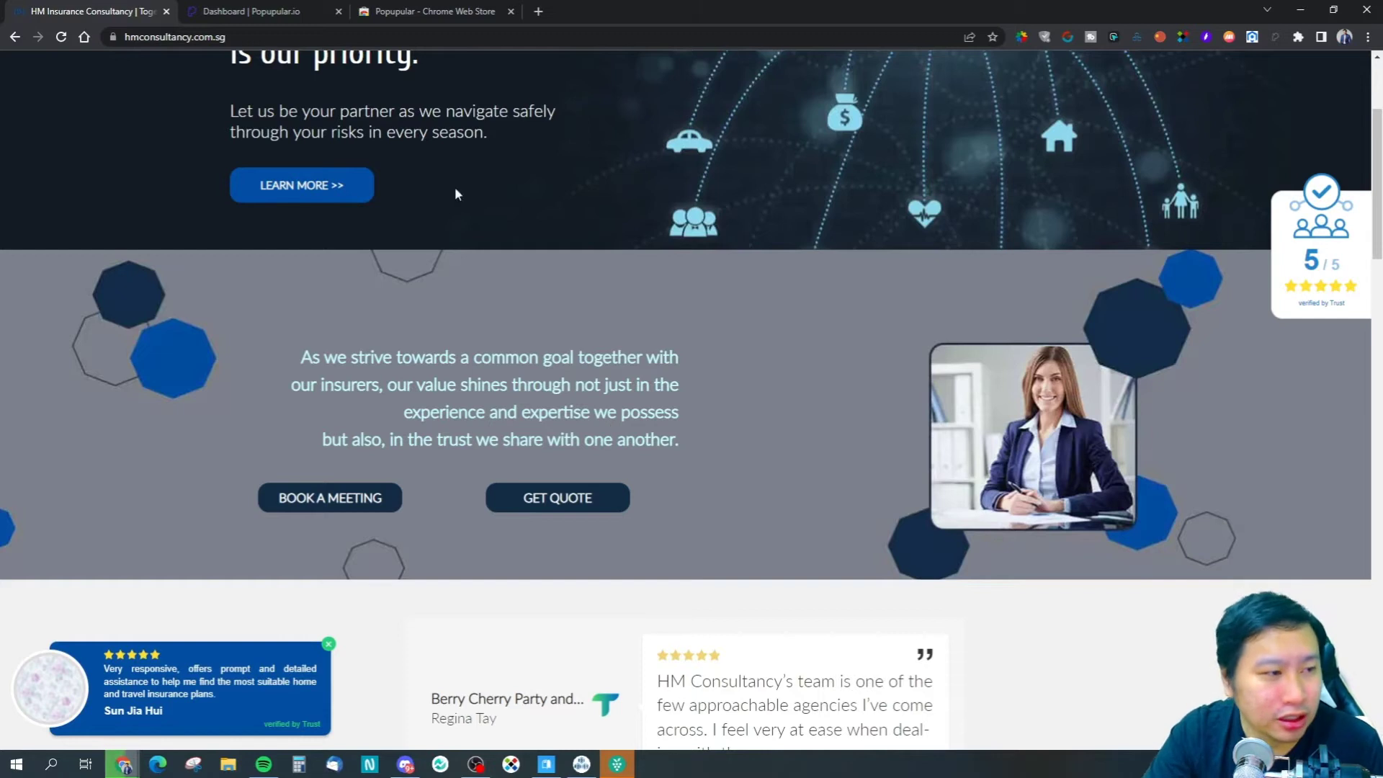
- Show the Popupular toolbar on the homepage and review the list of existing popups
click(1273, 37)
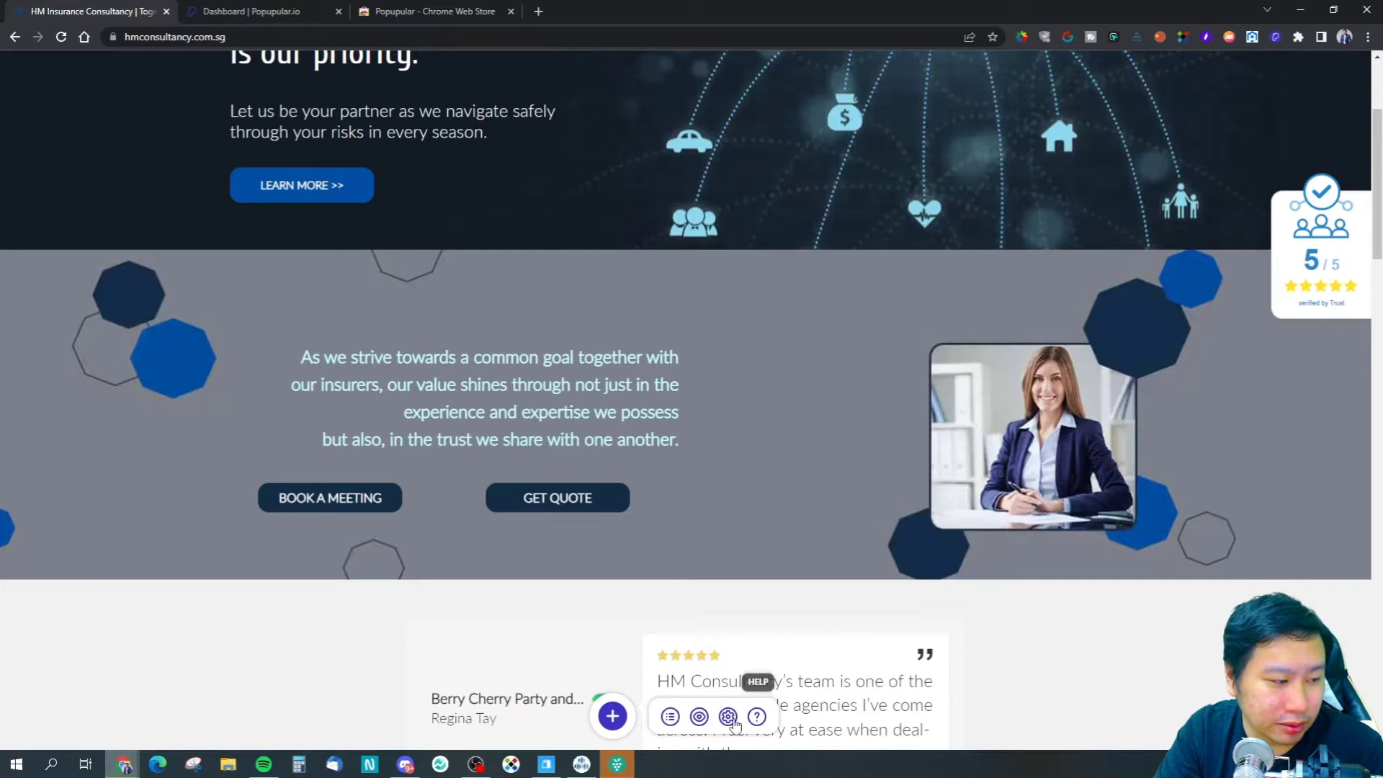
click(669, 717)
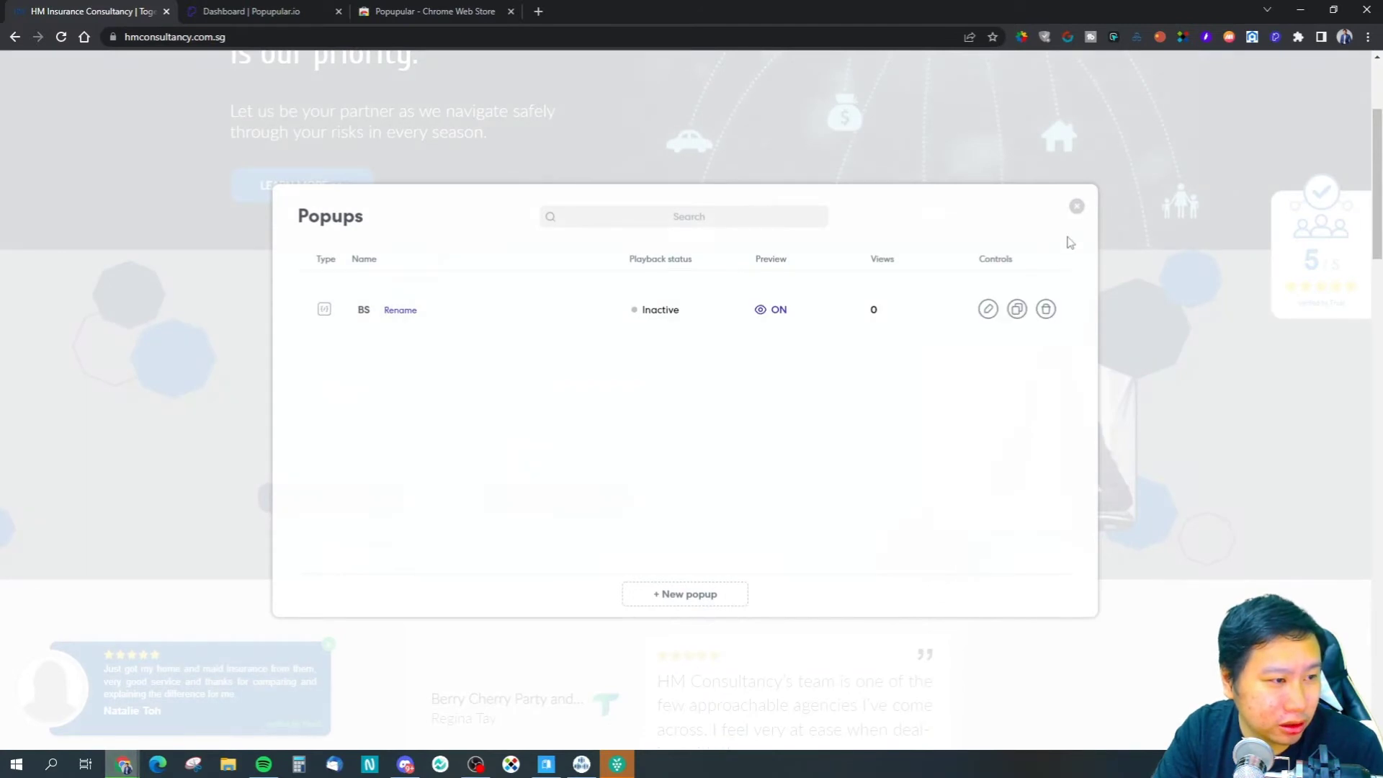
click(1077, 212)
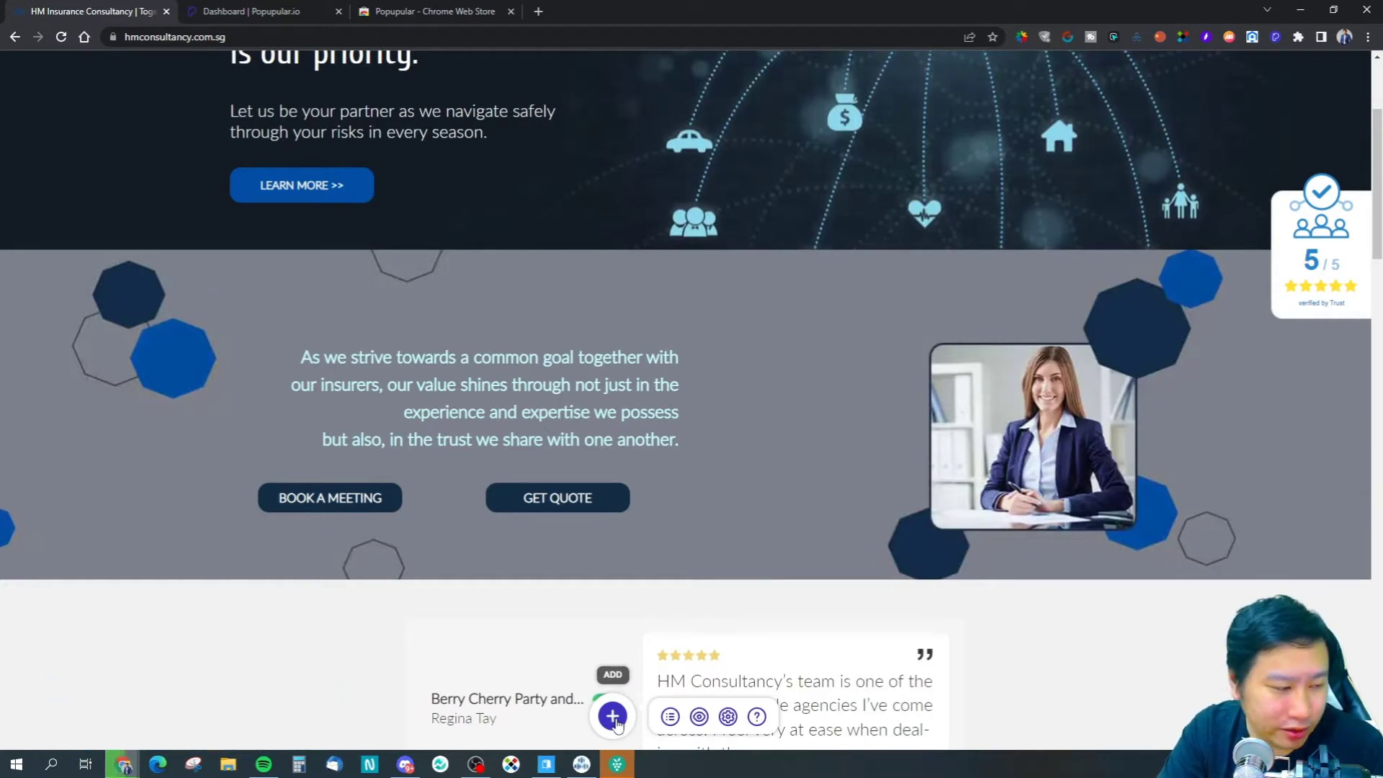
click(613, 717)
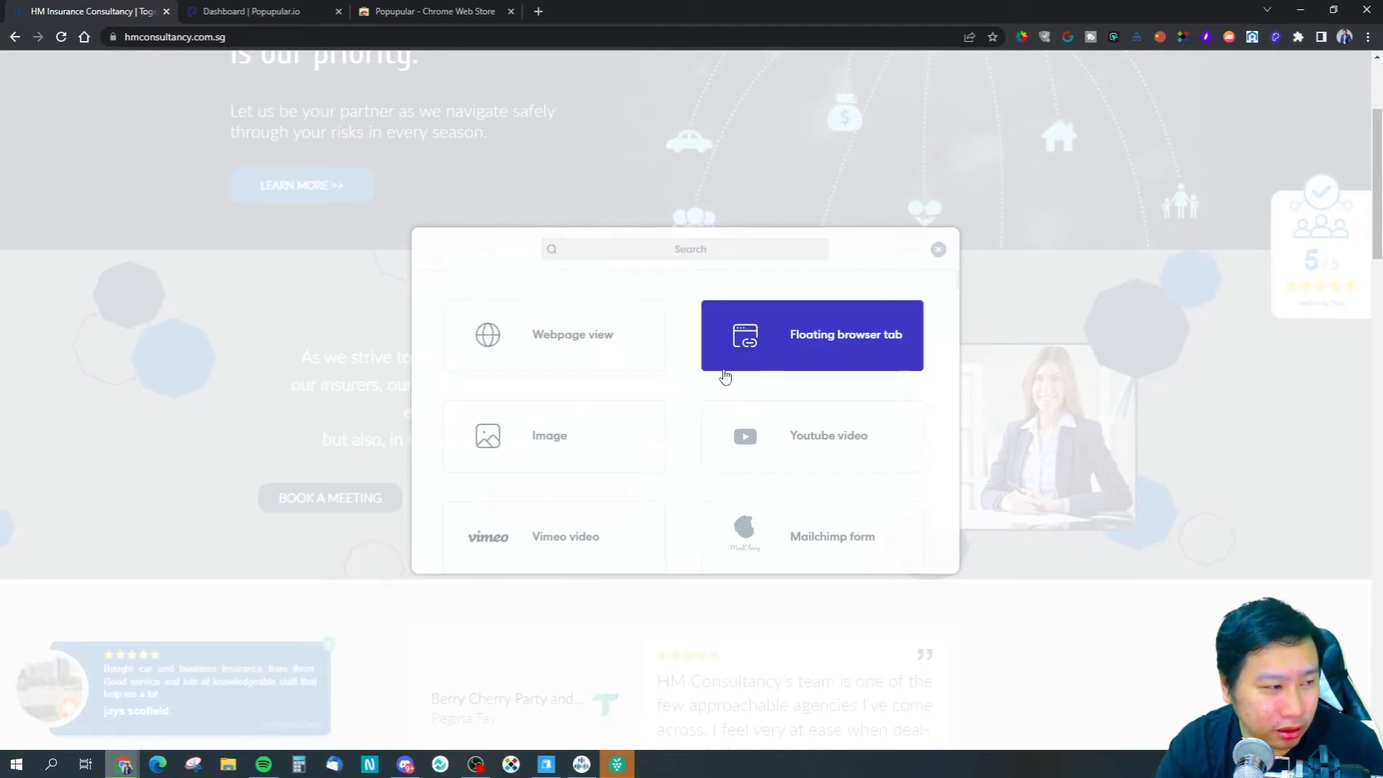
scroll(597, 459, down, 2)
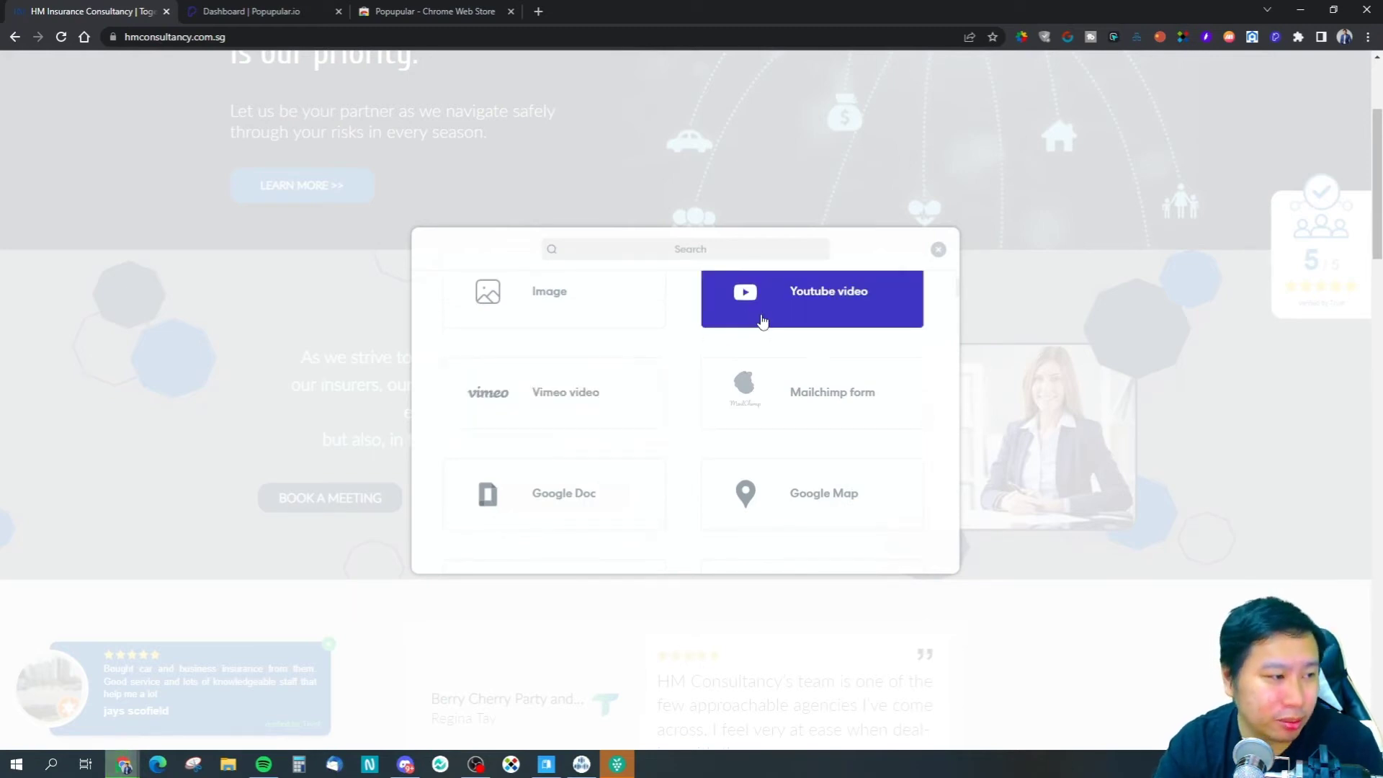
click(763, 320)
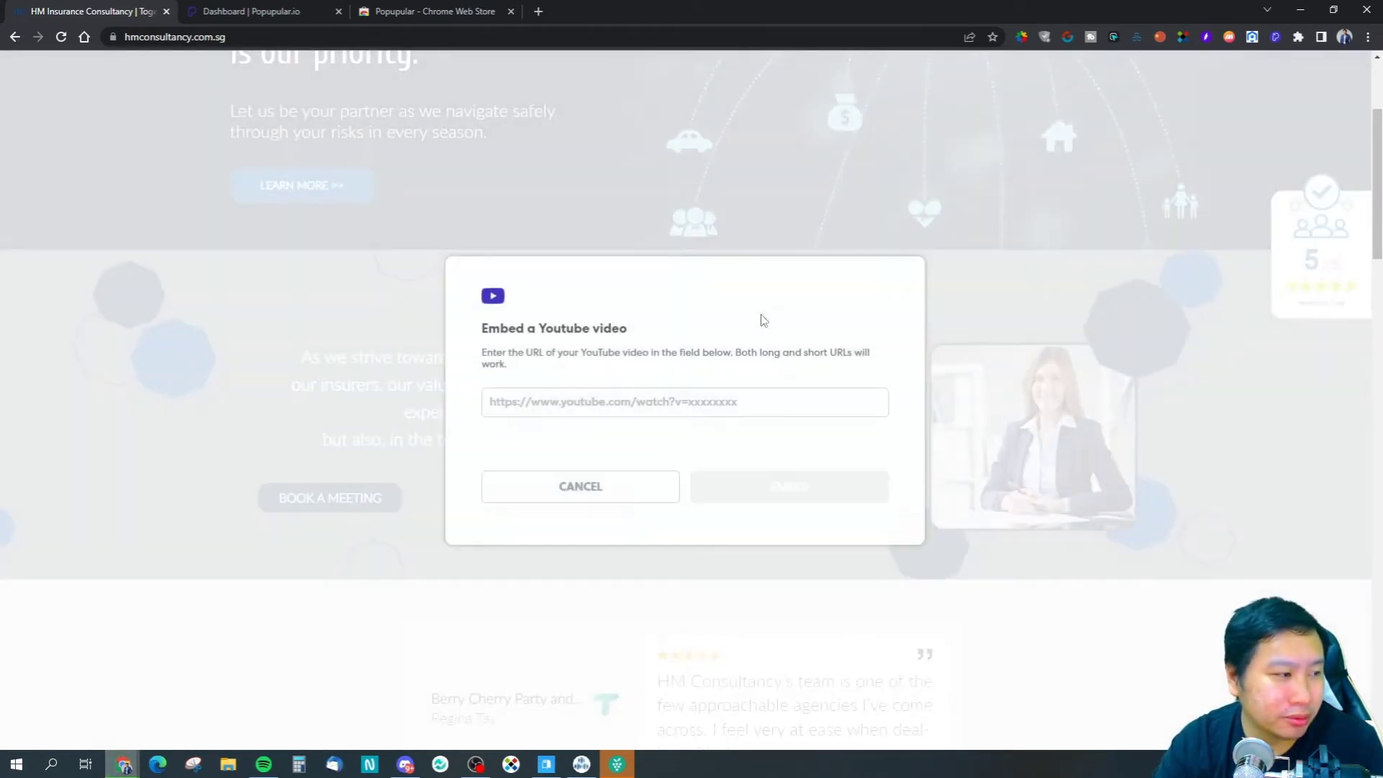
click(591, 497)
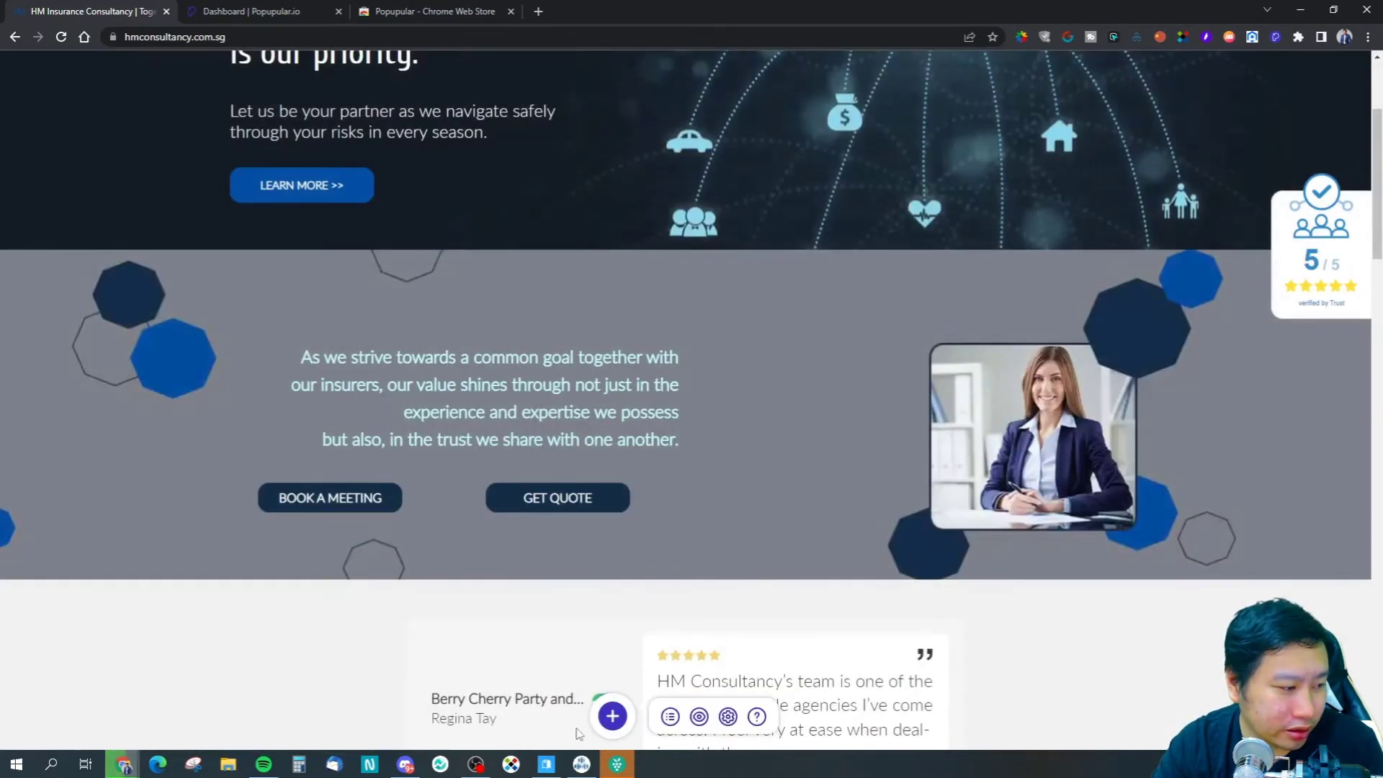
- Start adding a new popup and examine the full list of content types offered, from Image and Youtube video through to Other
click(612, 716)
scroll(702, 429, down, 3)
scroll(702, 431, up, 2)
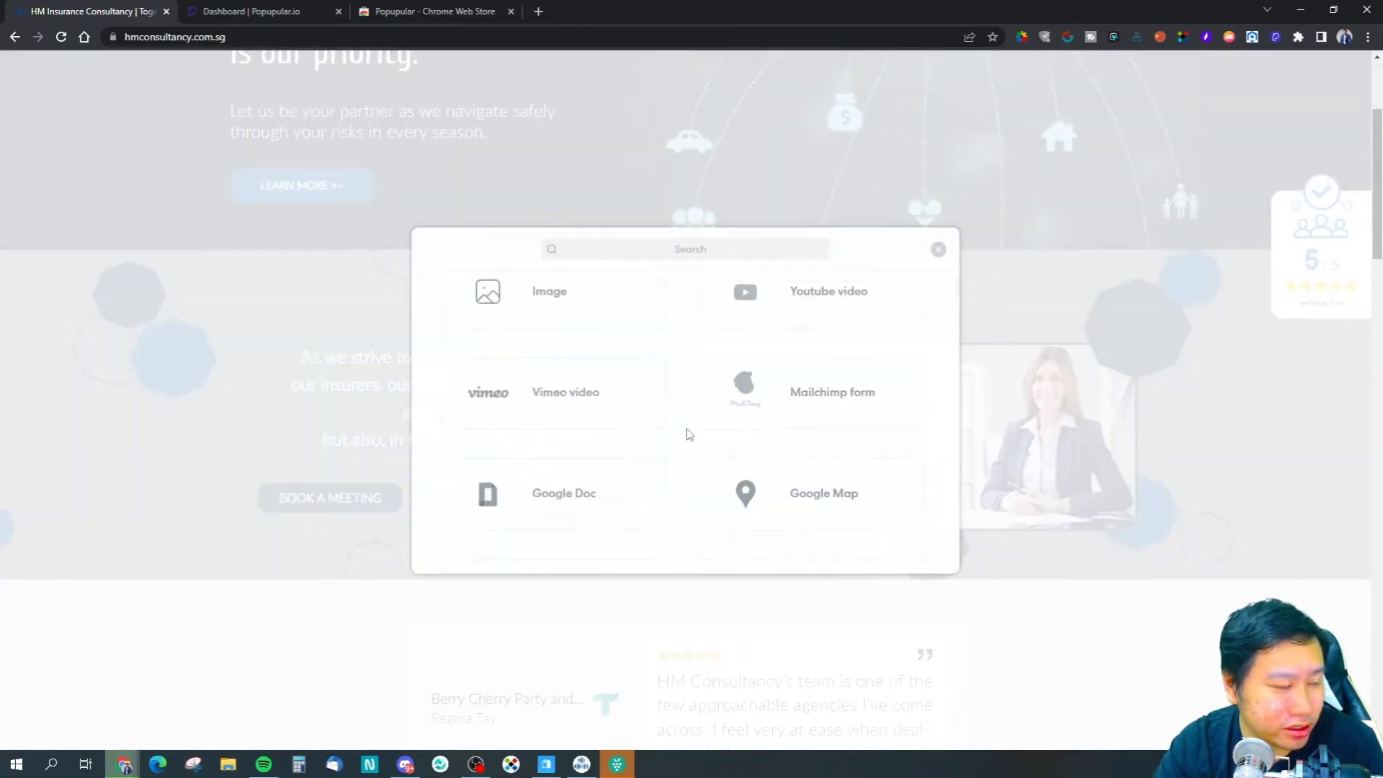
scroll(685, 436, down, 2)
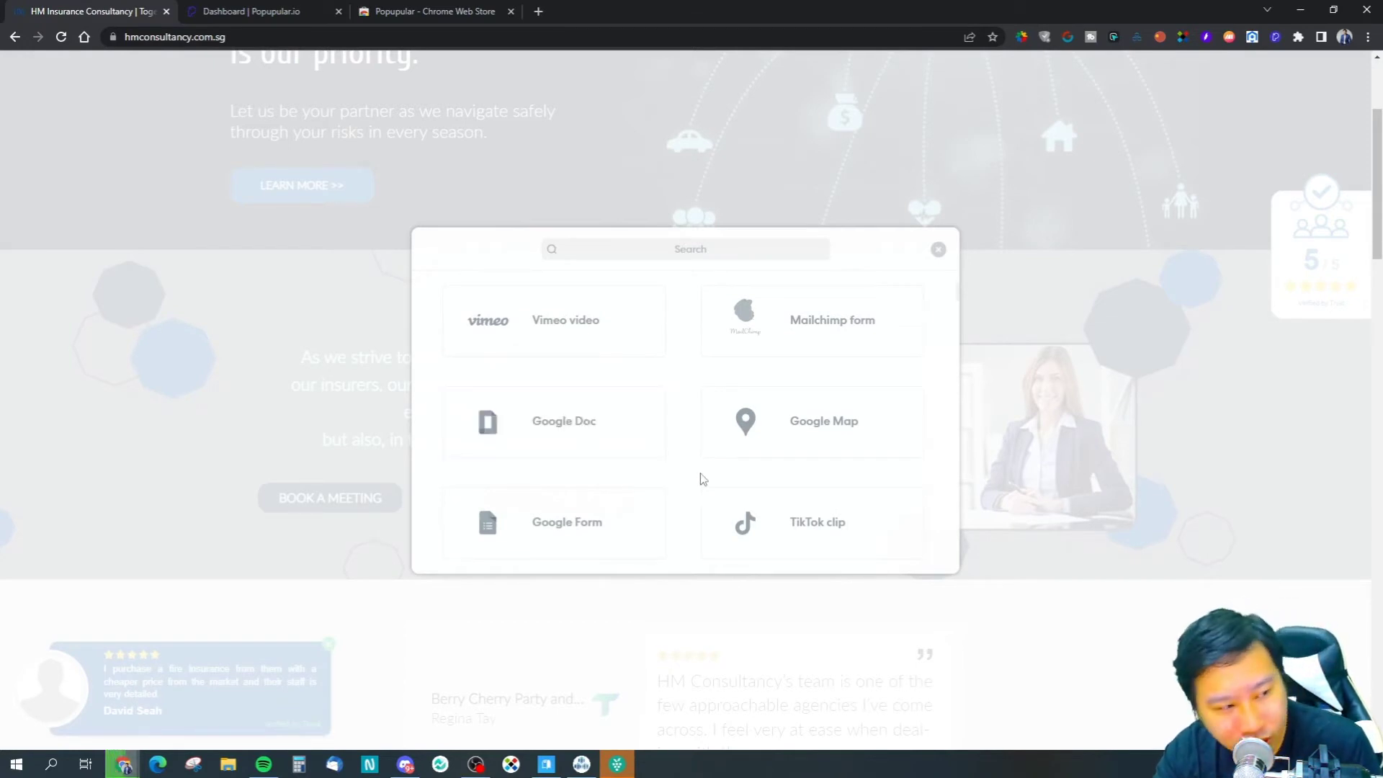
scroll(702, 479, down, 2)
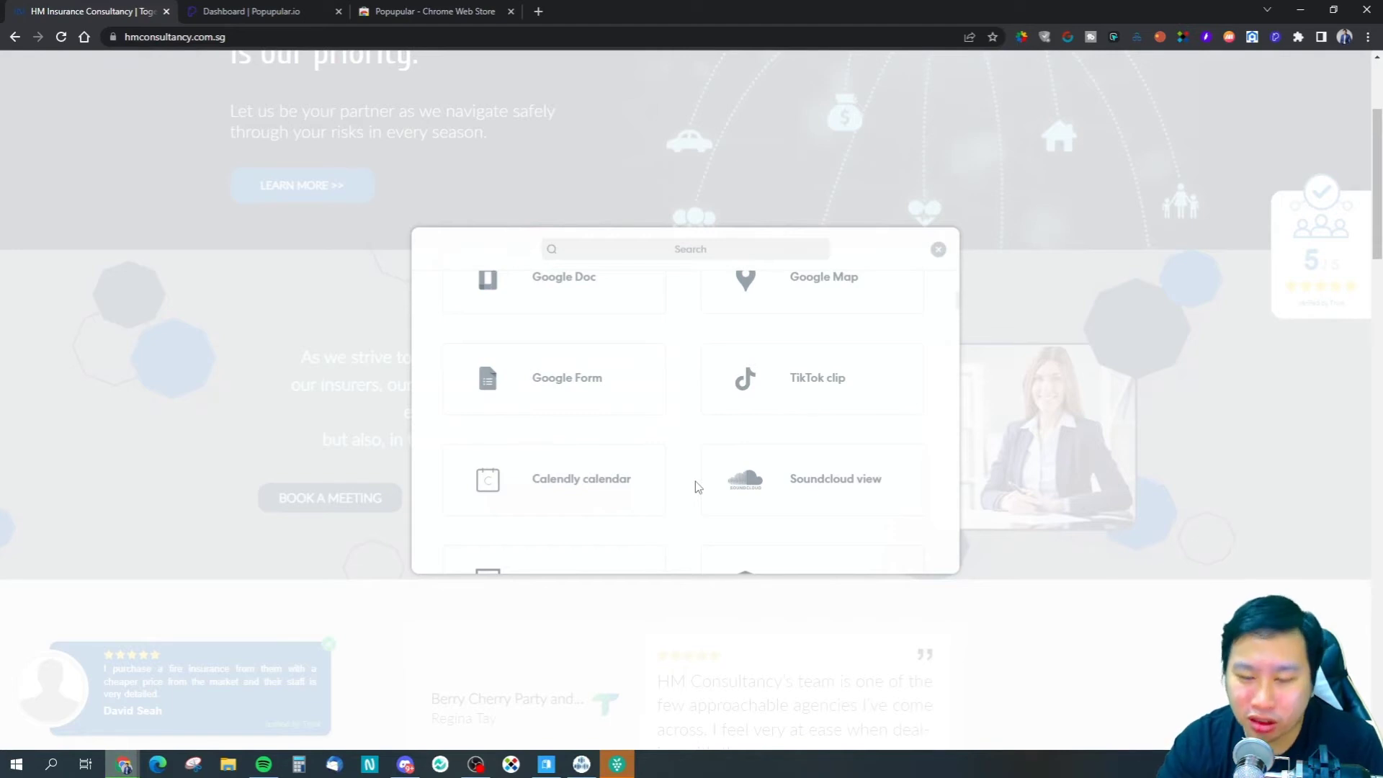
scroll(694, 481, down, 1)
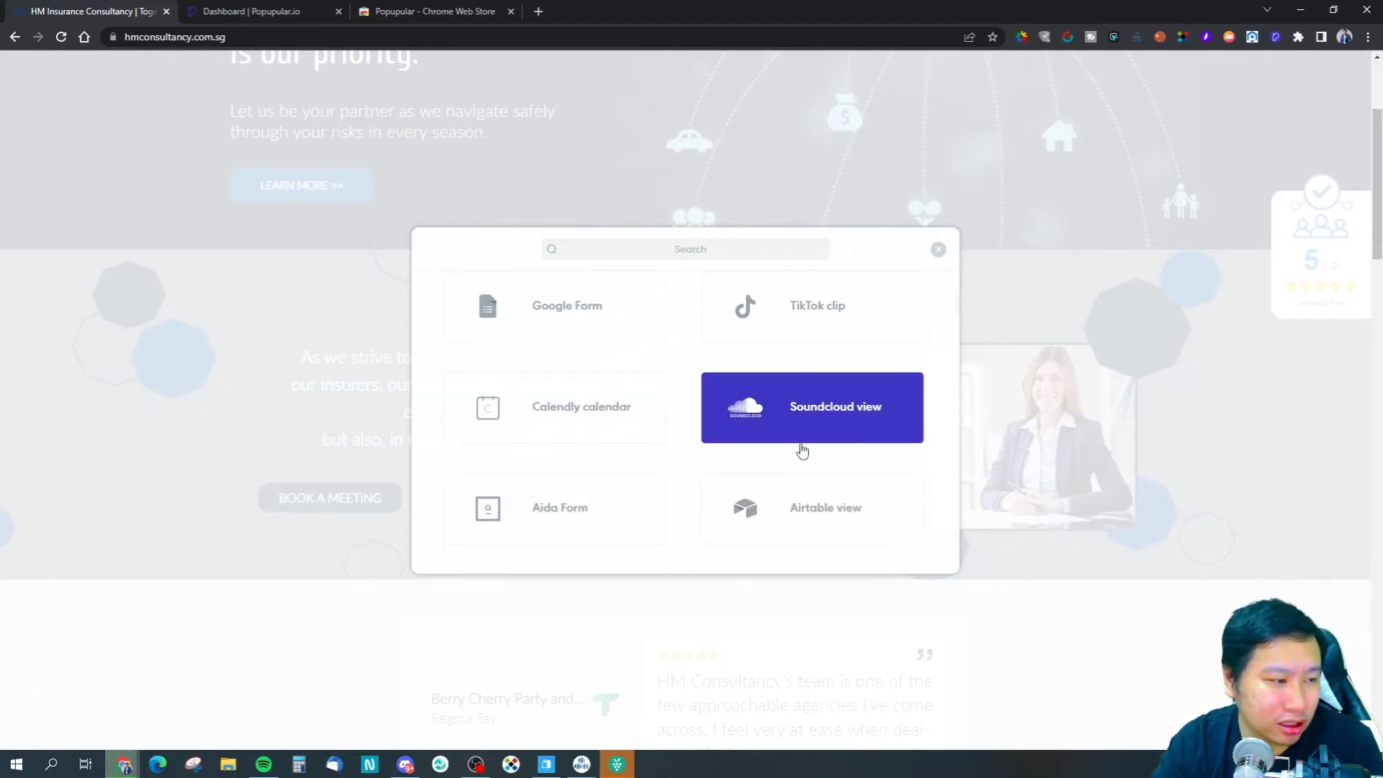
scroll(637, 424, down, 1)
scroll(637, 424, down, 1)
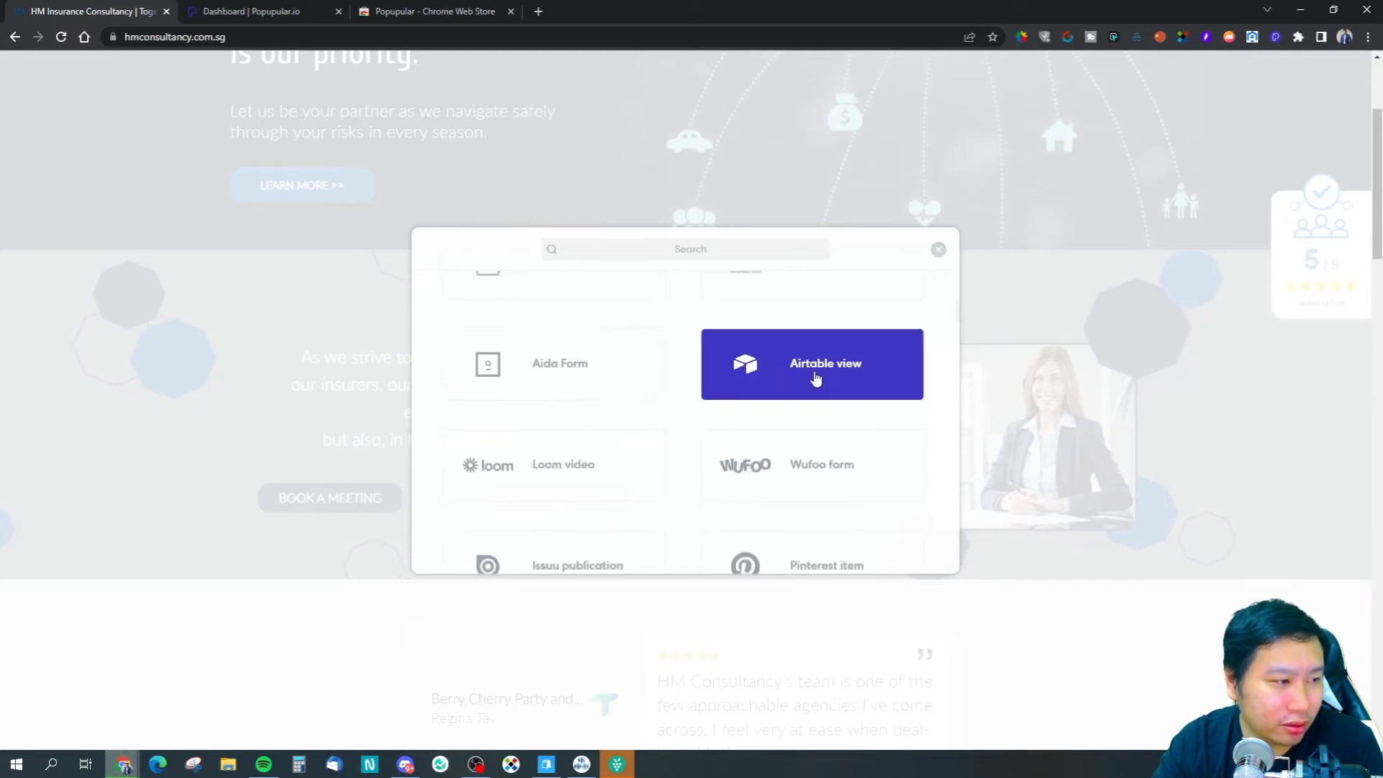
scroll(598, 465, down, 2)
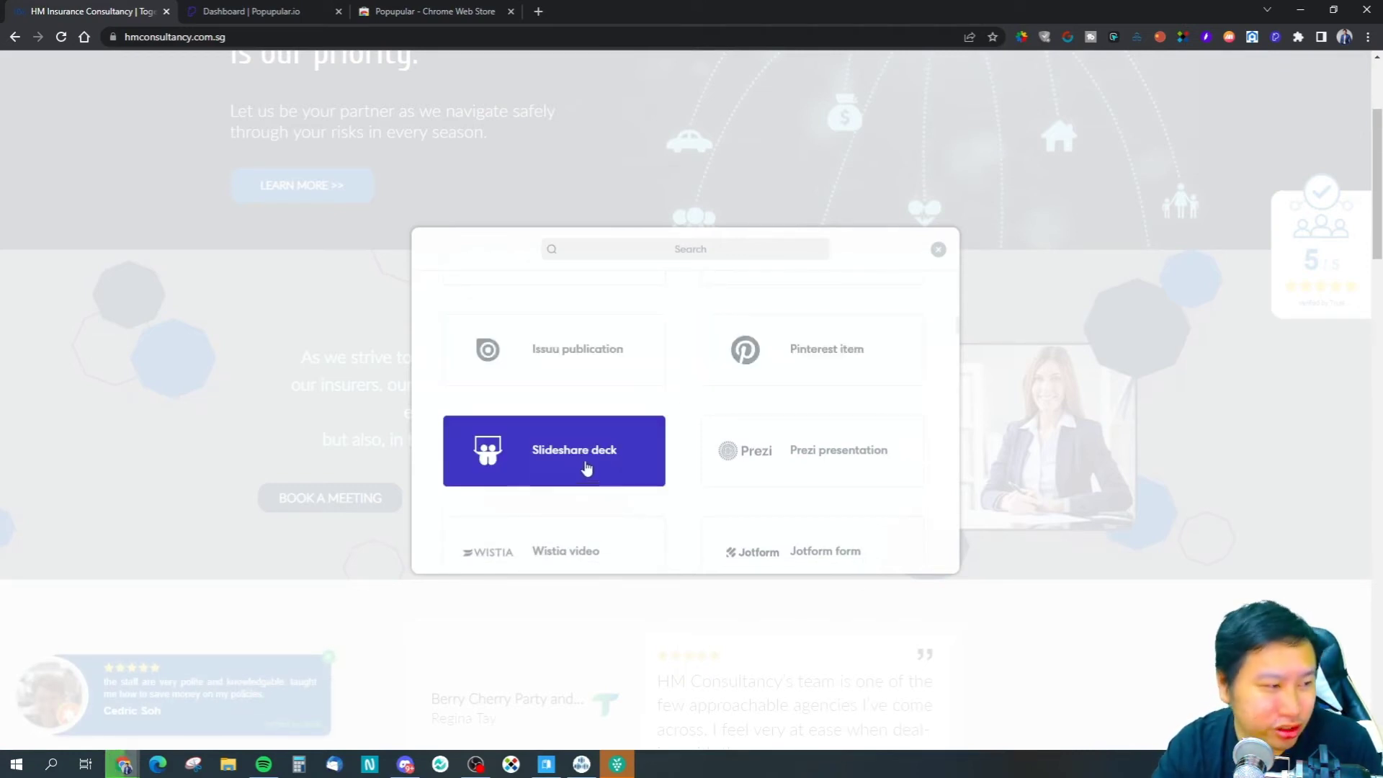
scroll(720, 443, down, 2)
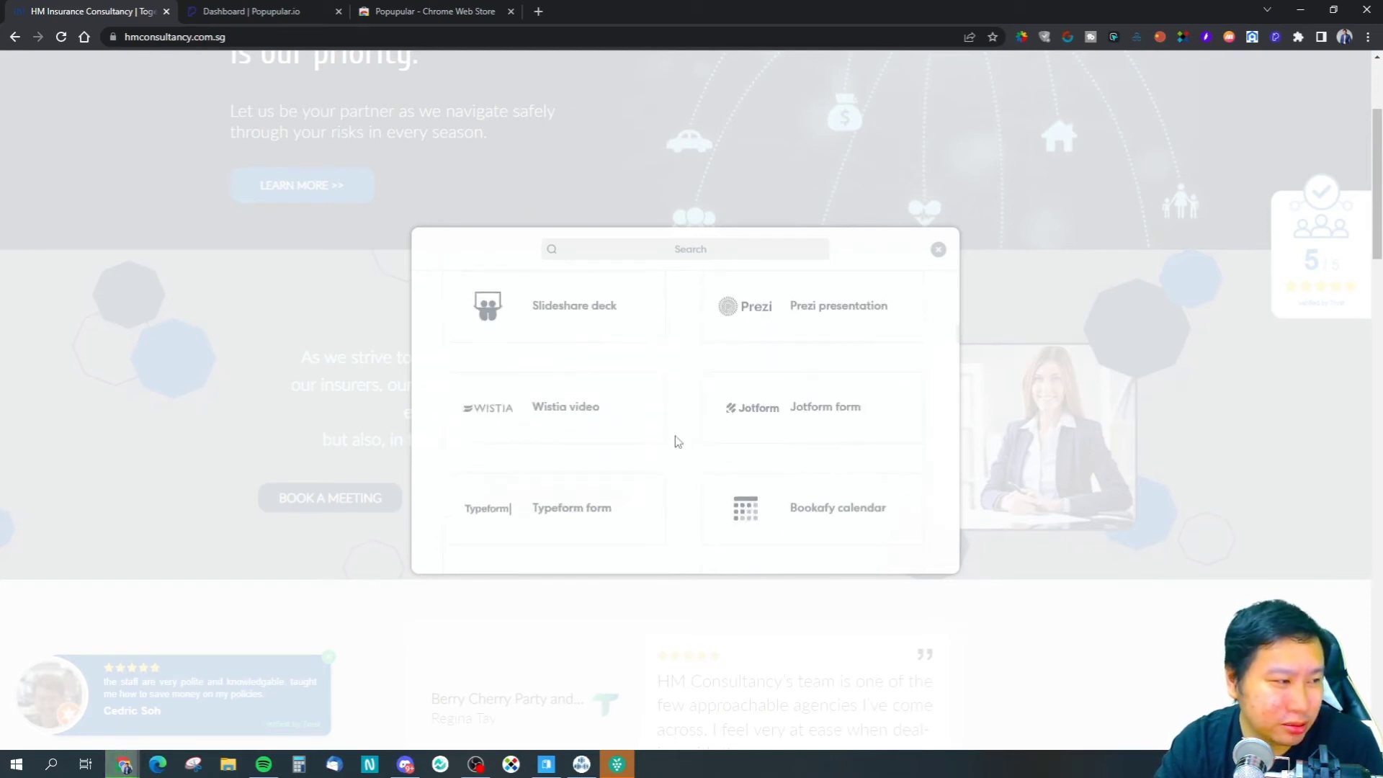
scroll(818, 432, down, 1)
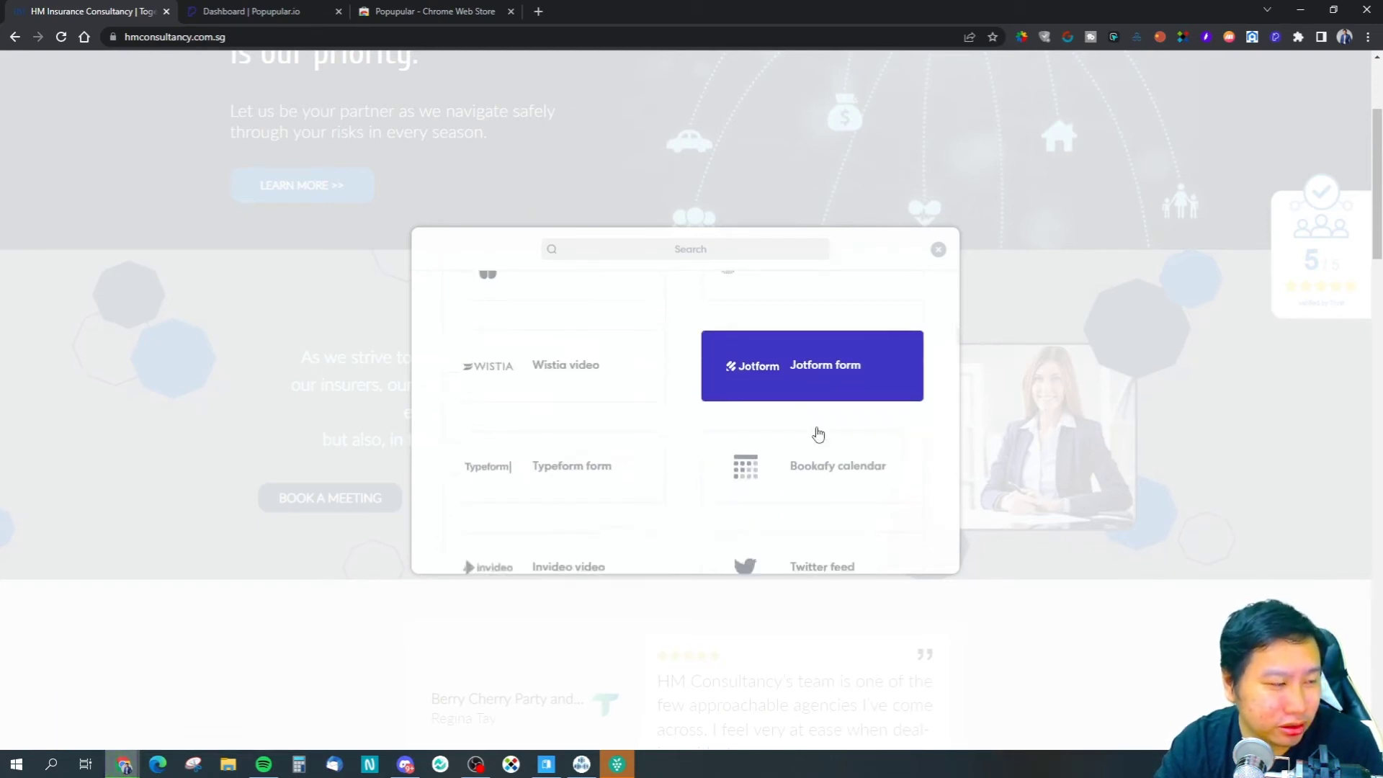
scroll(655, 425, down, 2)
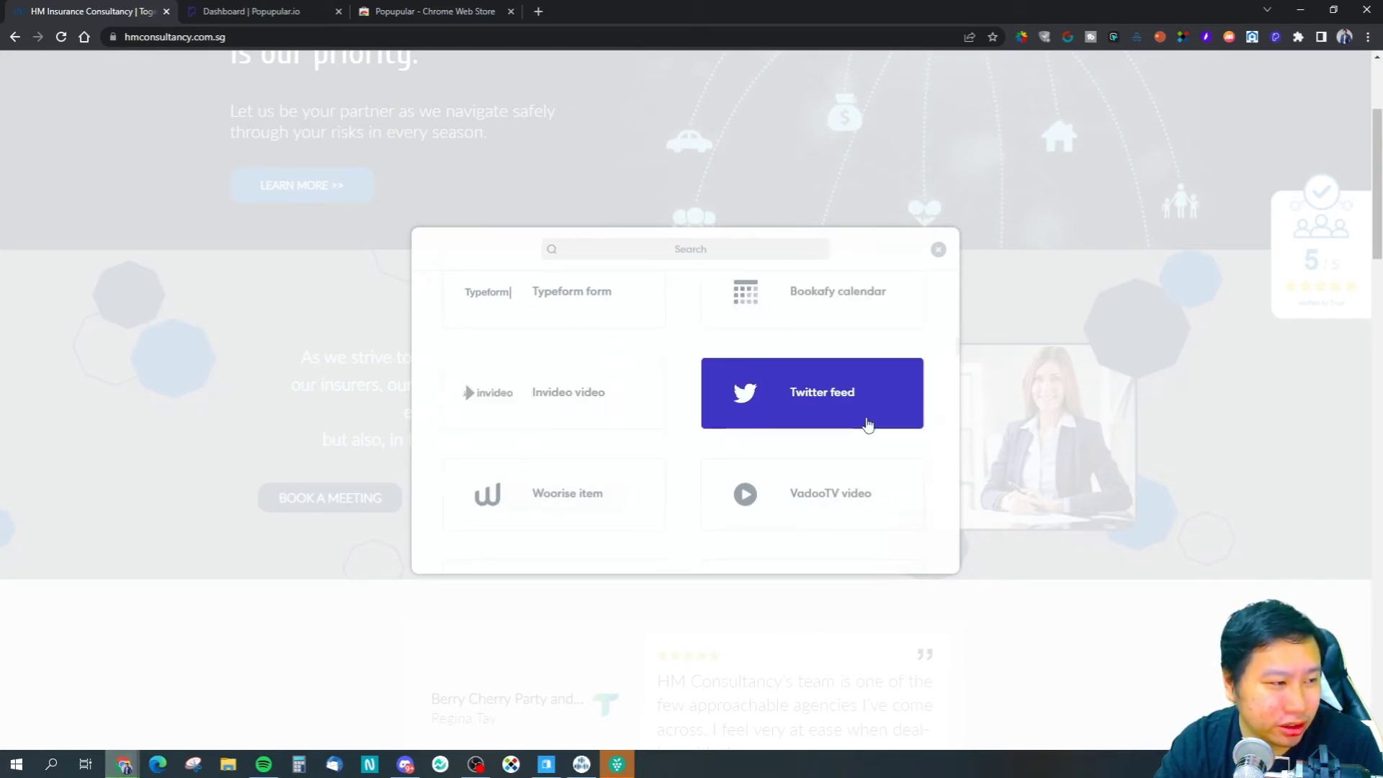
scroll(842, 411, down, 2)
scroll(821, 382, up, 1)
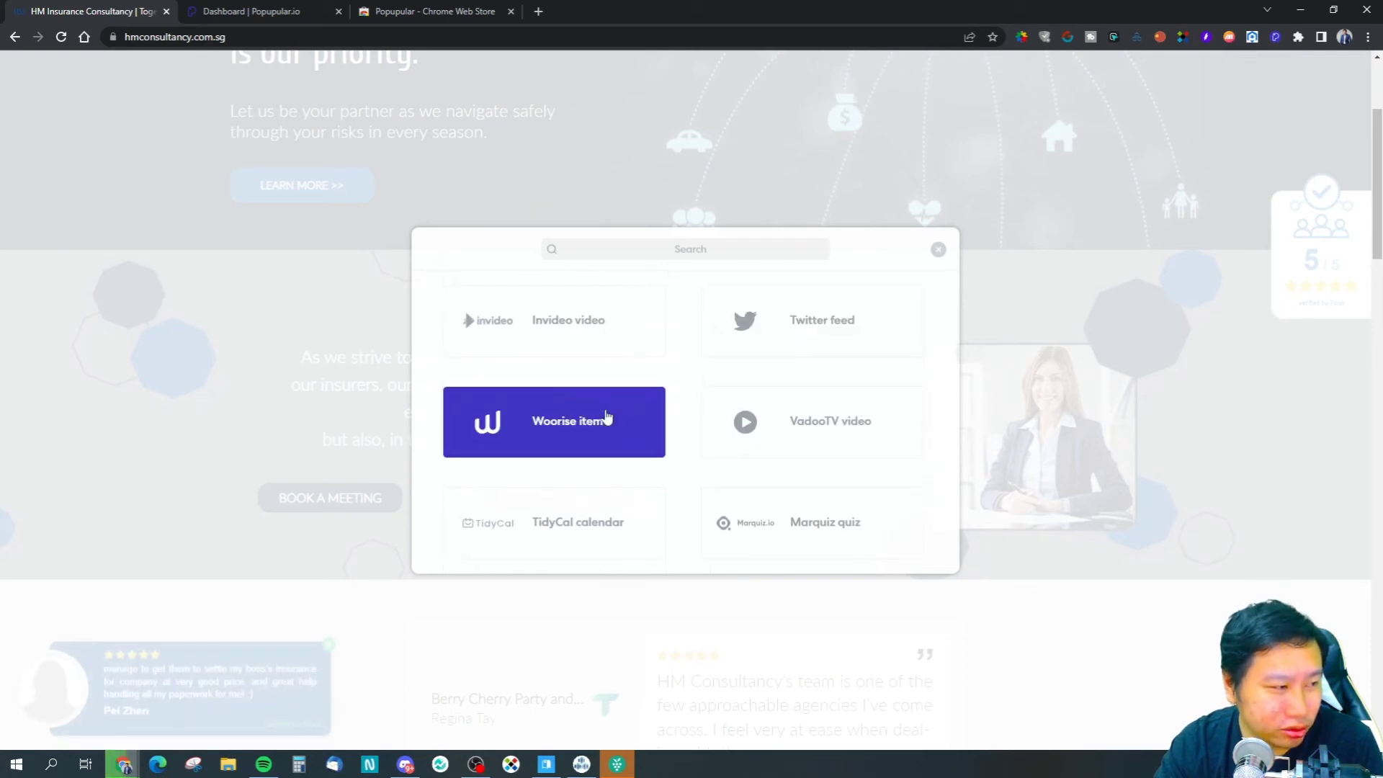
scroll(808, 450, down, 1)
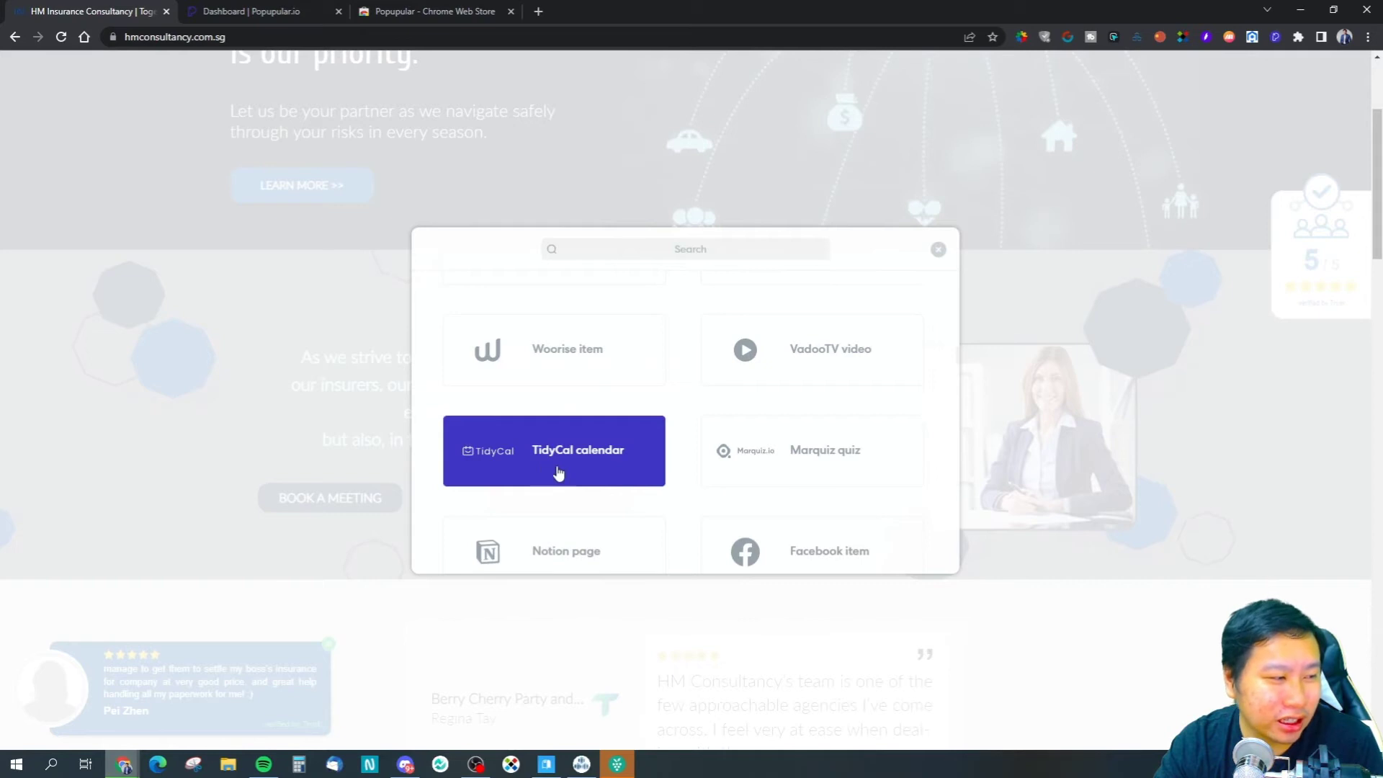
scroll(814, 472, down, 1)
scroll(596, 460, down, 2)
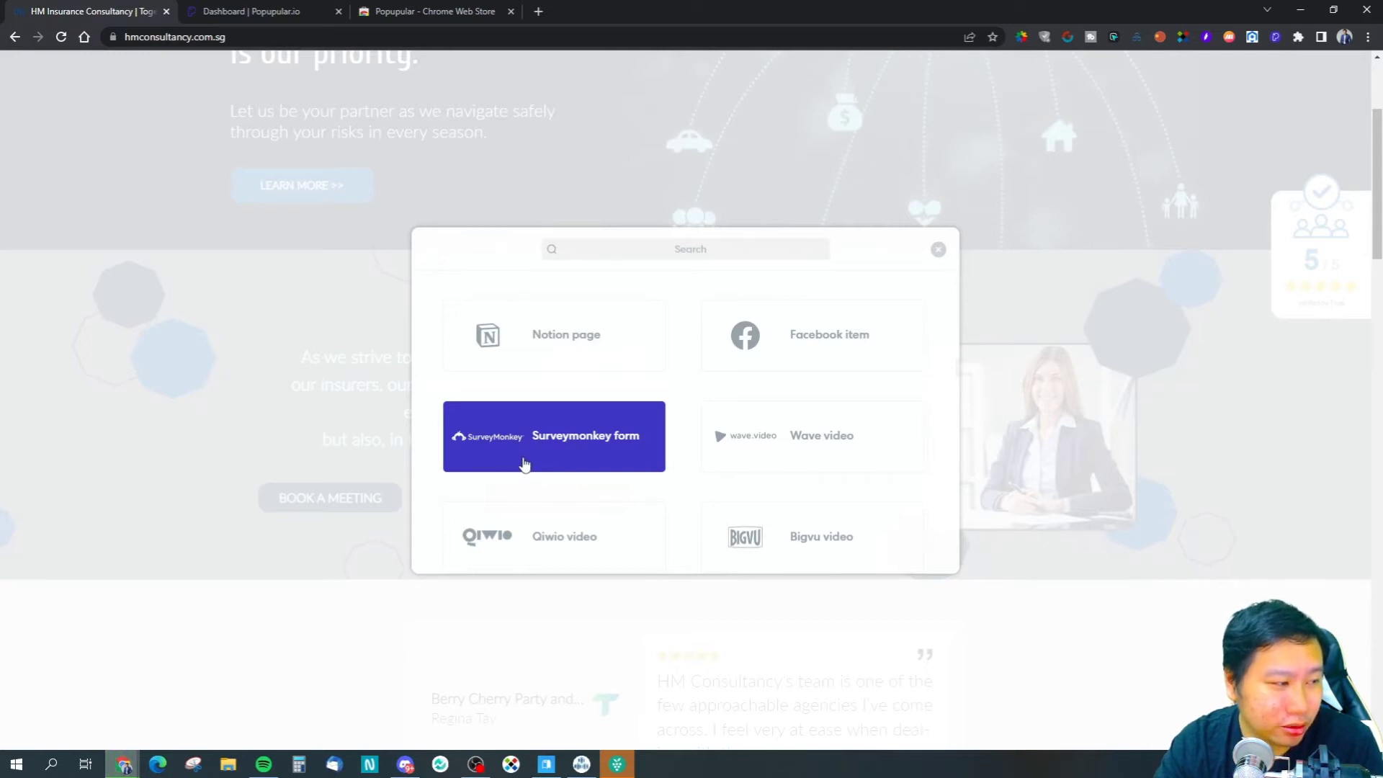
scroll(802, 463, down, 3)
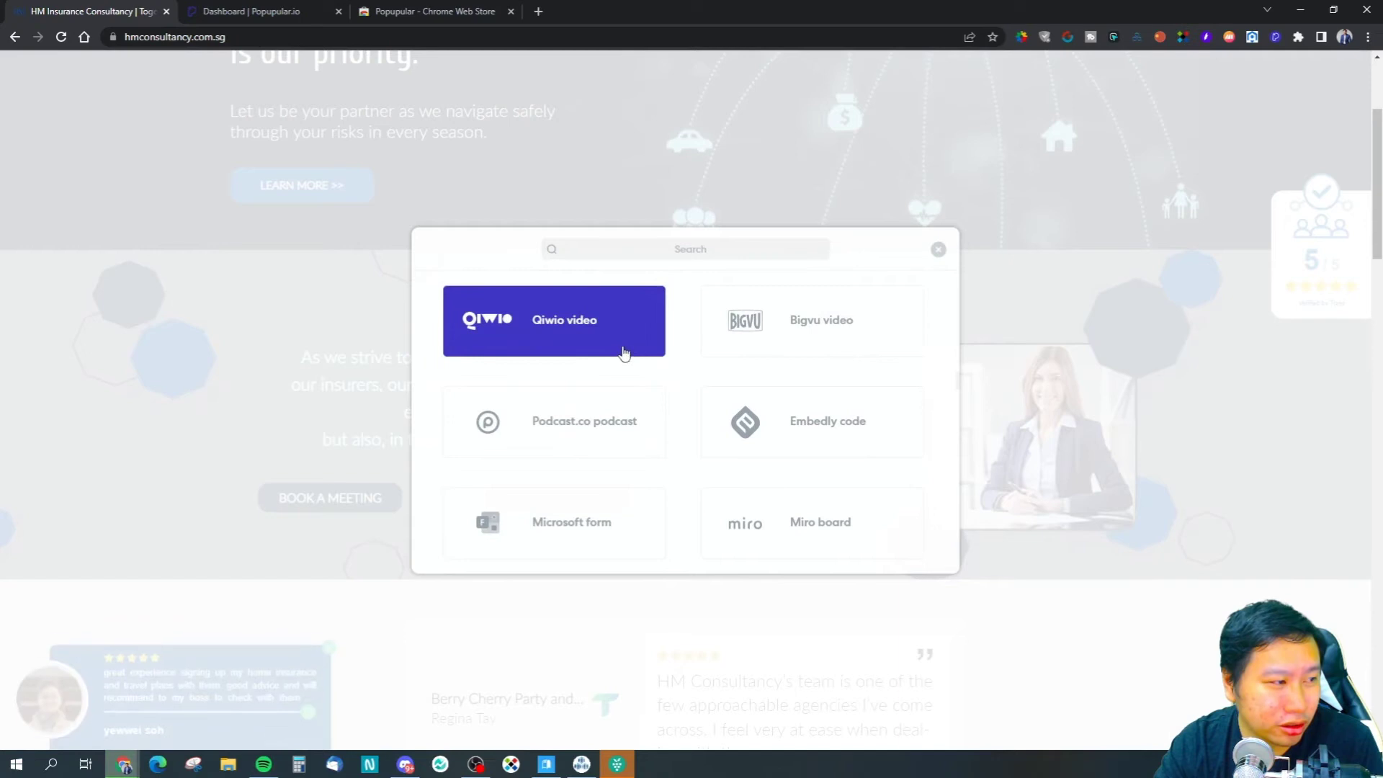
scroll(553, 425, down, 1)
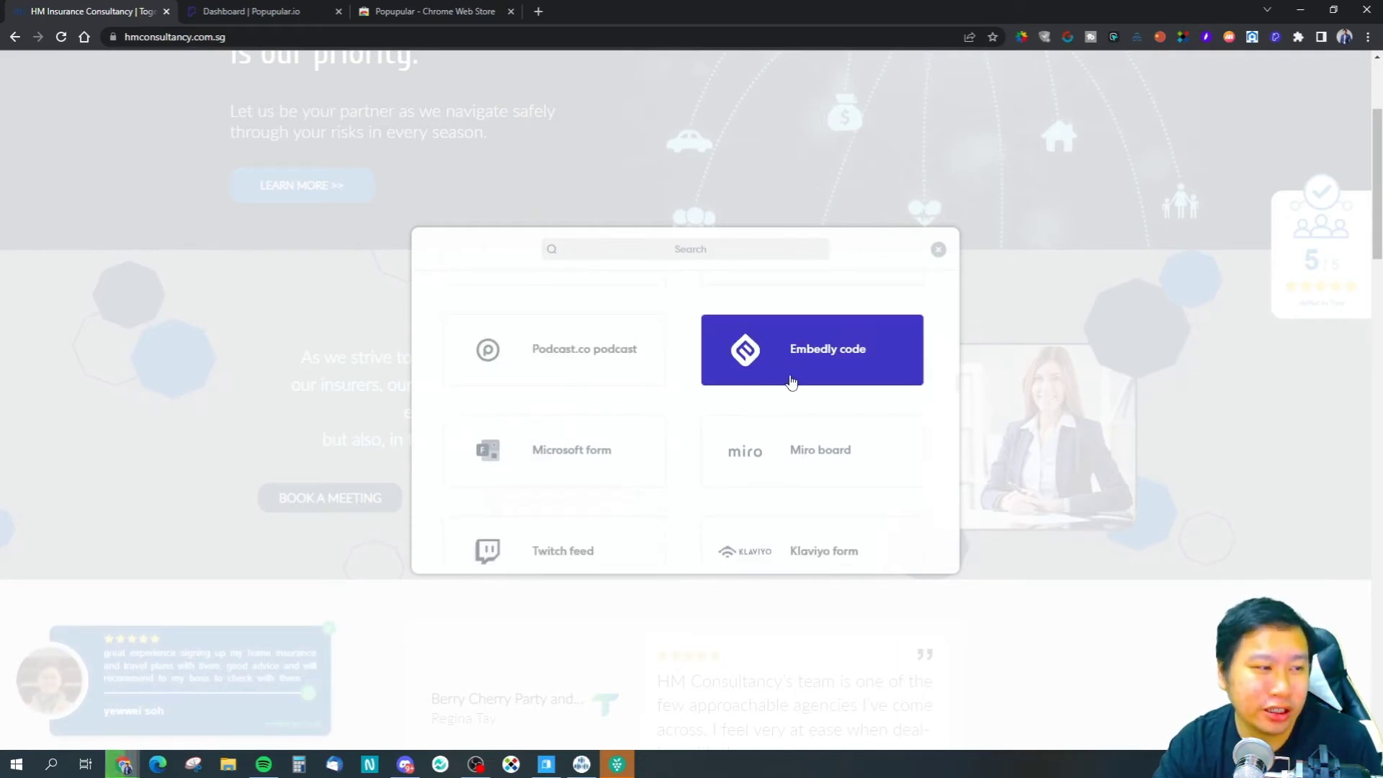
scroll(566, 424, down, 1)
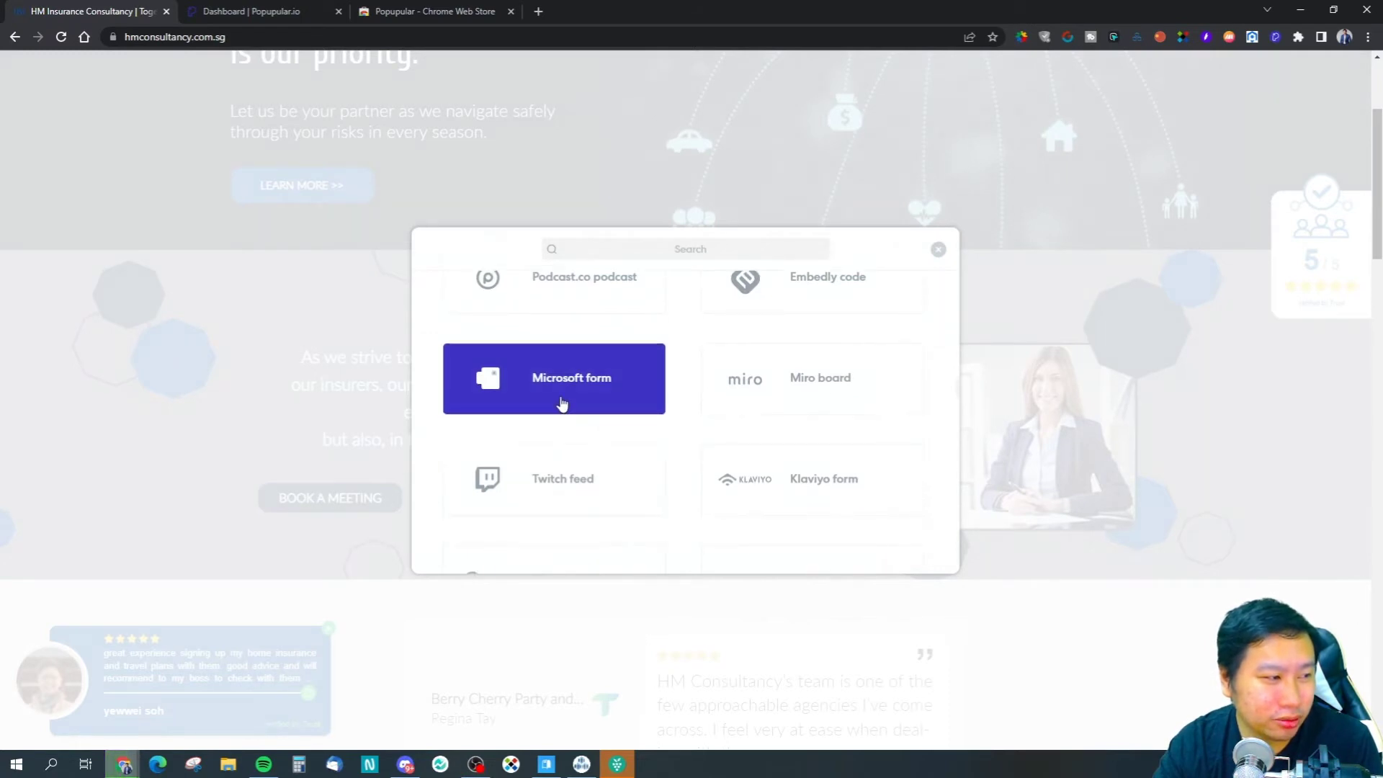
scroll(634, 385, down, 1)
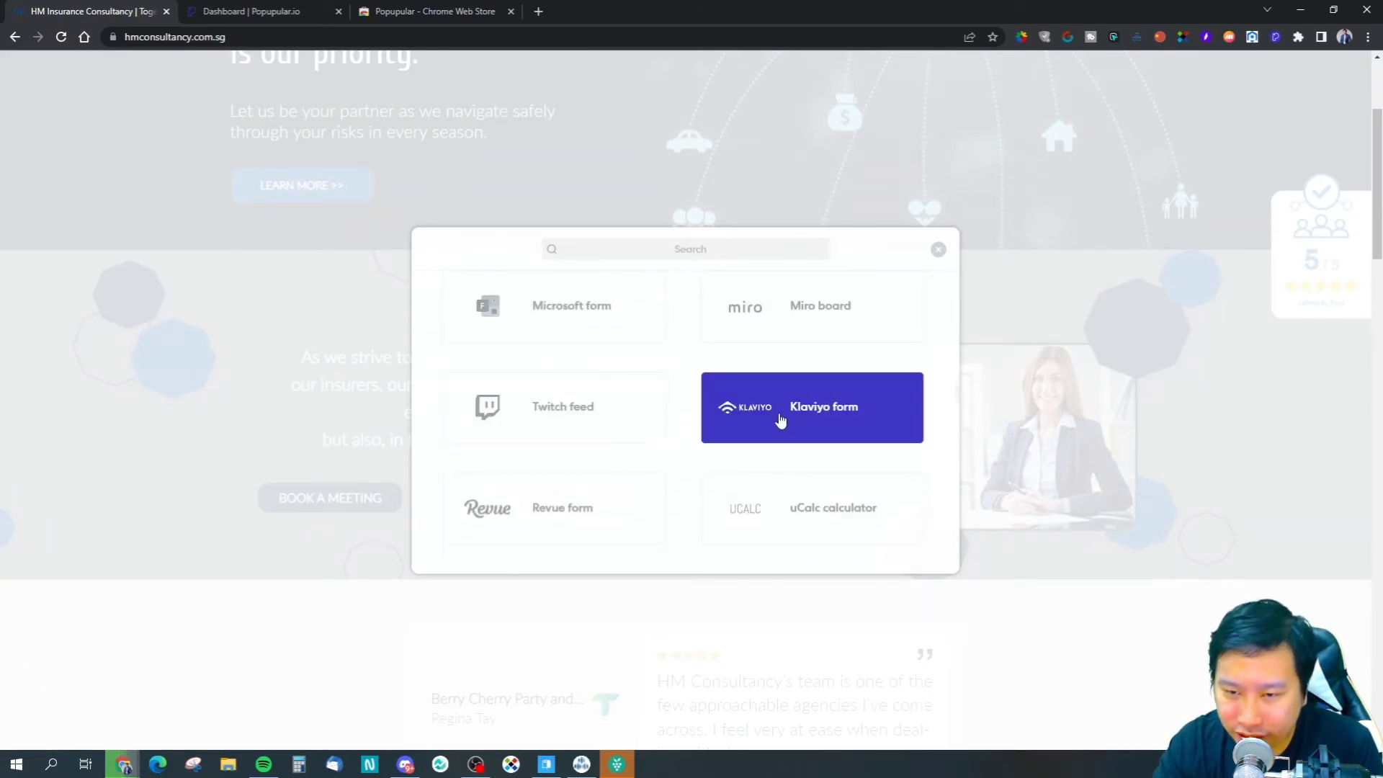
scroll(638, 413, down, 1)
scroll(638, 430, down, 2)
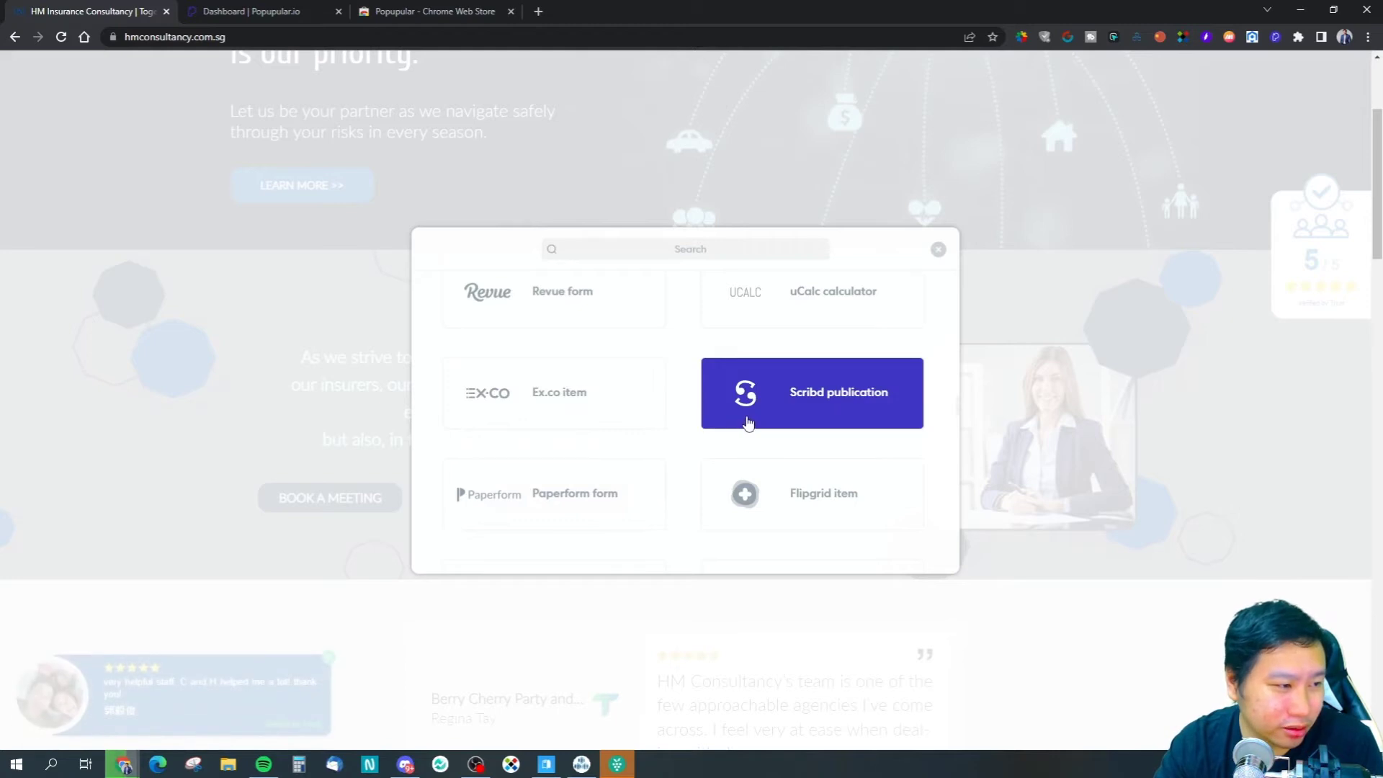
scroll(738, 432, down, 1)
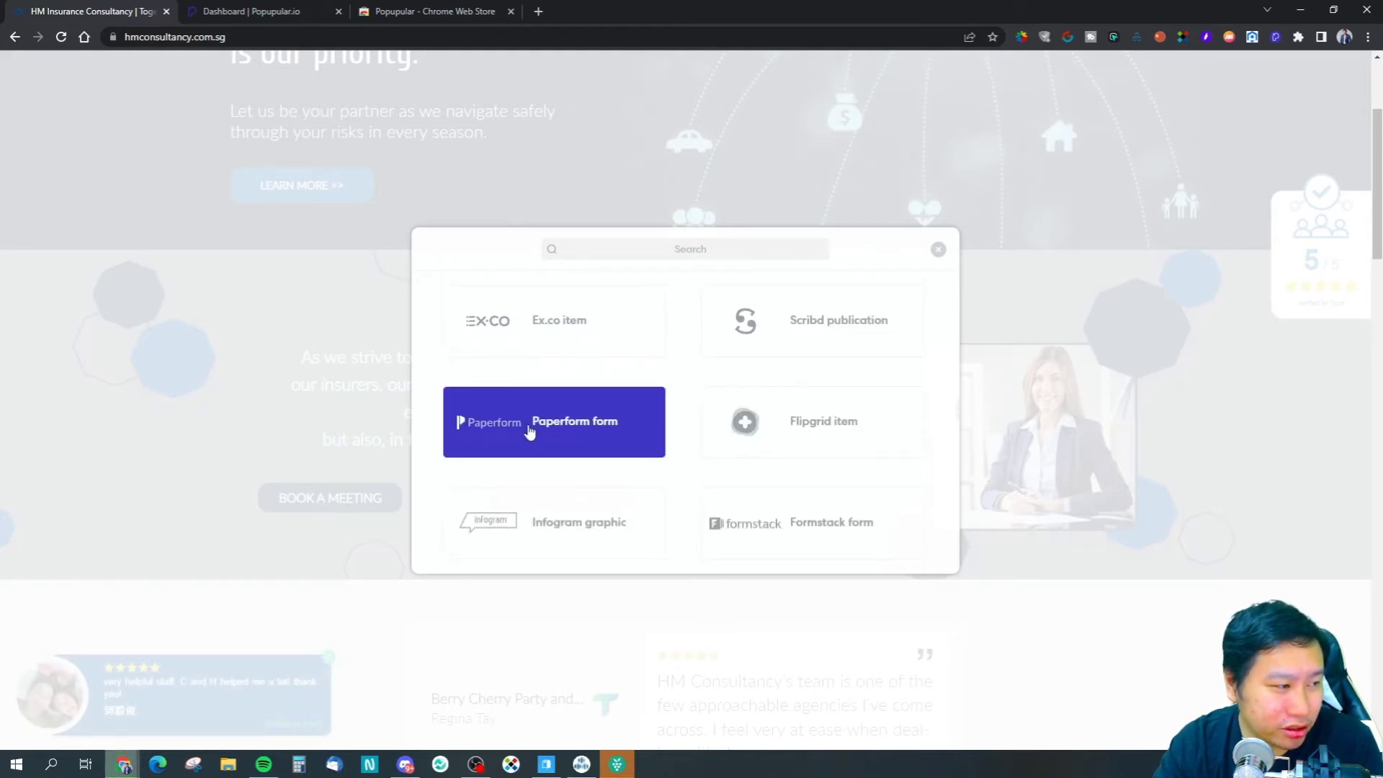
scroll(796, 425, down, 1)
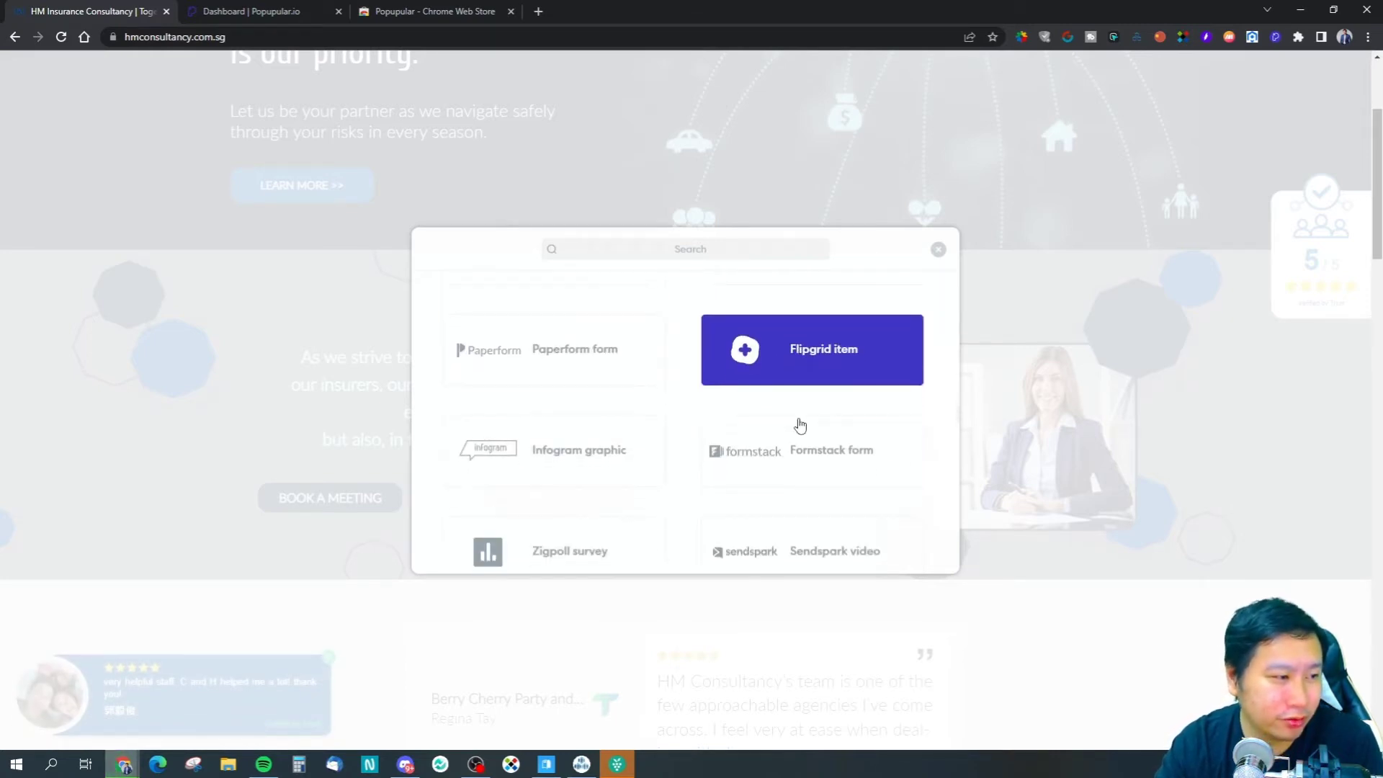
scroll(641, 434, down, 1)
scroll(623, 432, down, 1)
scroll(658, 392, down, 3)
scroll(663, 401, down, 8)
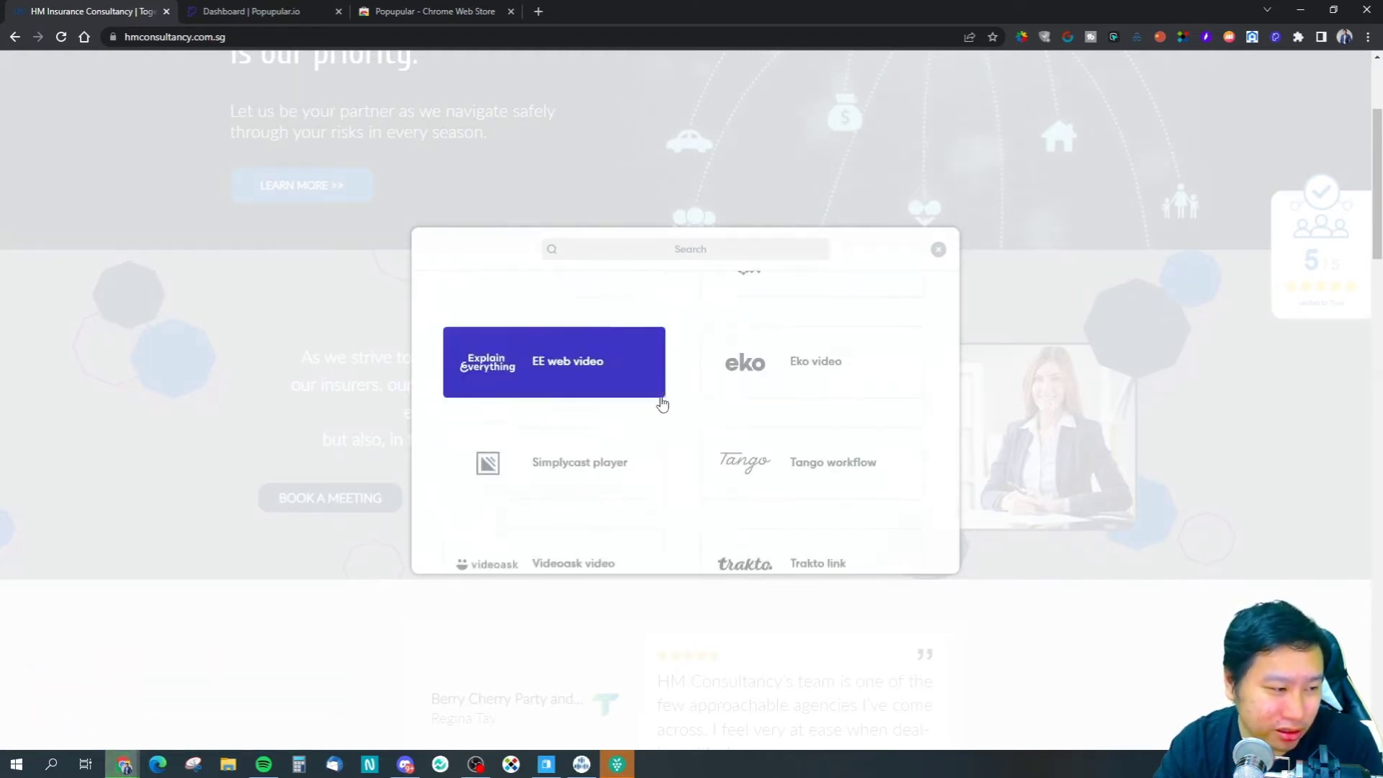
scroll(661, 401, down, 5)
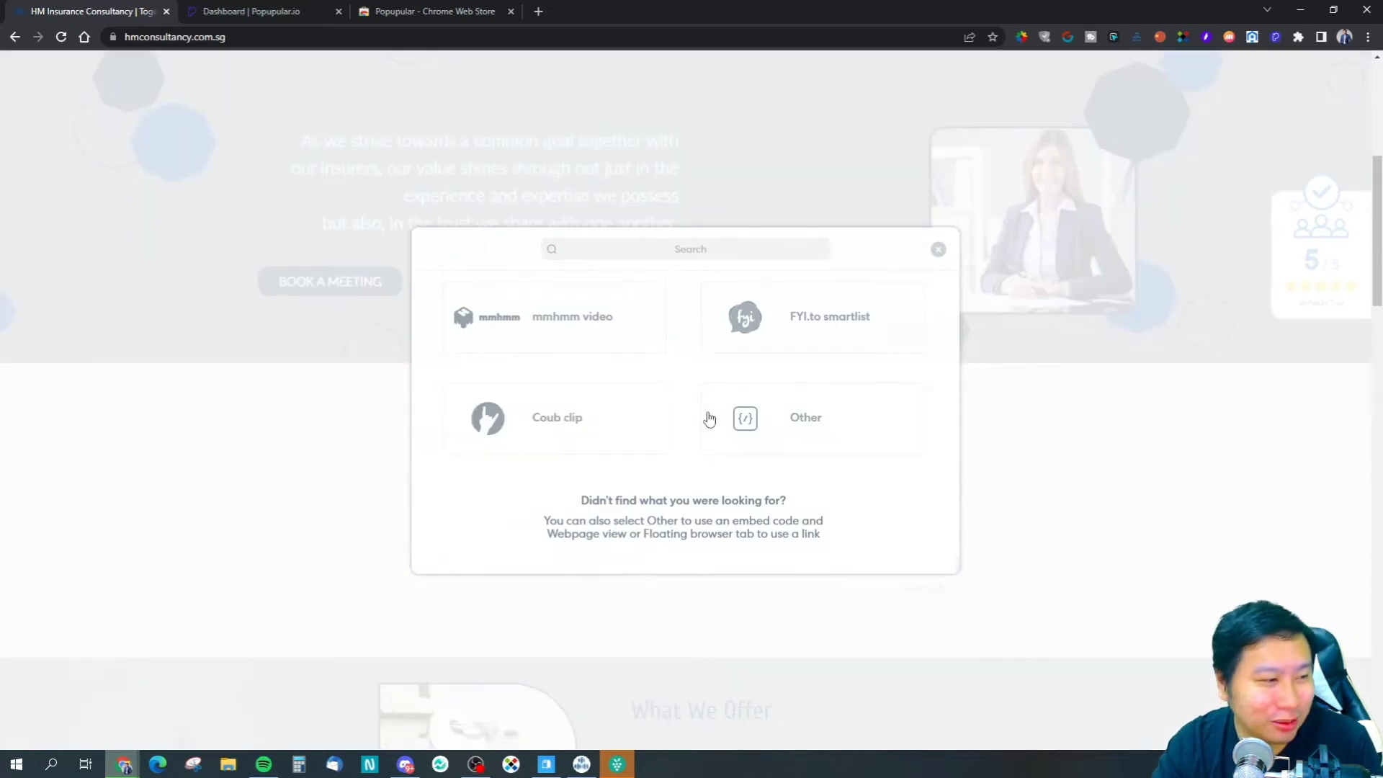
- Re-examine the content types in the last part of the list, between Bonjoro video and Other
scroll(686, 435, up, 1)
scroll(688, 435, down, 2)
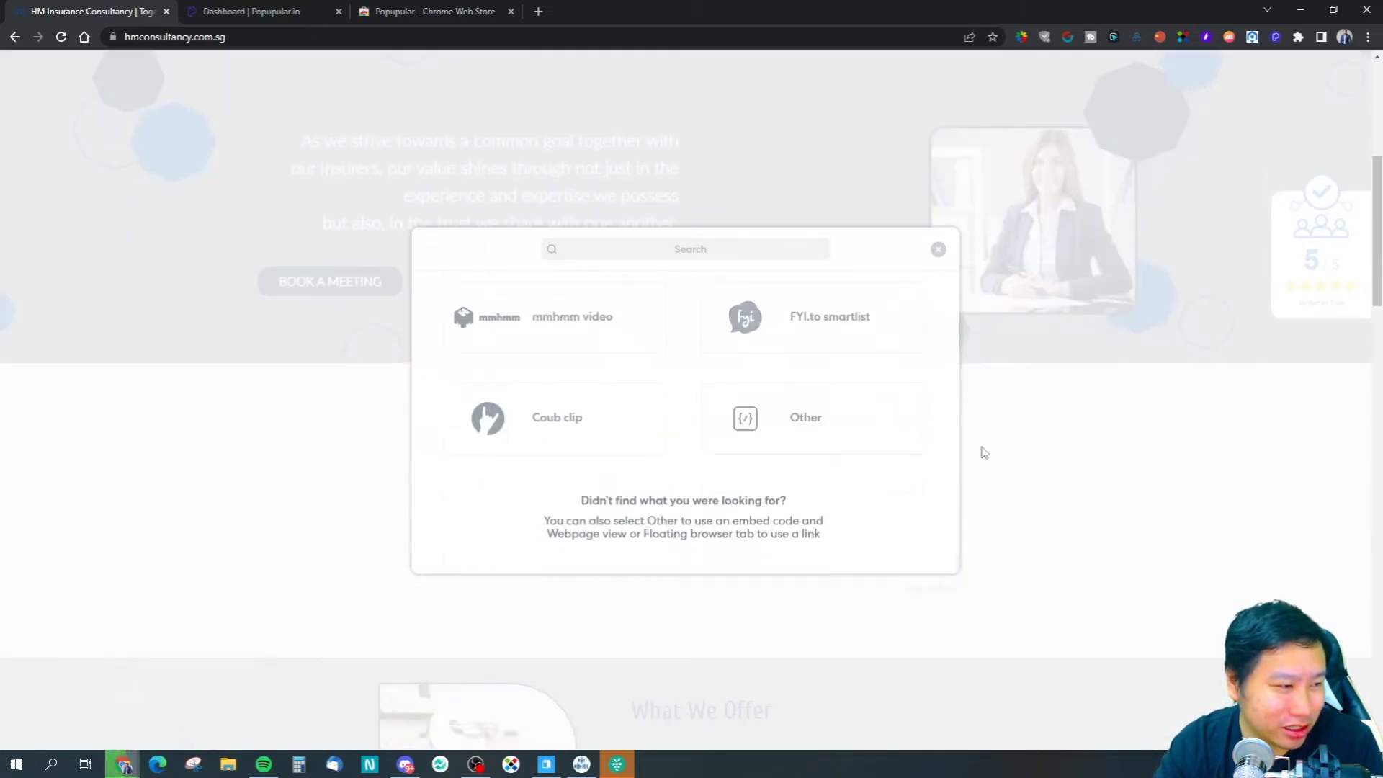
scroll(1008, 461, up, 1)
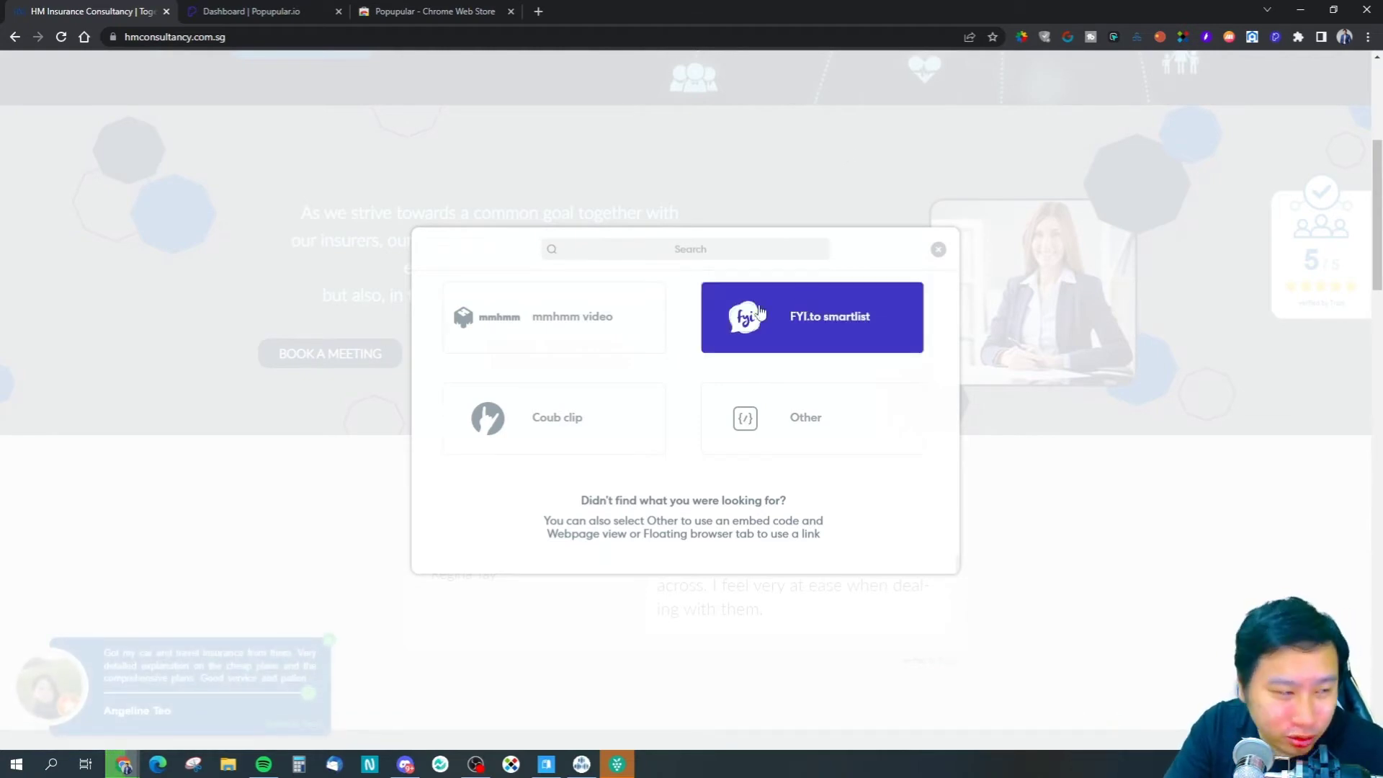
scroll(690, 432, up, 5)
scroll(692, 435, up, 2)
scroll(693, 448, up, 3)
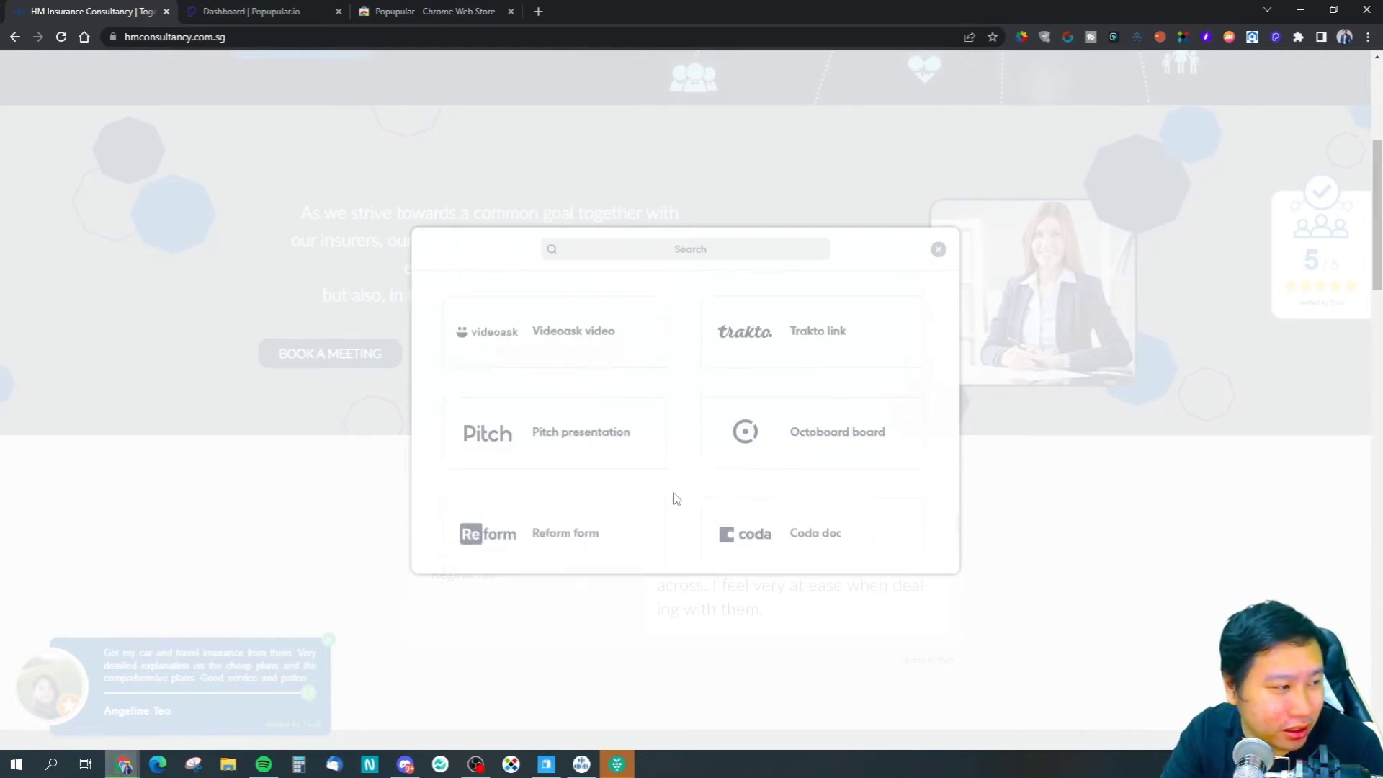
scroll(685, 491, down, 1)
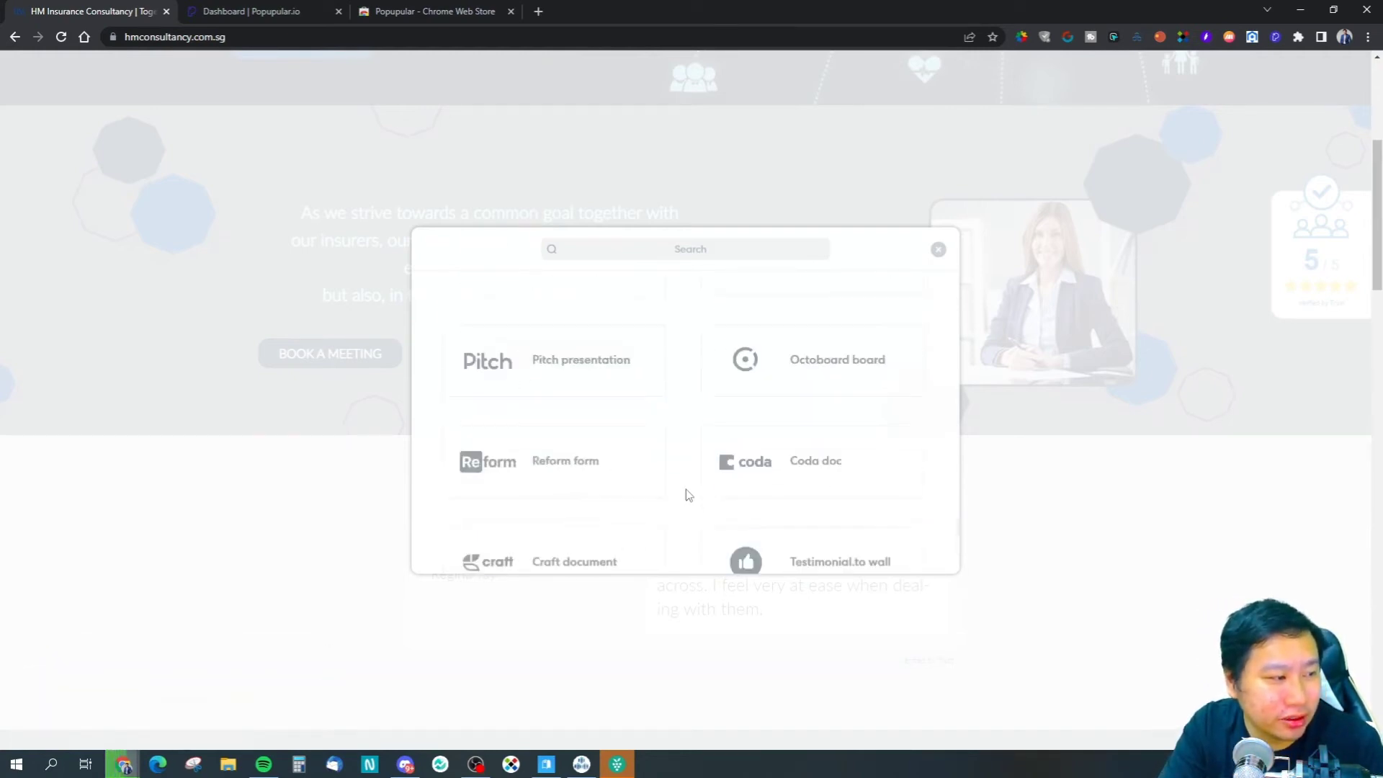
scroll(686, 491, up, 2)
scroll(685, 490, up, 2)
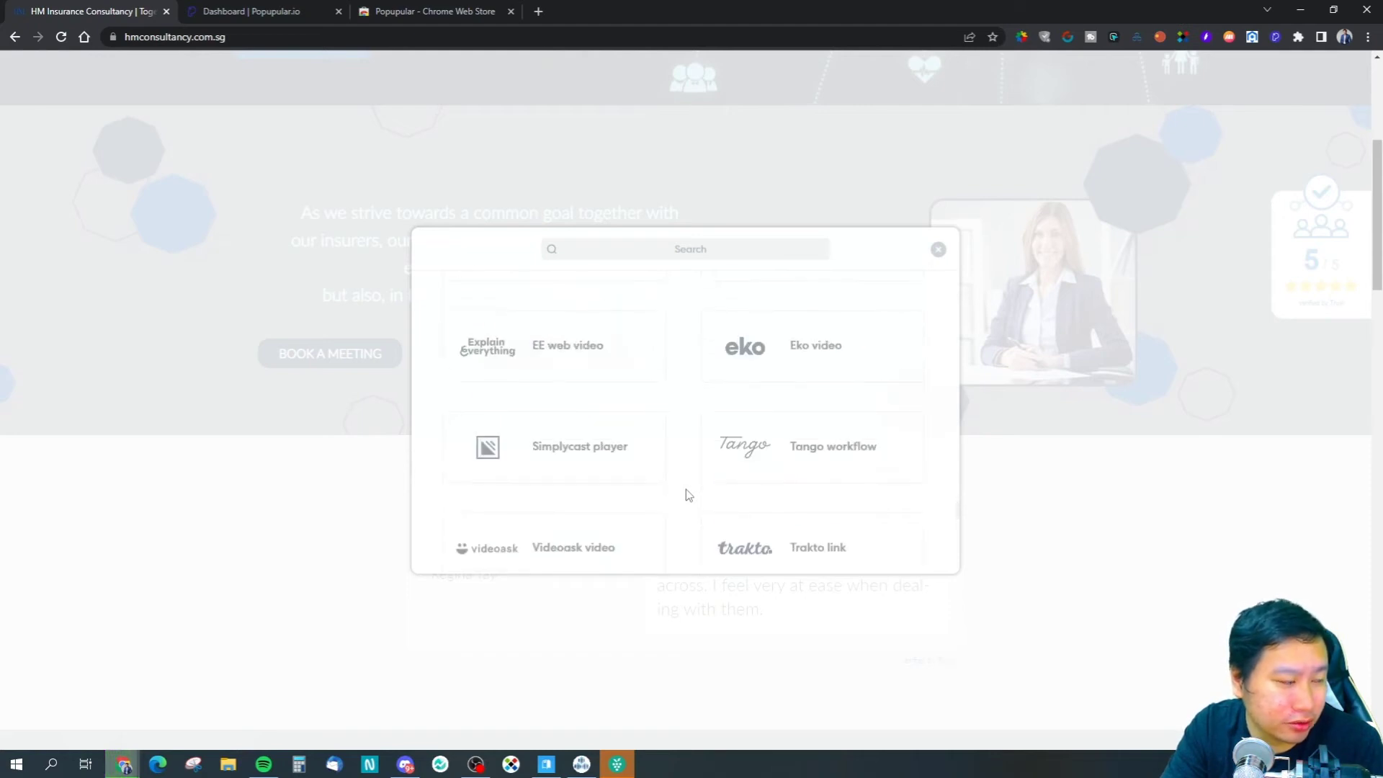
scroll(685, 489, up, 2)
scroll(686, 490, up, 4)
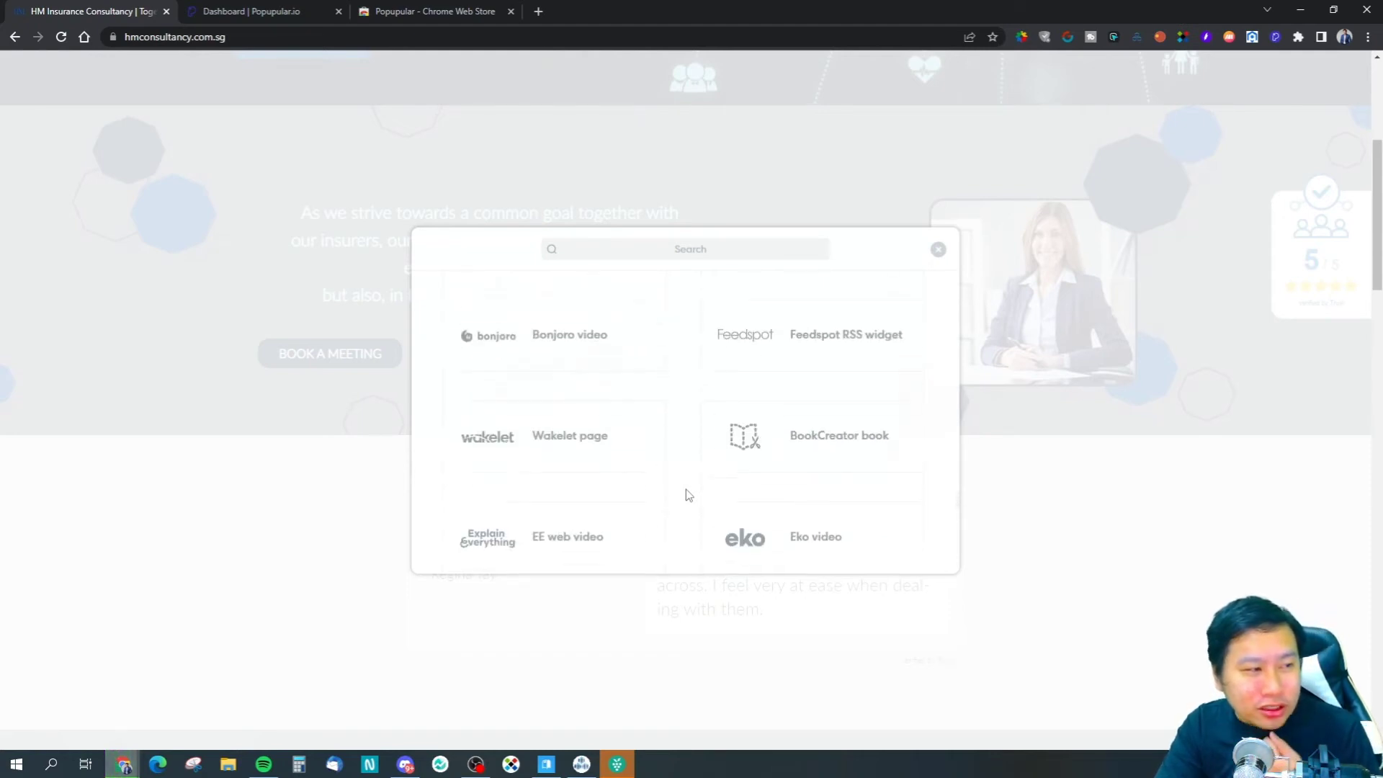
- View the custom HTML or script embed form of the Other content type and cancel it
scroll(697, 475, down, 12)
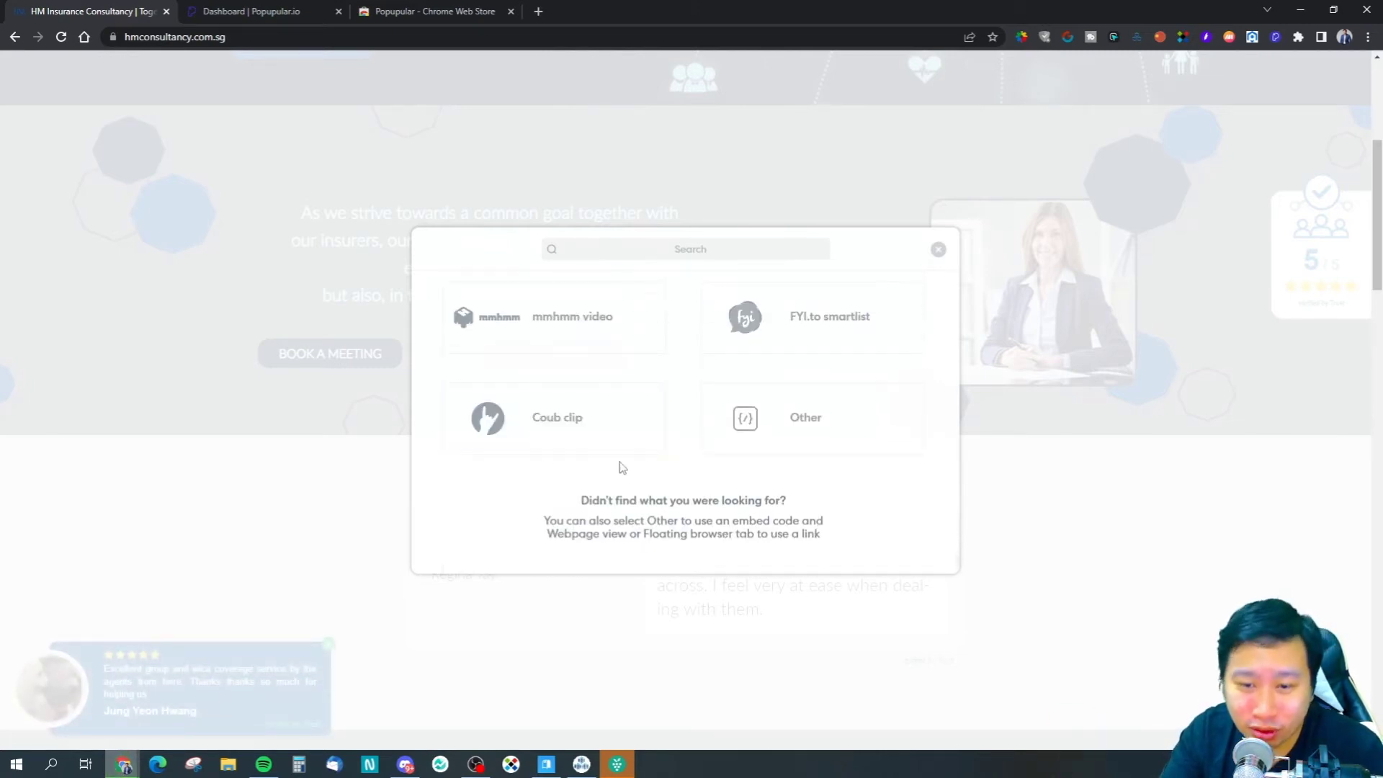
click(713, 422)
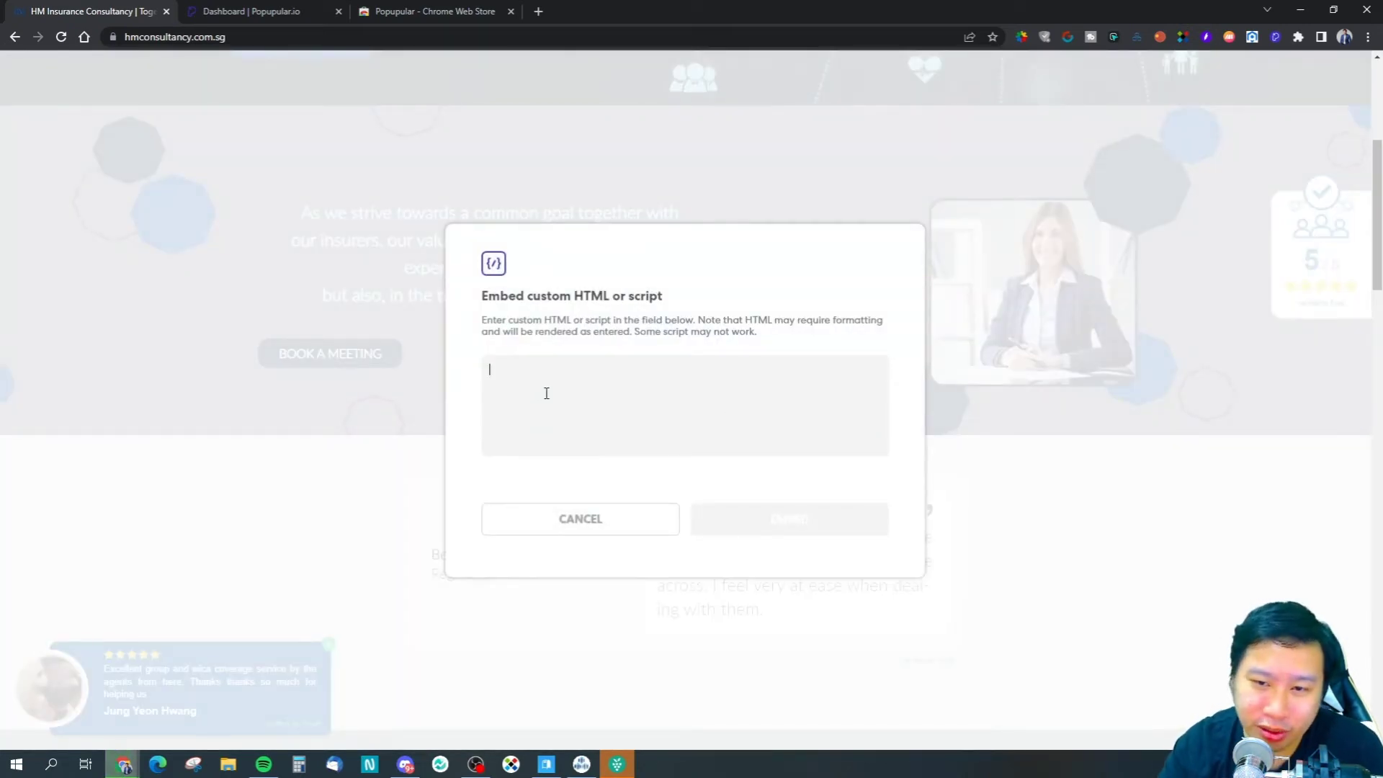
click(547, 537)
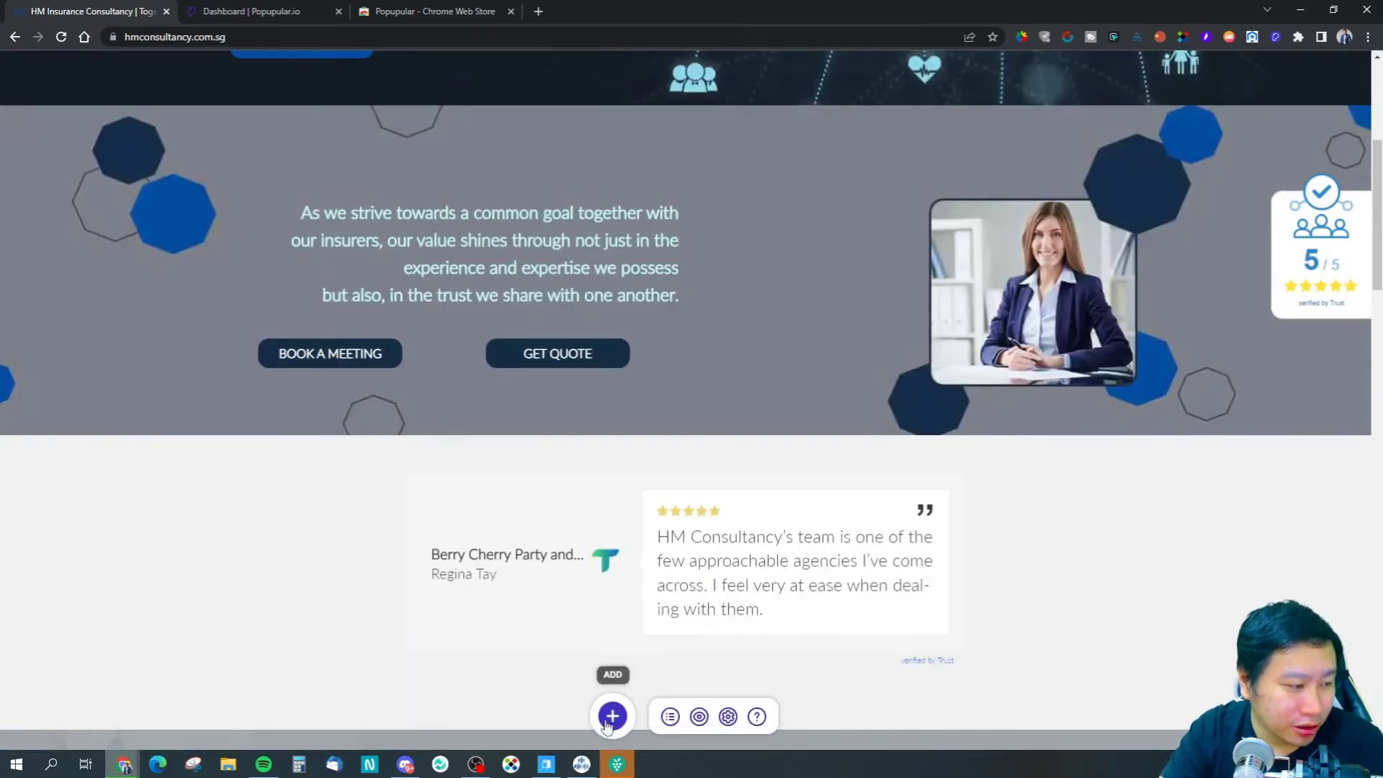
- Start a new popup again and choose Youtube video as its content type
click(612, 714)
scroll(784, 411, up, 5)
scroll(771, 422, down, 2)
scroll(750, 396, up, 2)
click(754, 414)
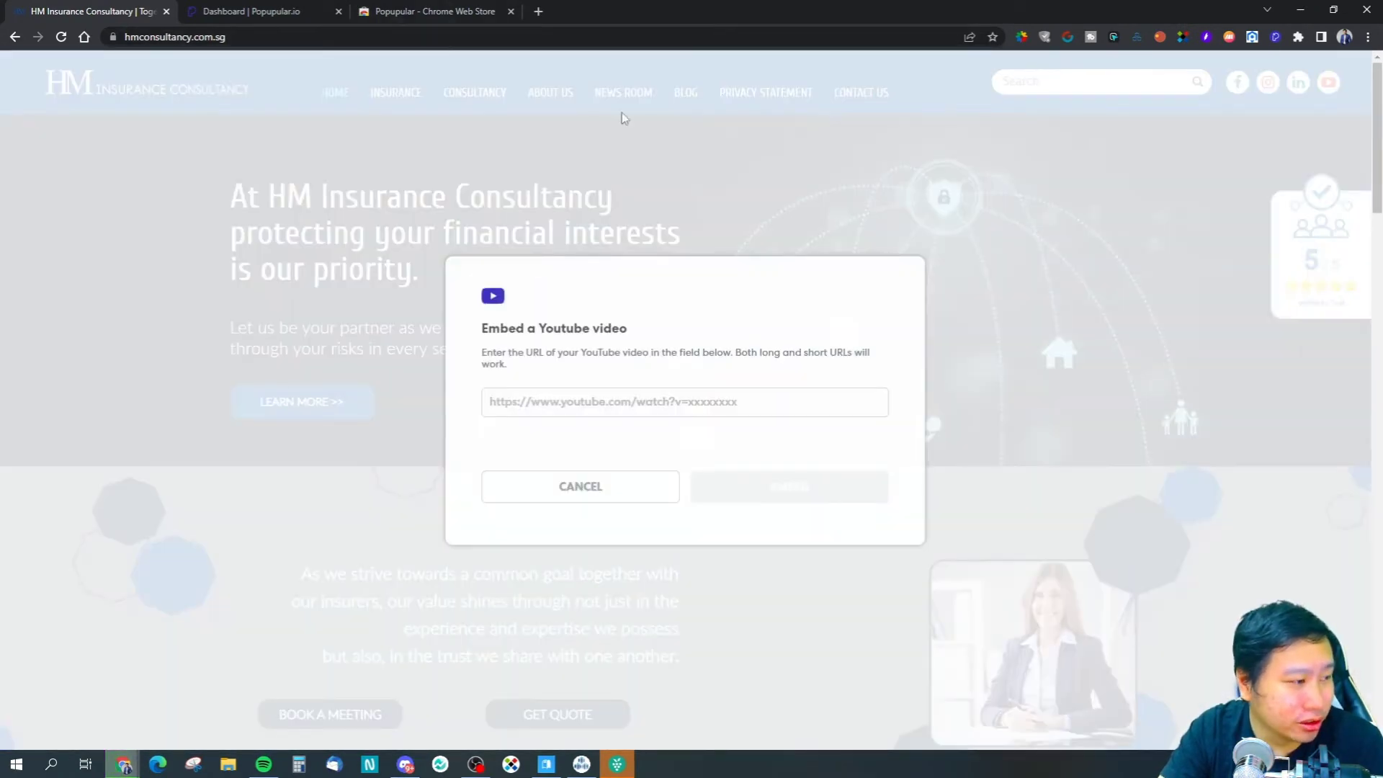
- Open youtube.com in a separate tab, copy the link of the video "The 5 best WordPress Poll plugins 2021", and close that tab
click(538, 11)
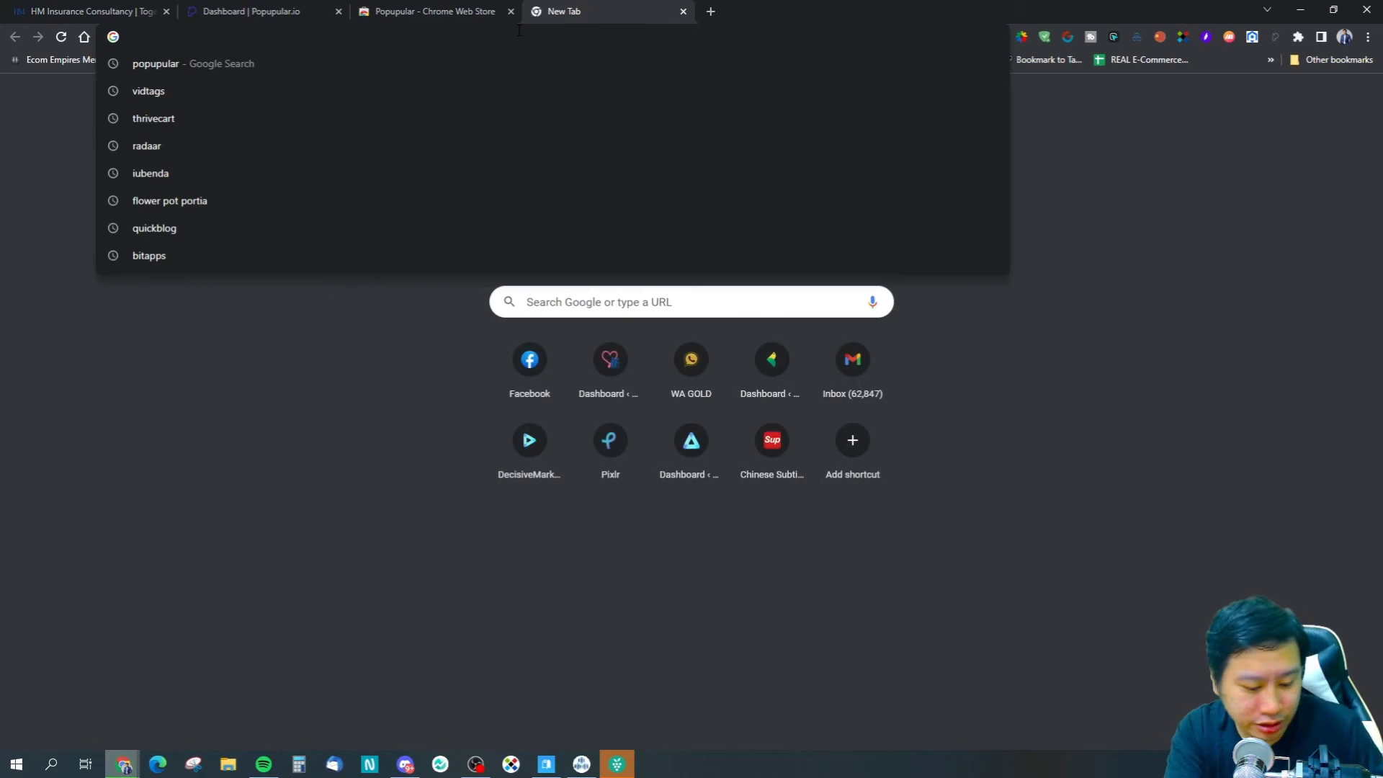
text(youtube.com)
key(Return)
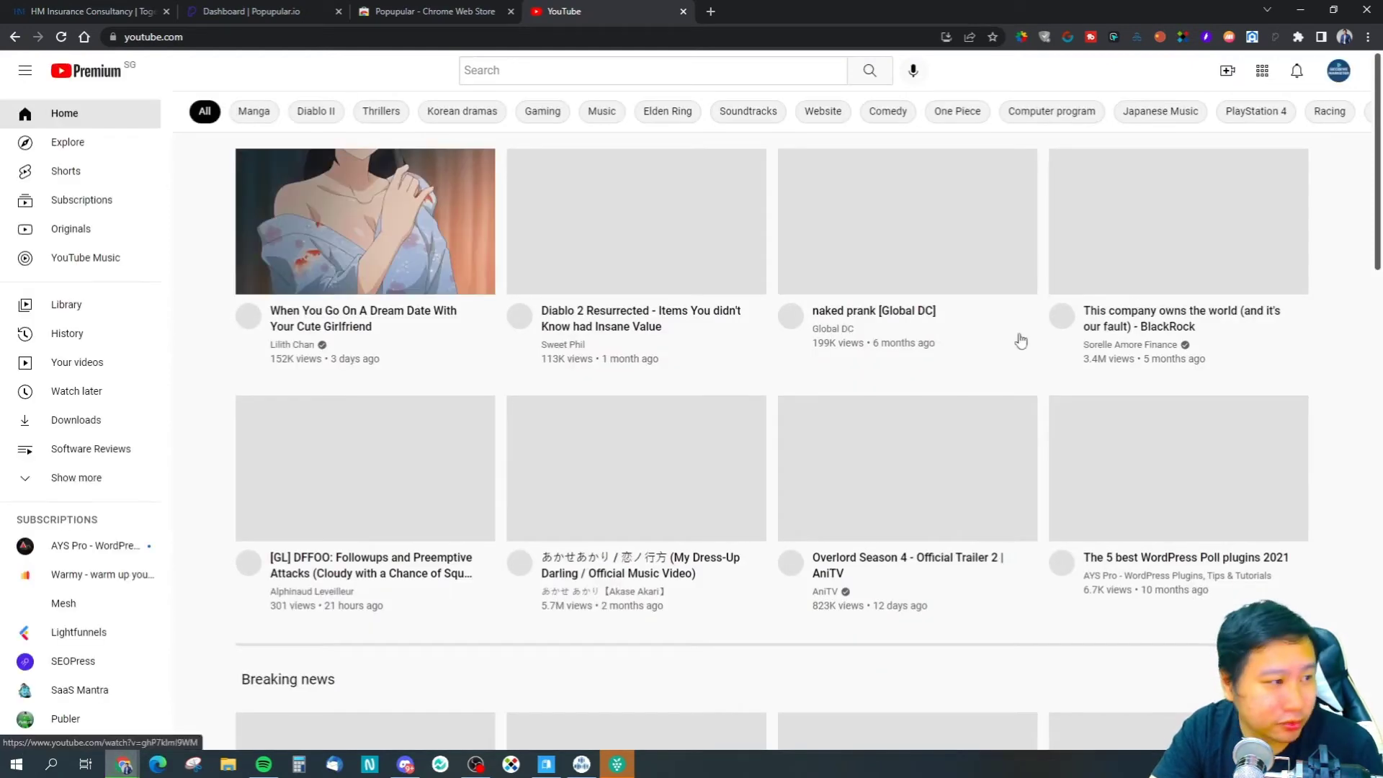
scroll(781, 417, down, 2)
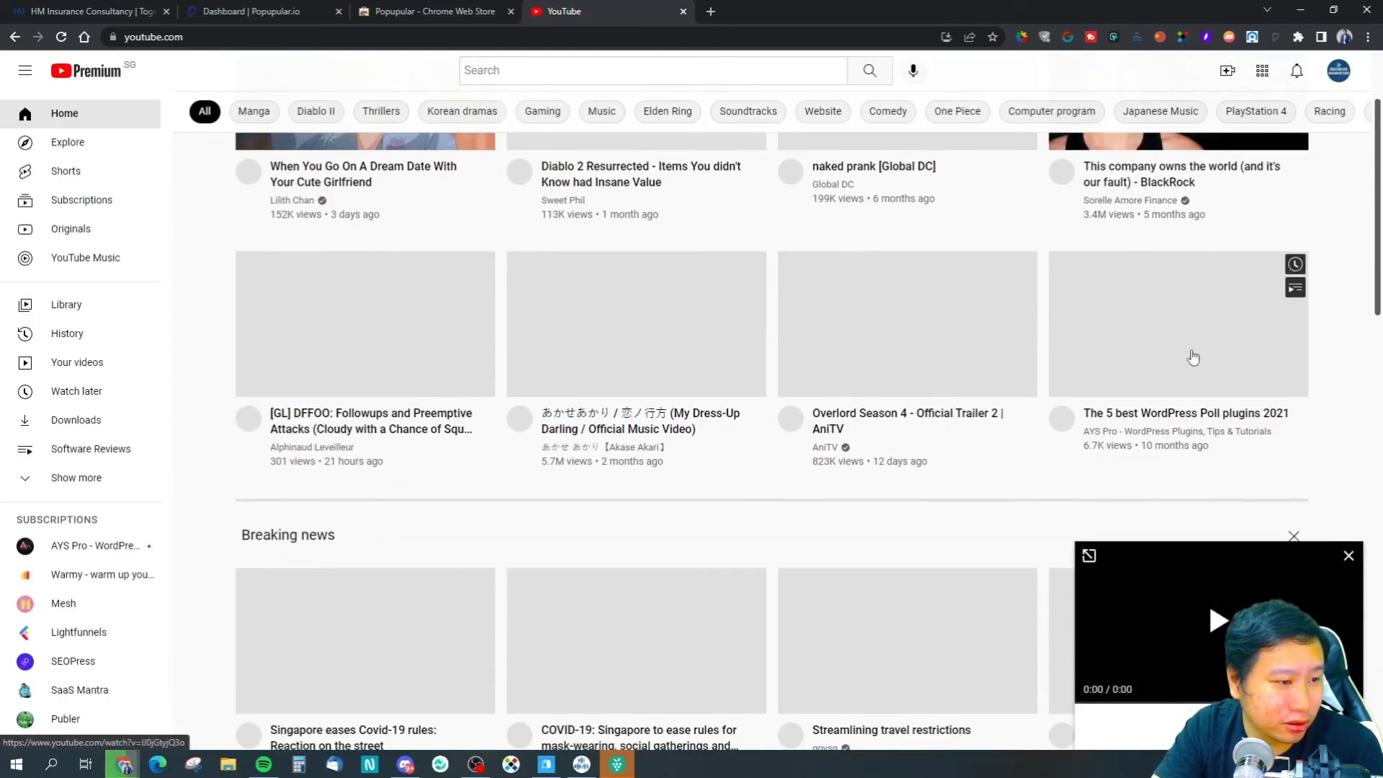
right_click(1118, 337)
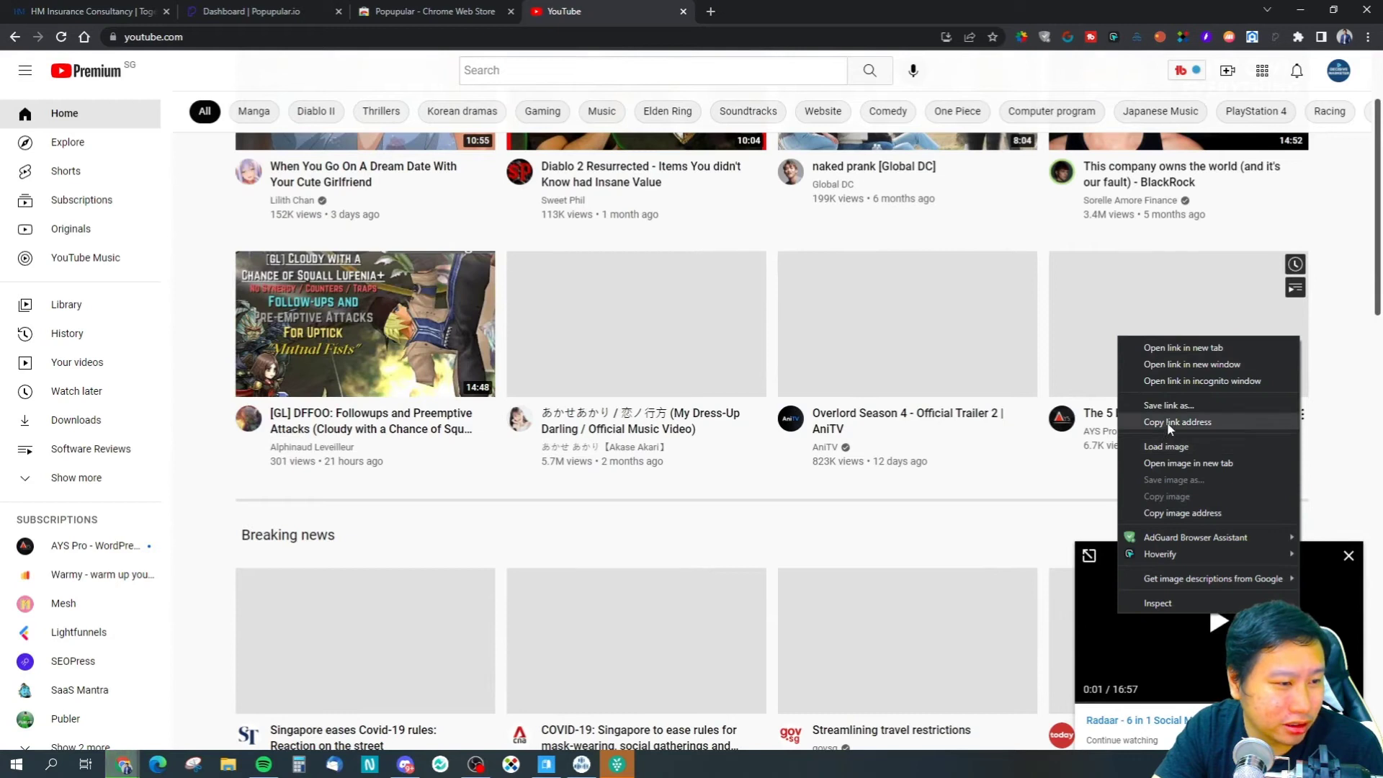
click(1171, 422)
click(1139, 380)
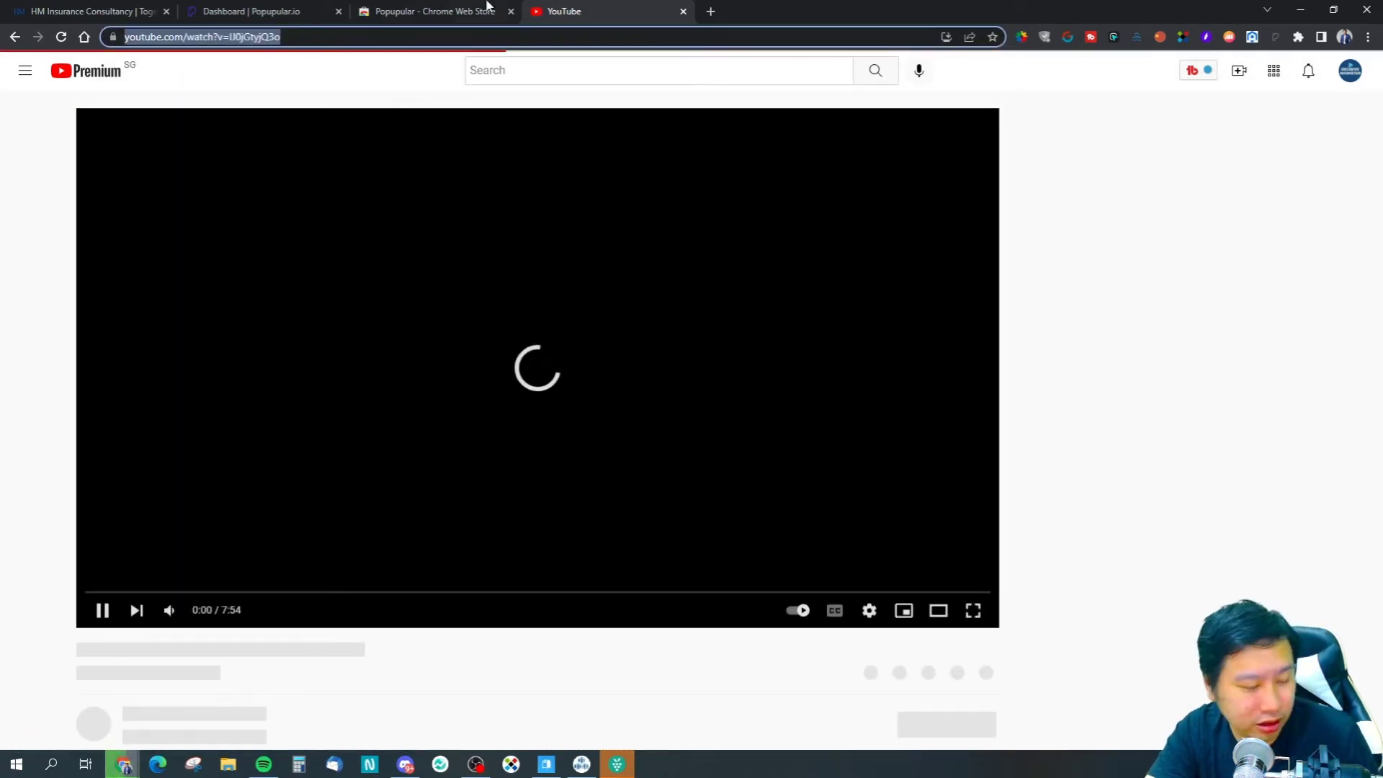
click(682, 11)
- Return to the HM Insurance Consultancy site and embed the copied YouTube link in the new popup
click(457, 11)
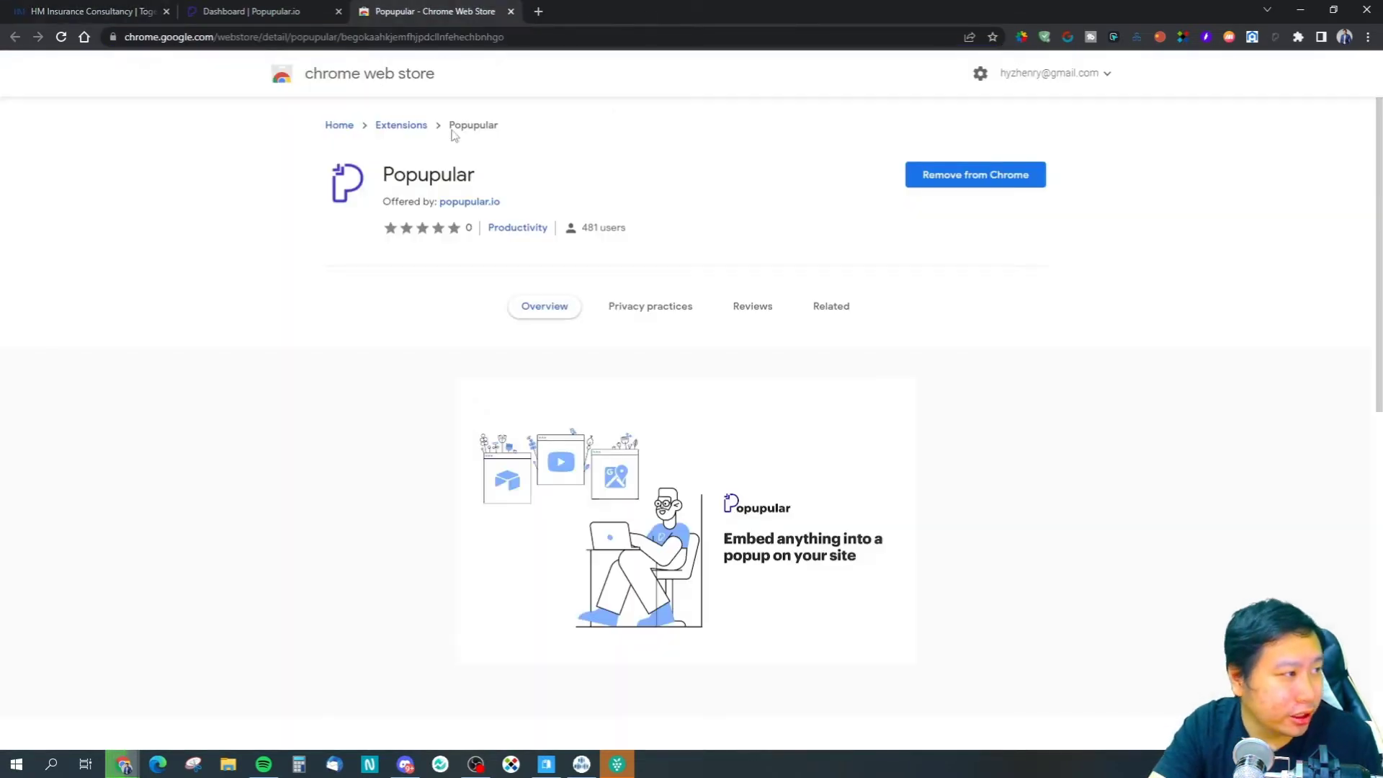
click(216, 9)
click(106, 8)
key(ctrl+v)
click(807, 482)
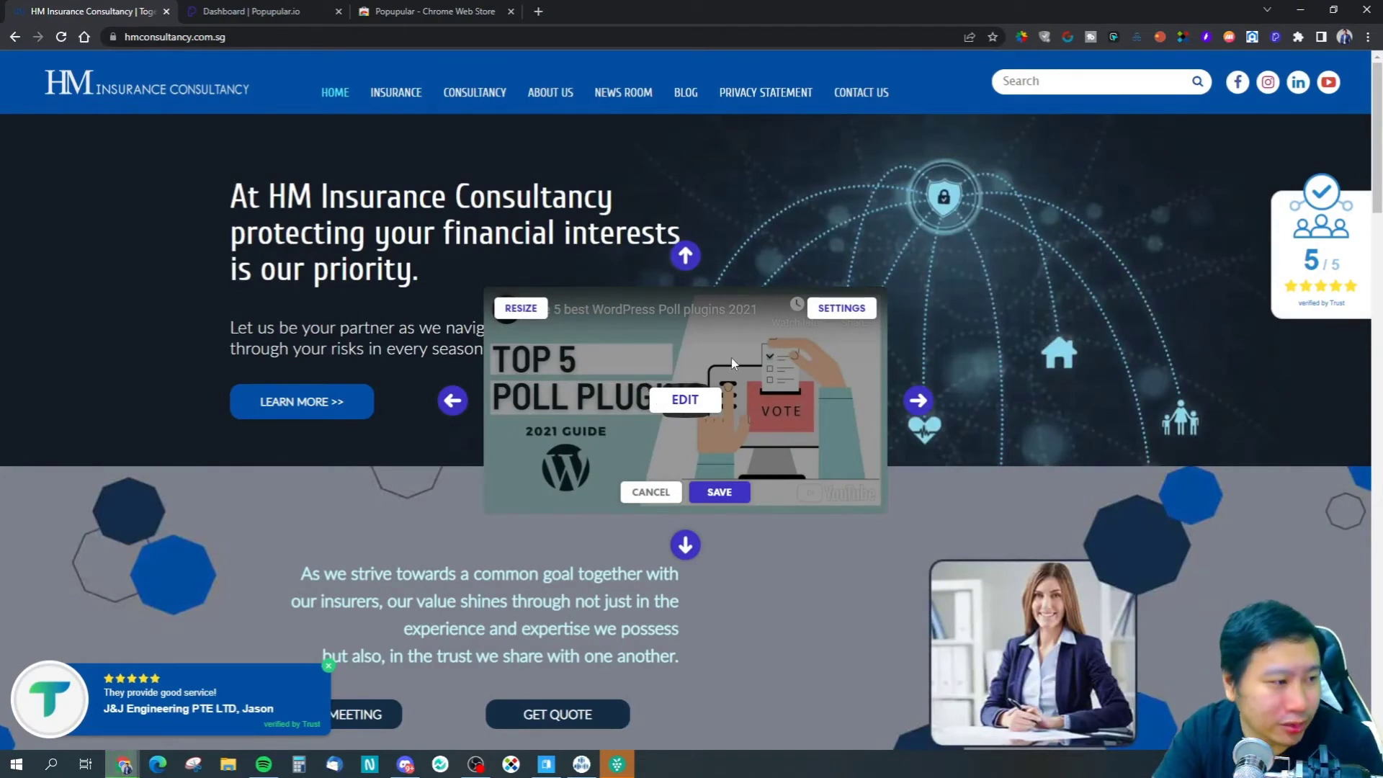
- Open the popup's settings and examine the Timer, Scroll, Page Visit, Exit Intent, Event and OFF trigger options
click(824, 322)
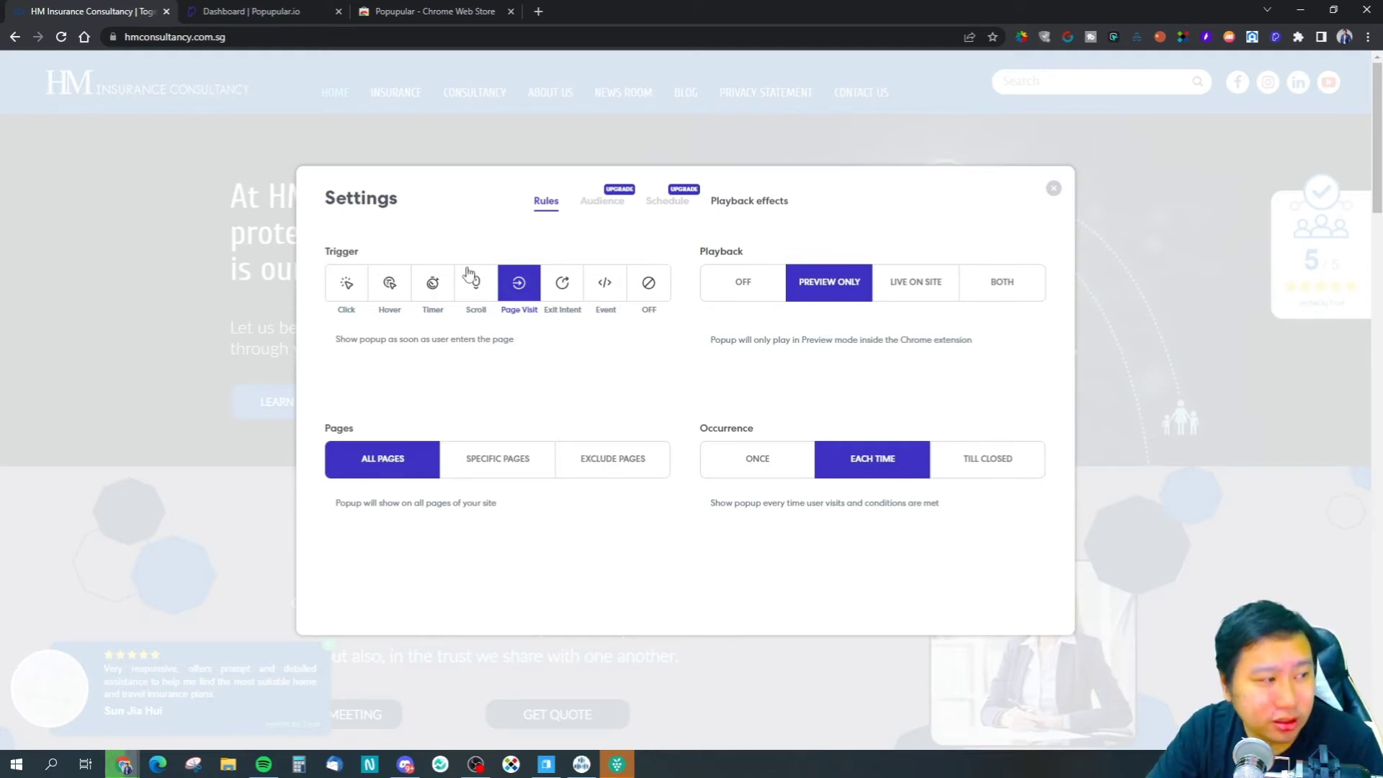
click(443, 288)
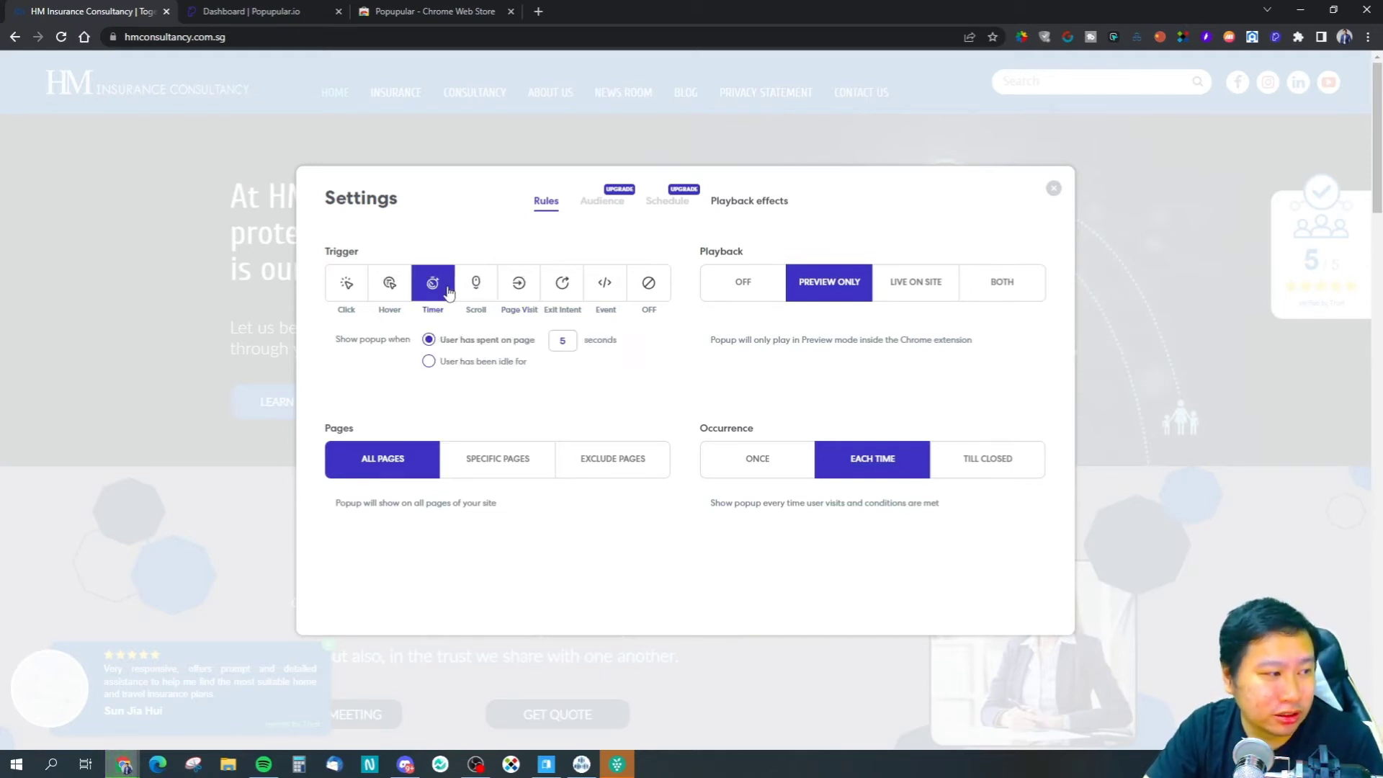
click(440, 363)
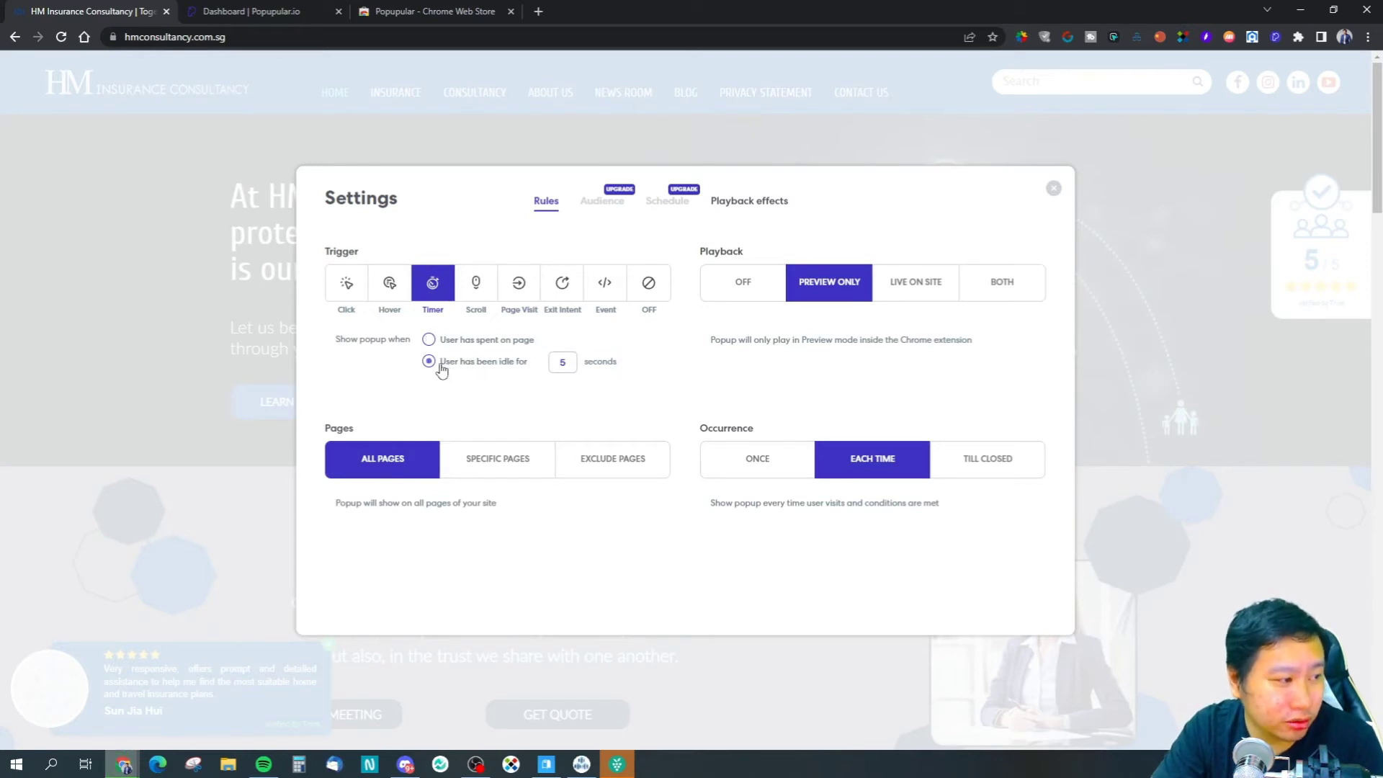
click(459, 342)
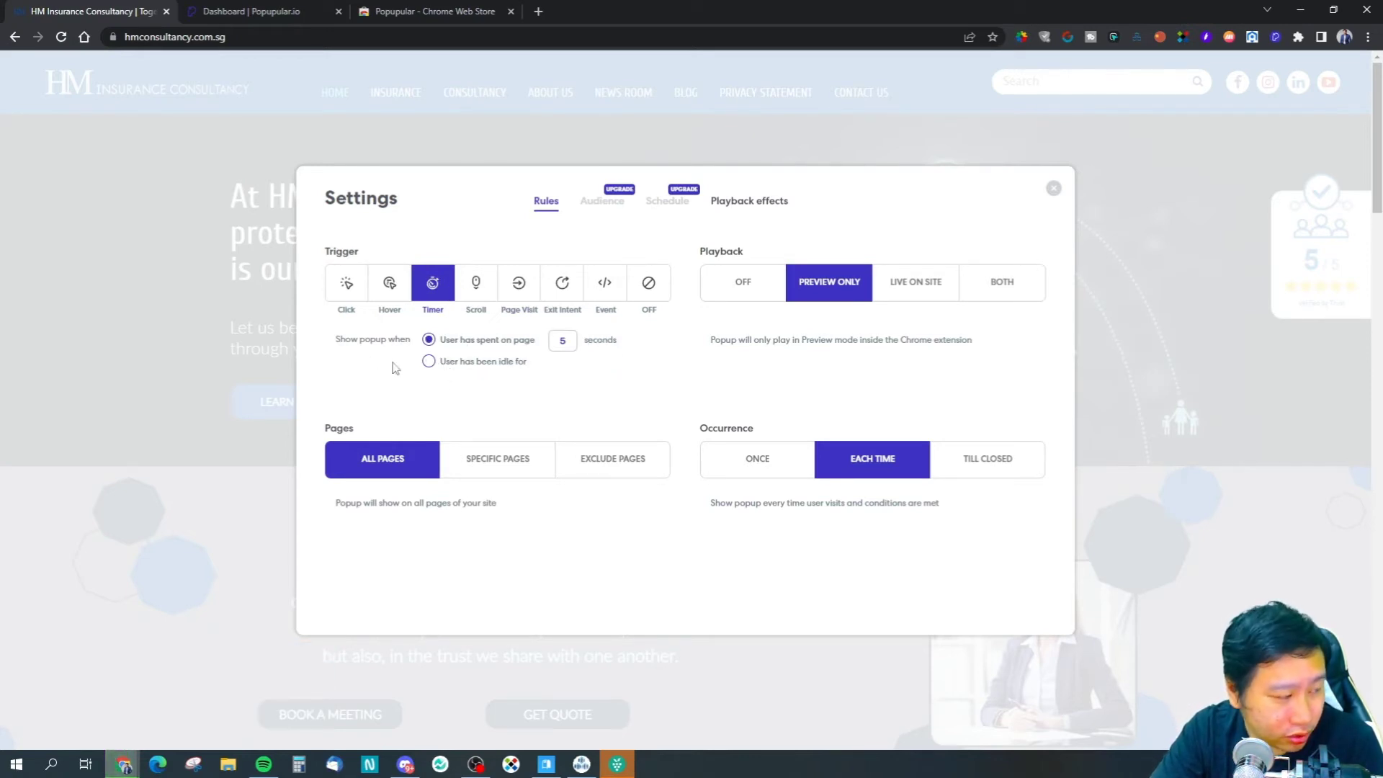
click(475, 296)
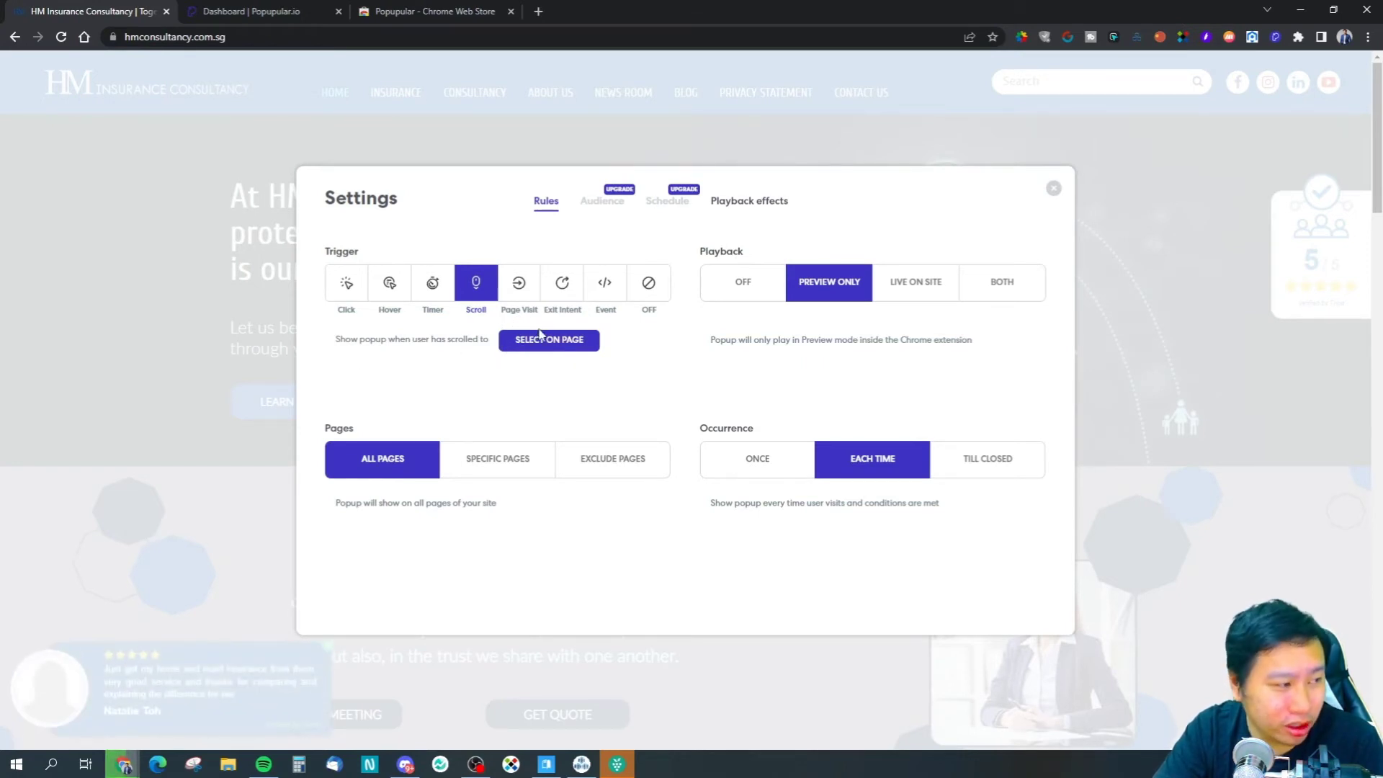
click(526, 290)
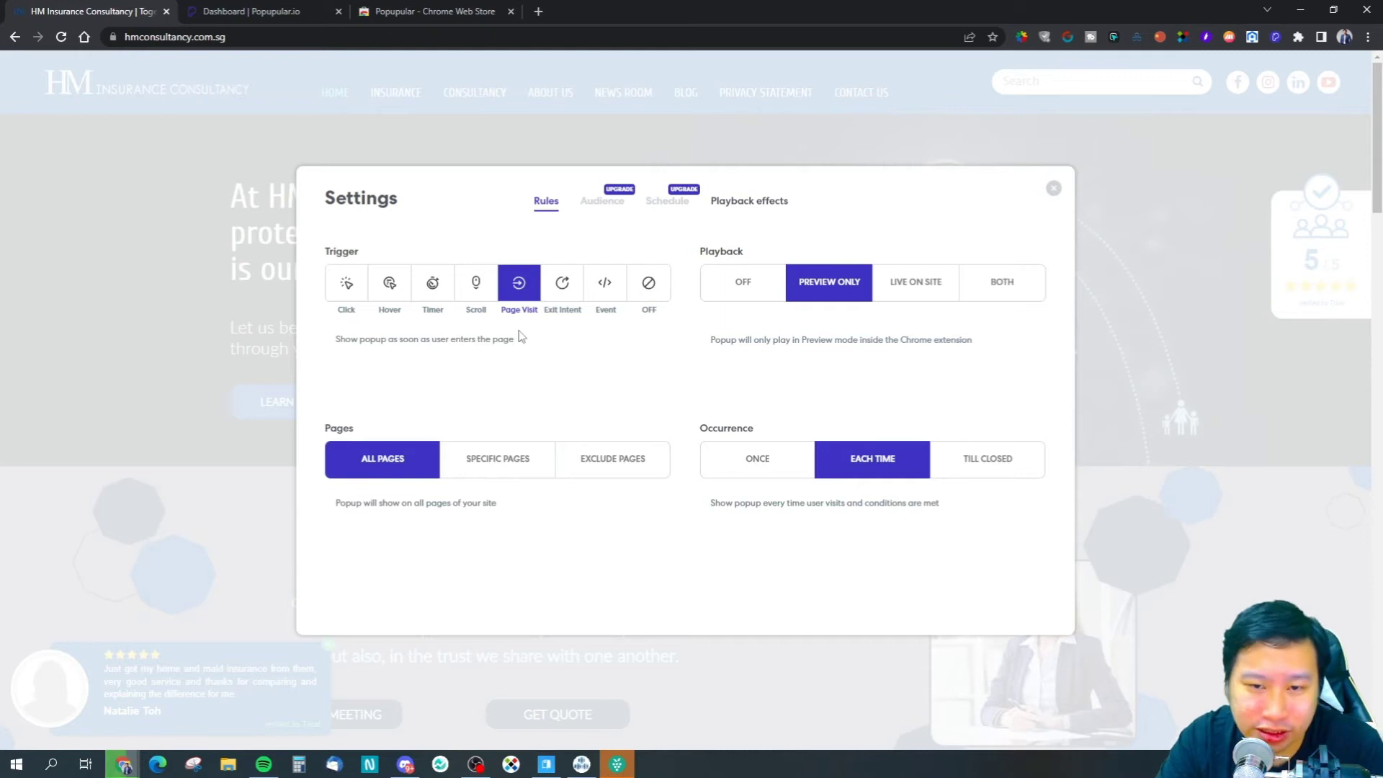
click(563, 291)
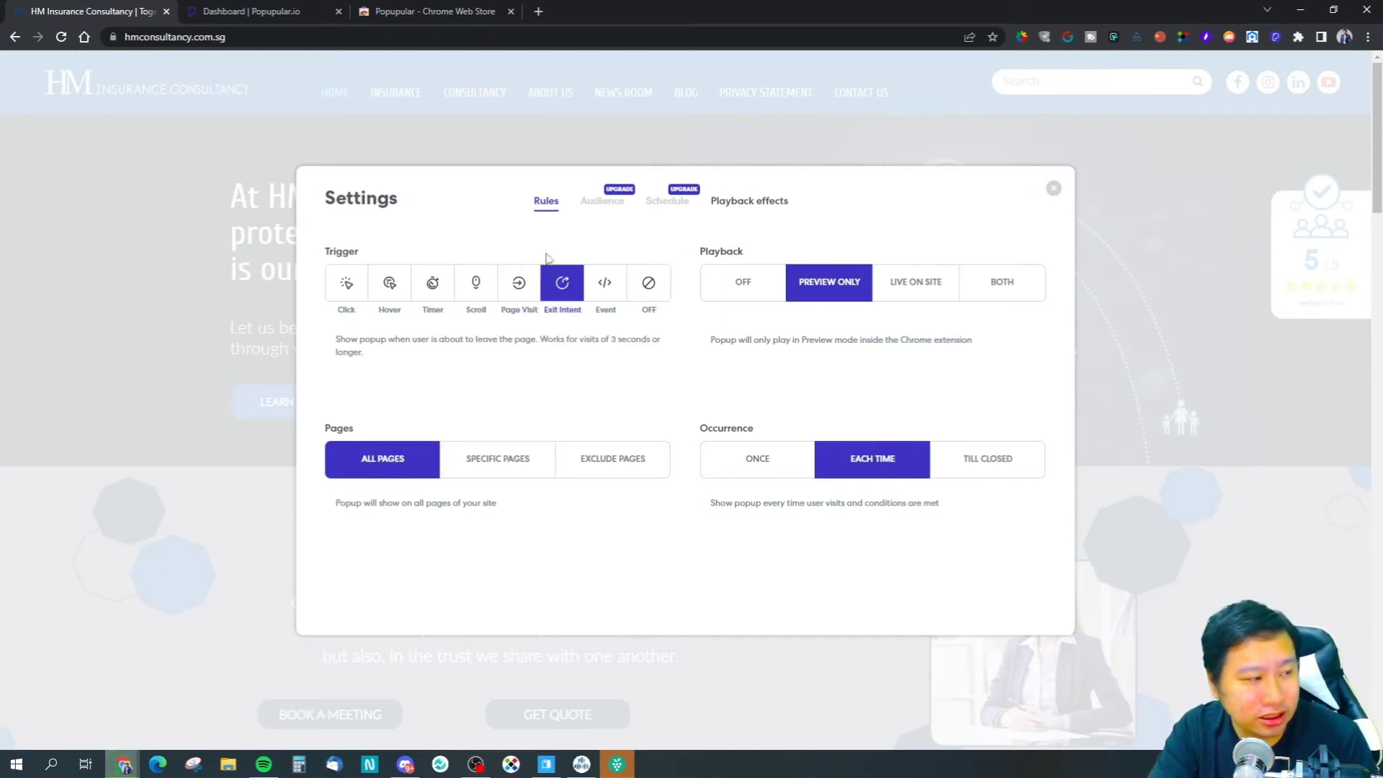
click(589, 291)
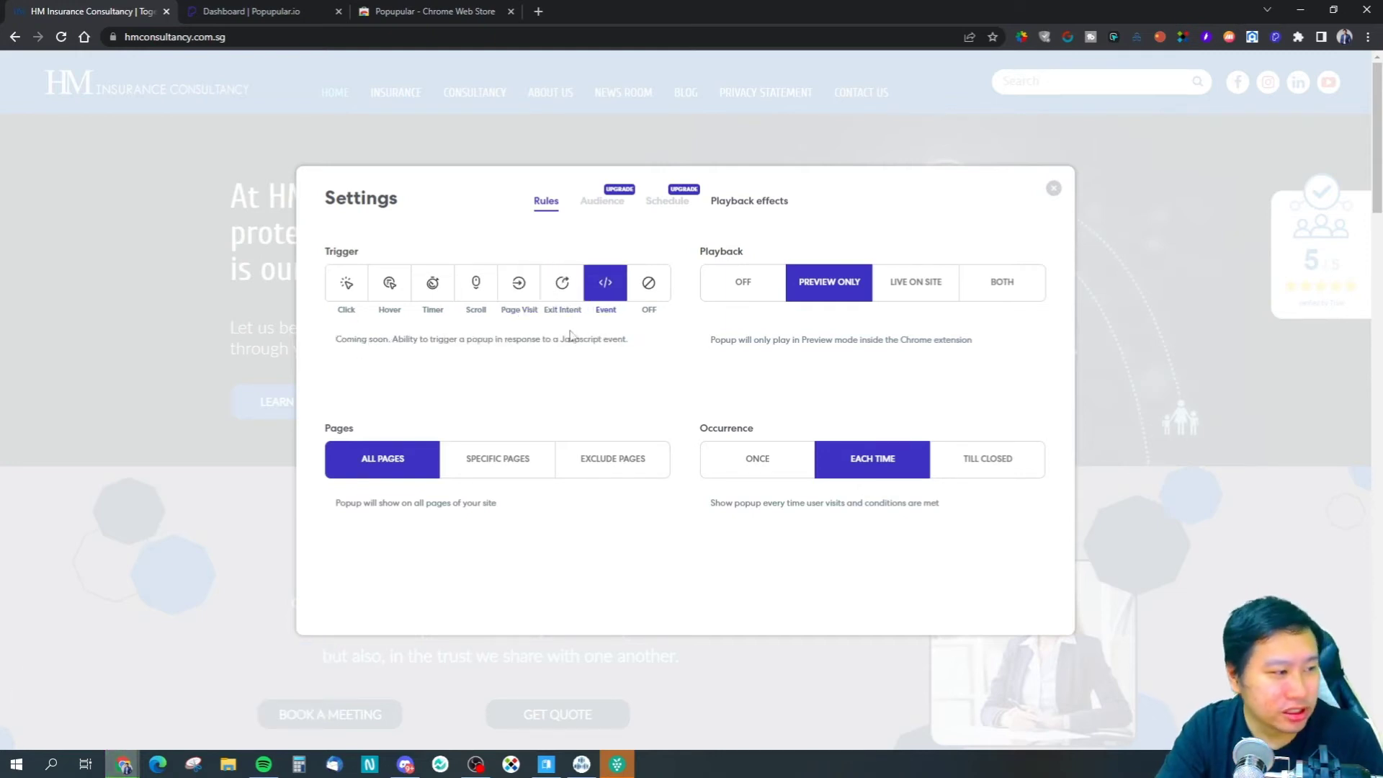
drag(444, 339, 504, 343)
click(521, 351)
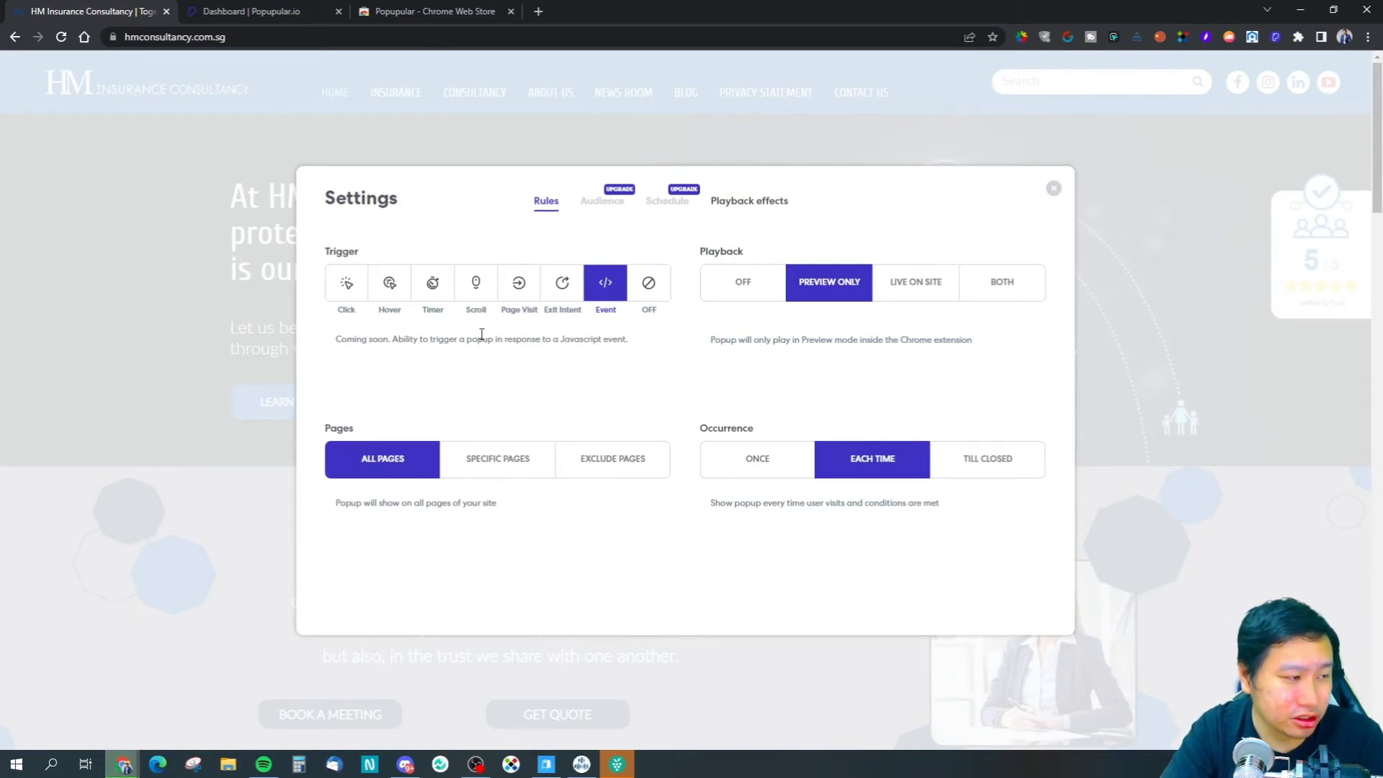
click(653, 291)
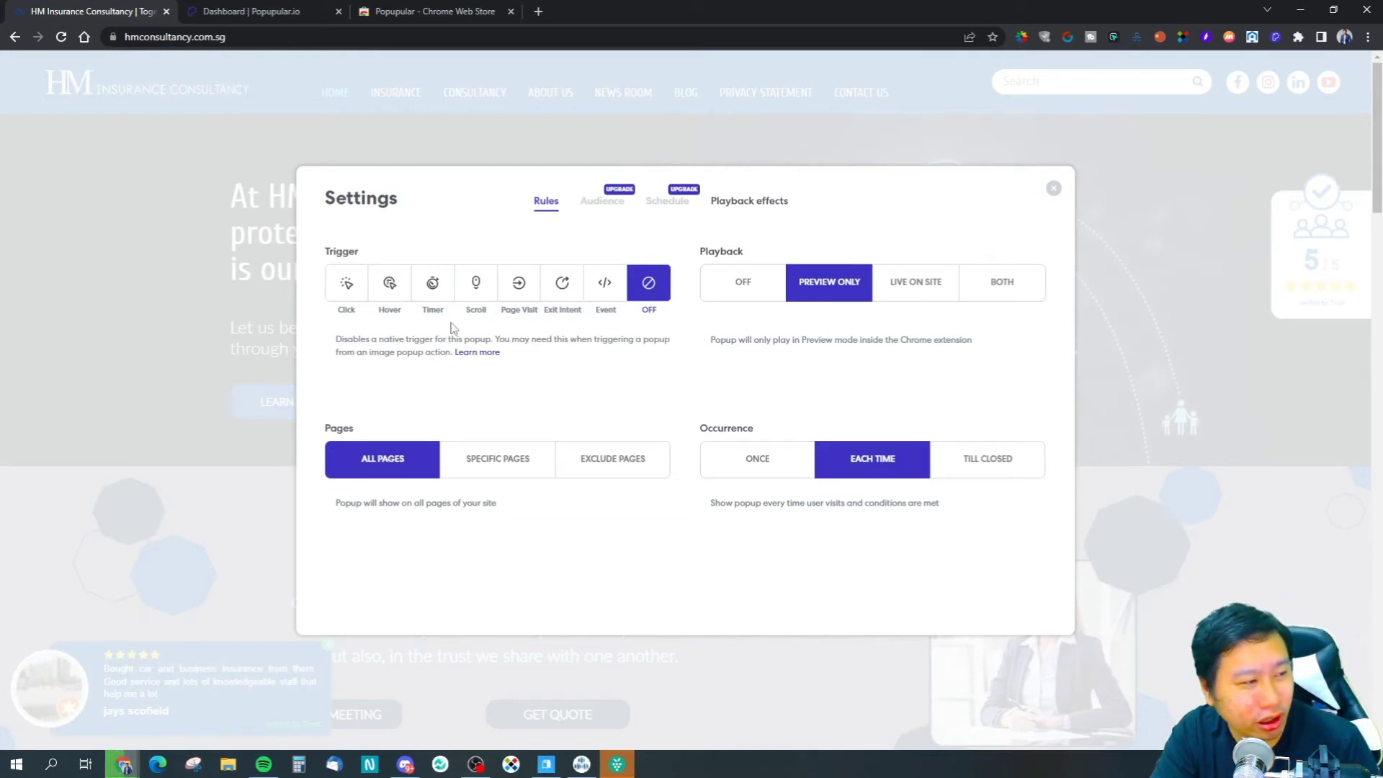
- Try to set a Click trigger on the hero section's LEARN MORE button, and return to the home page
click(344, 296)
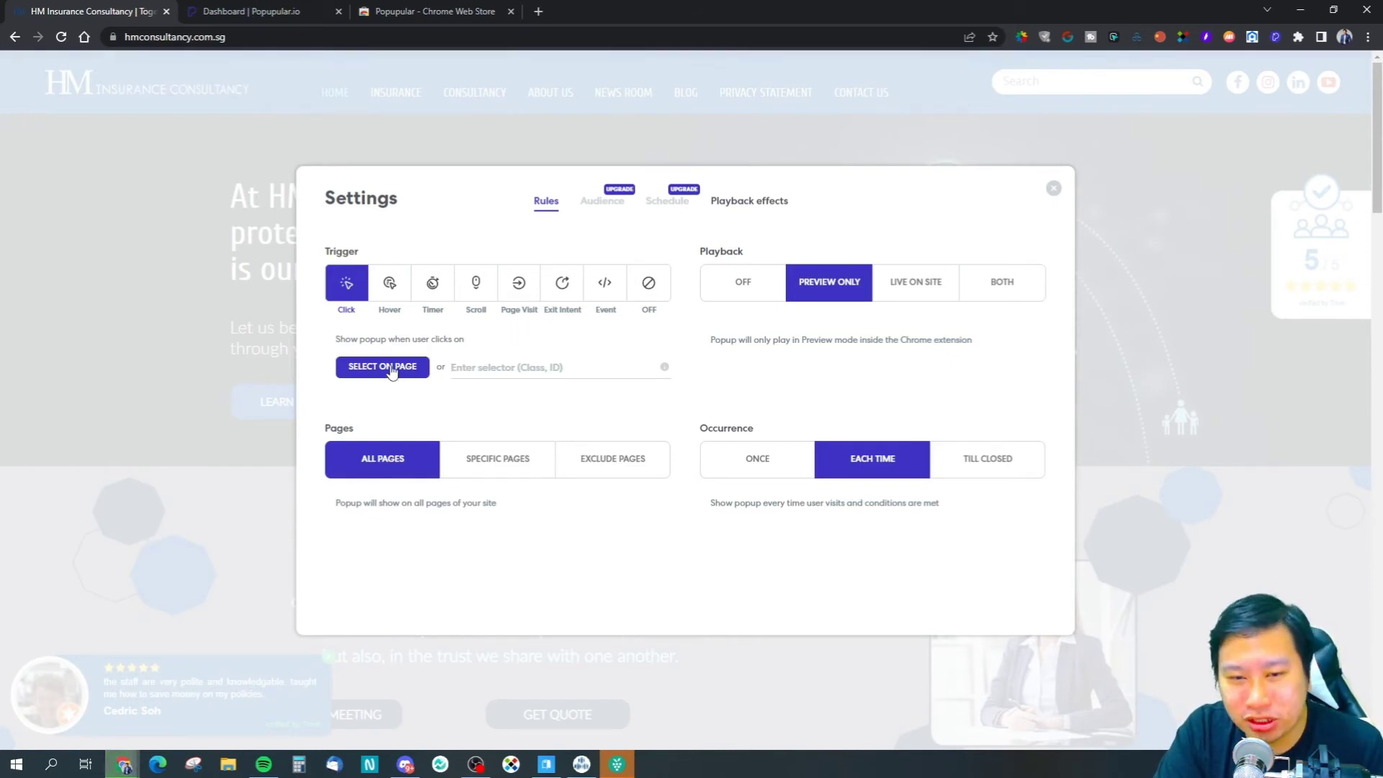
click(390, 368)
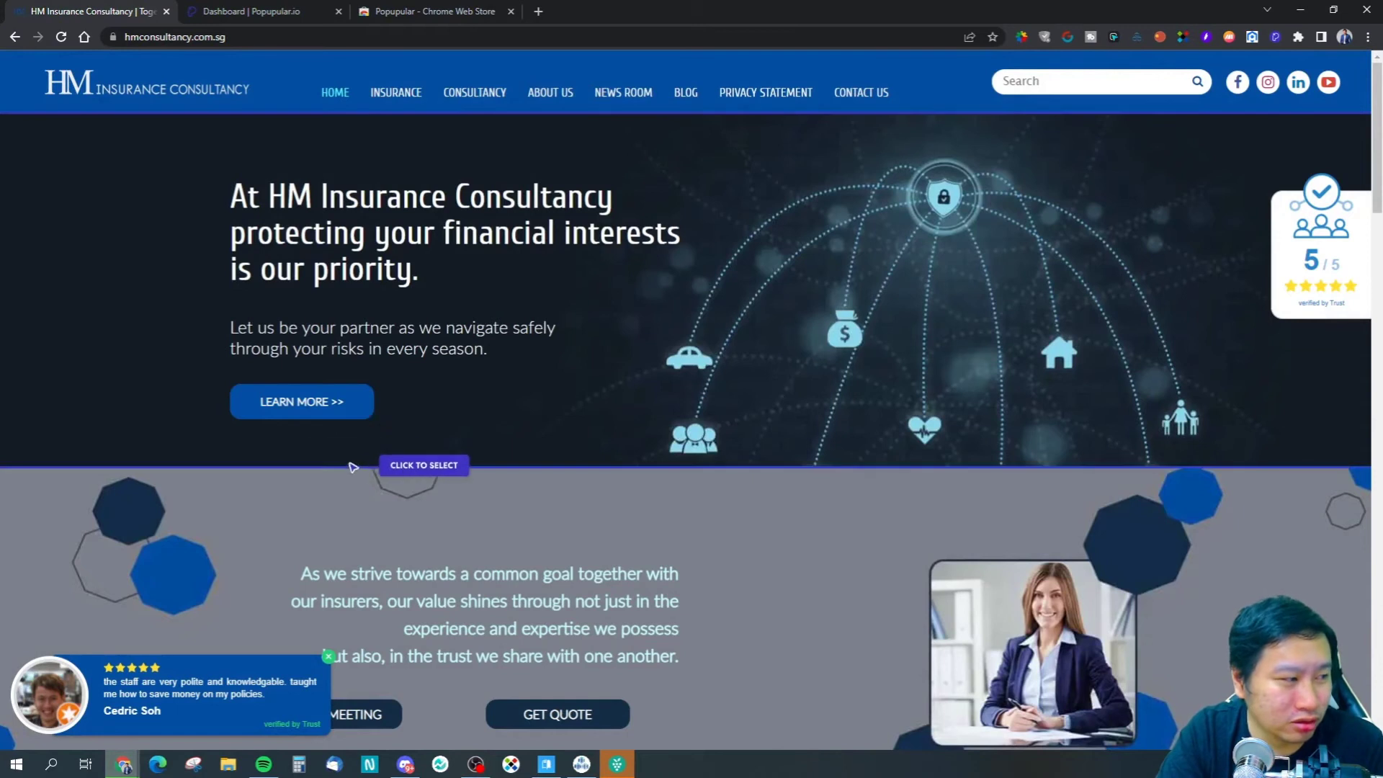
click(272, 409)
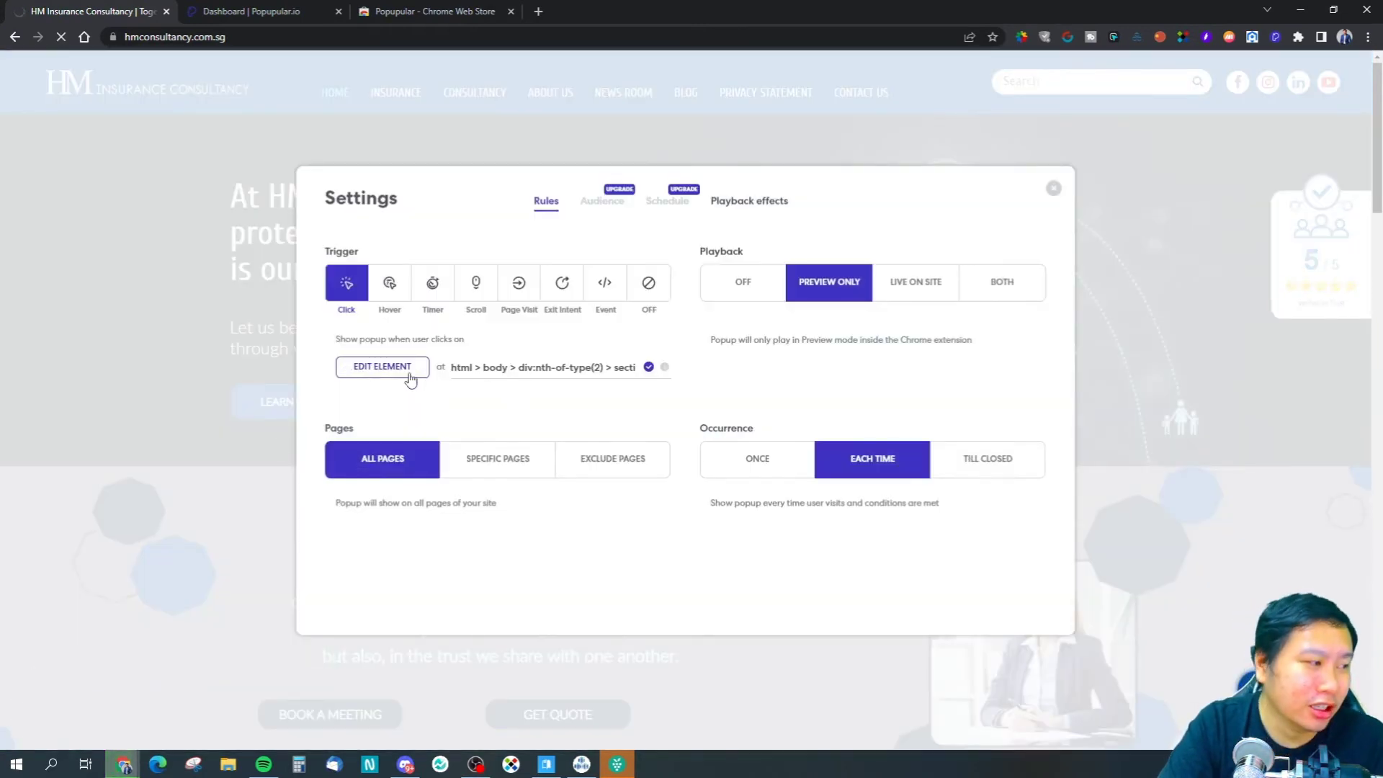
click(585, 413)
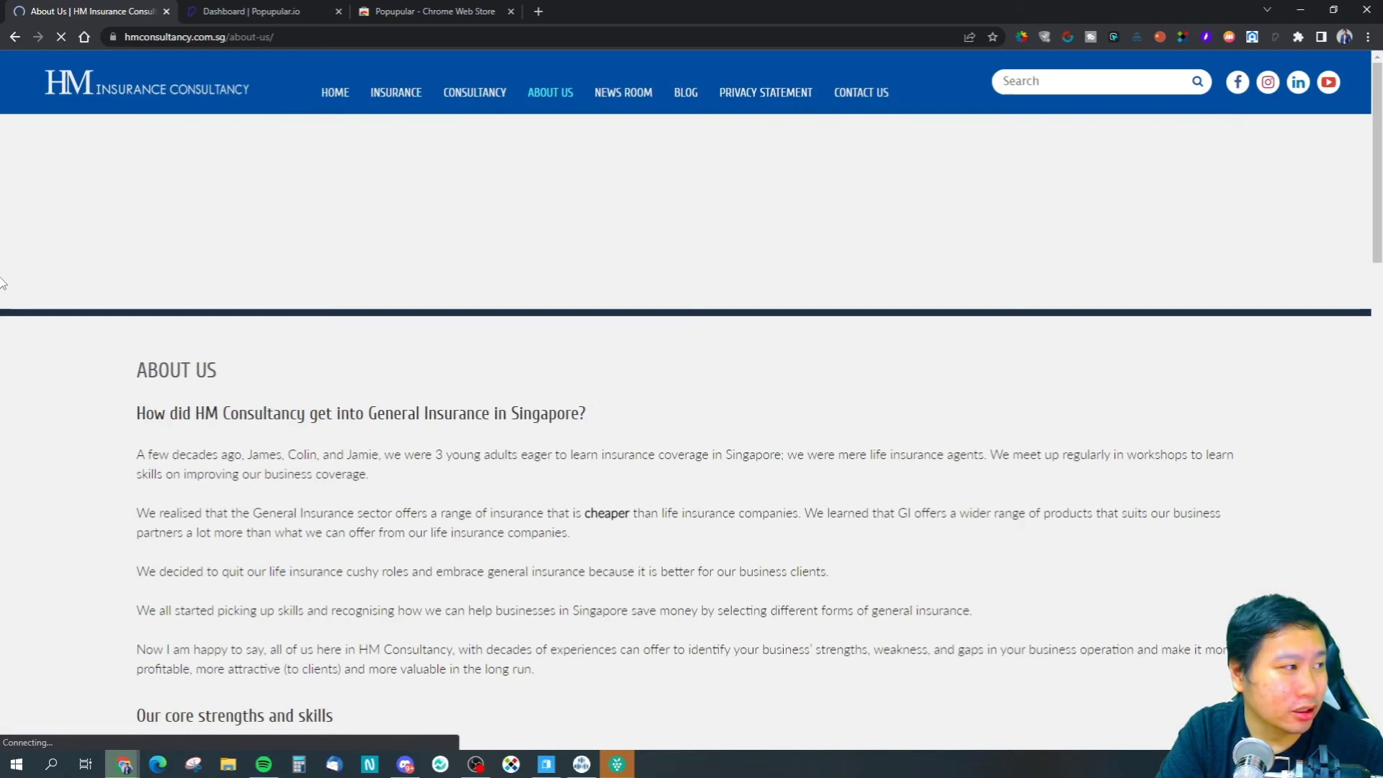
click(15, 37)
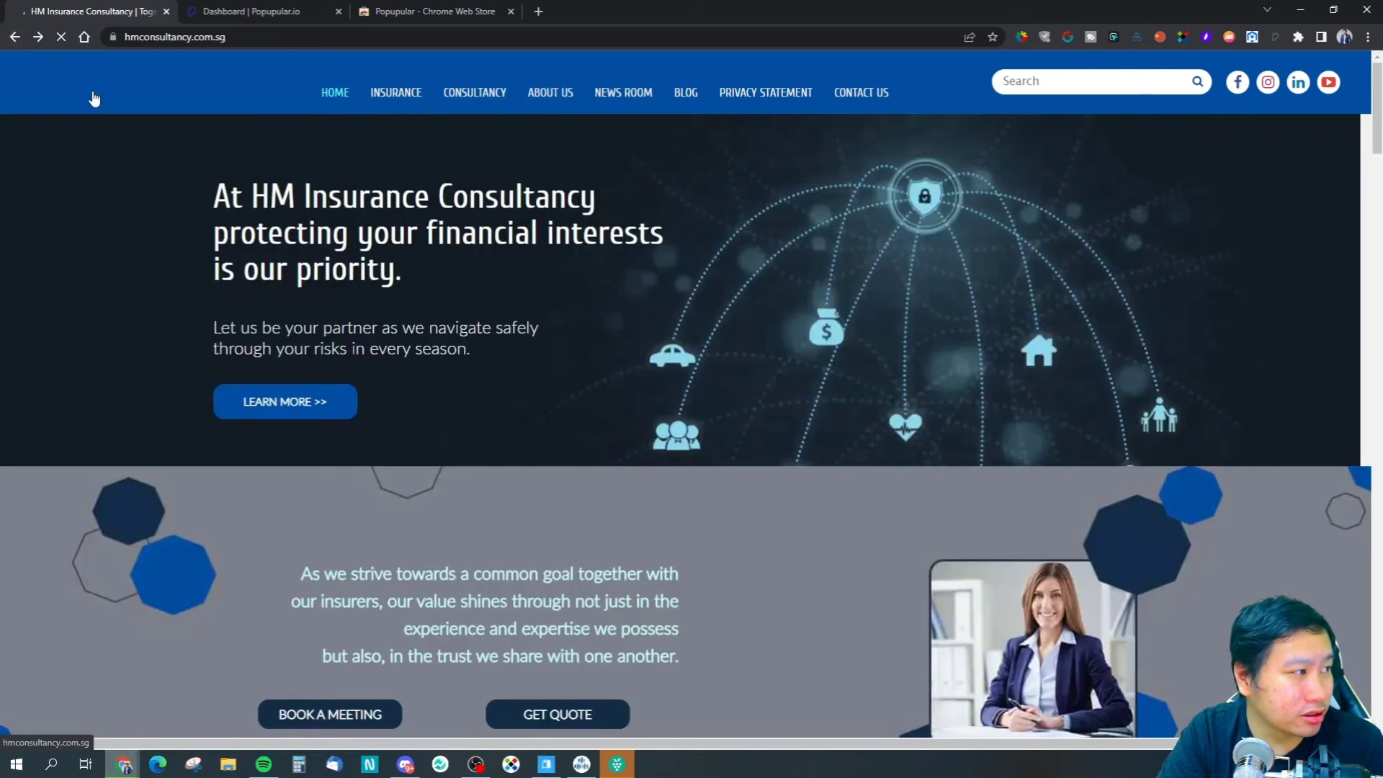
- Reopen the Popupular editor on the home page and create a Youtube video popup with the copied video link
scroll(609, 563, down, 3)
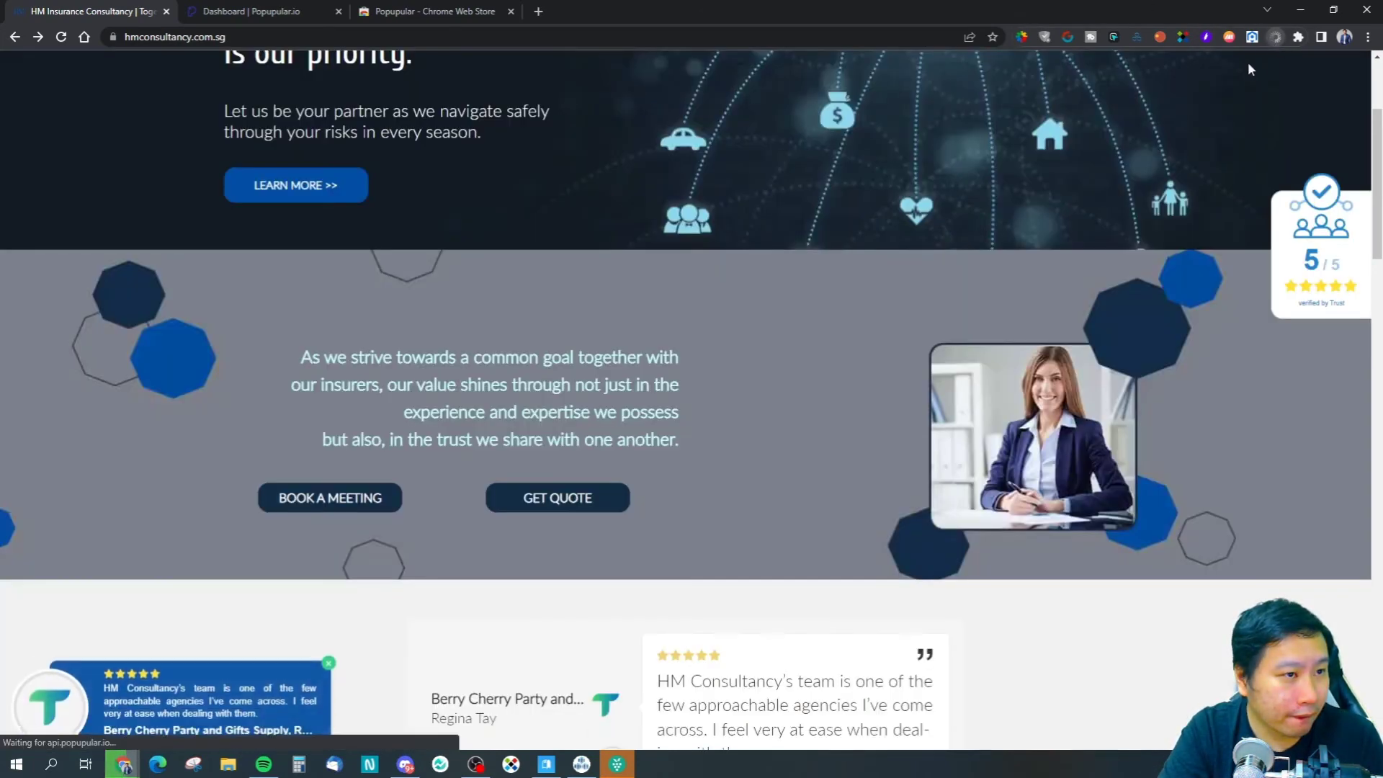
click(1274, 40)
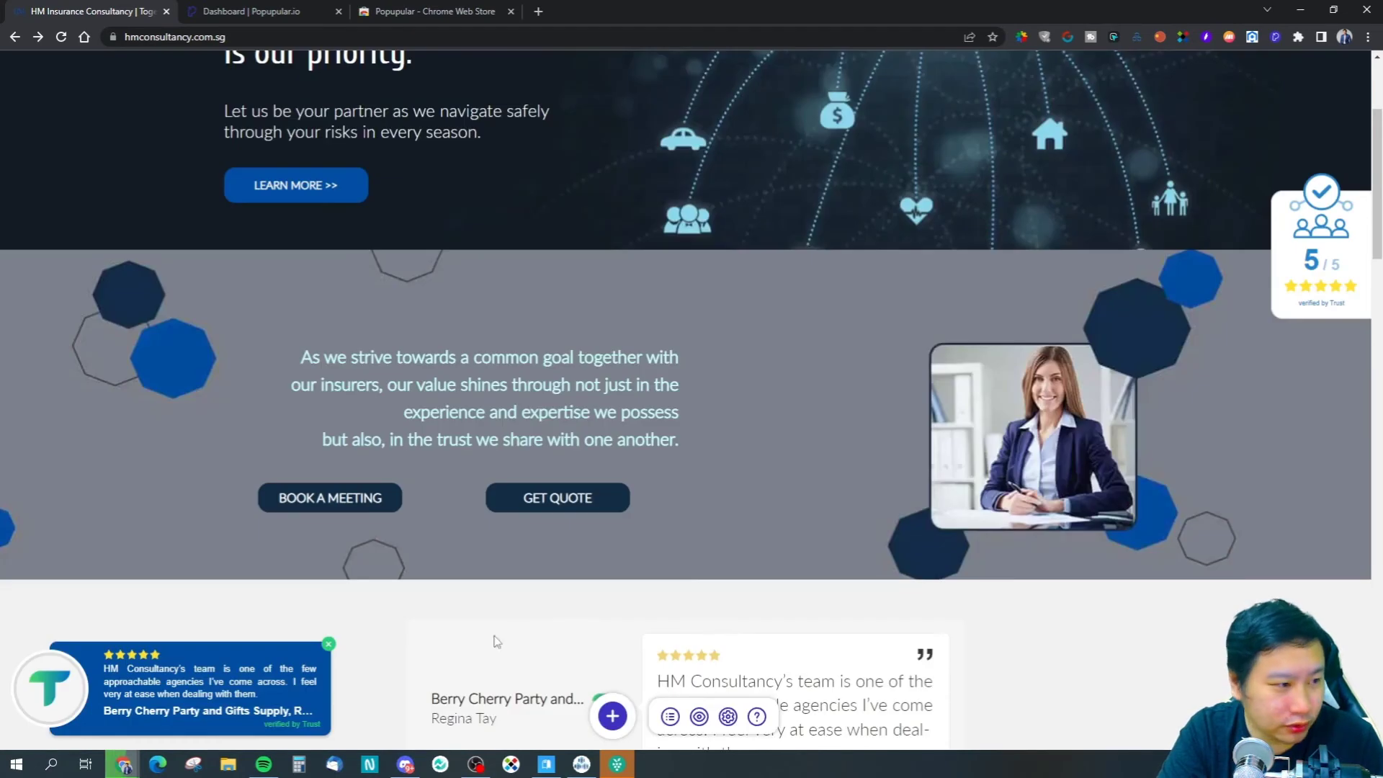
click(613, 716)
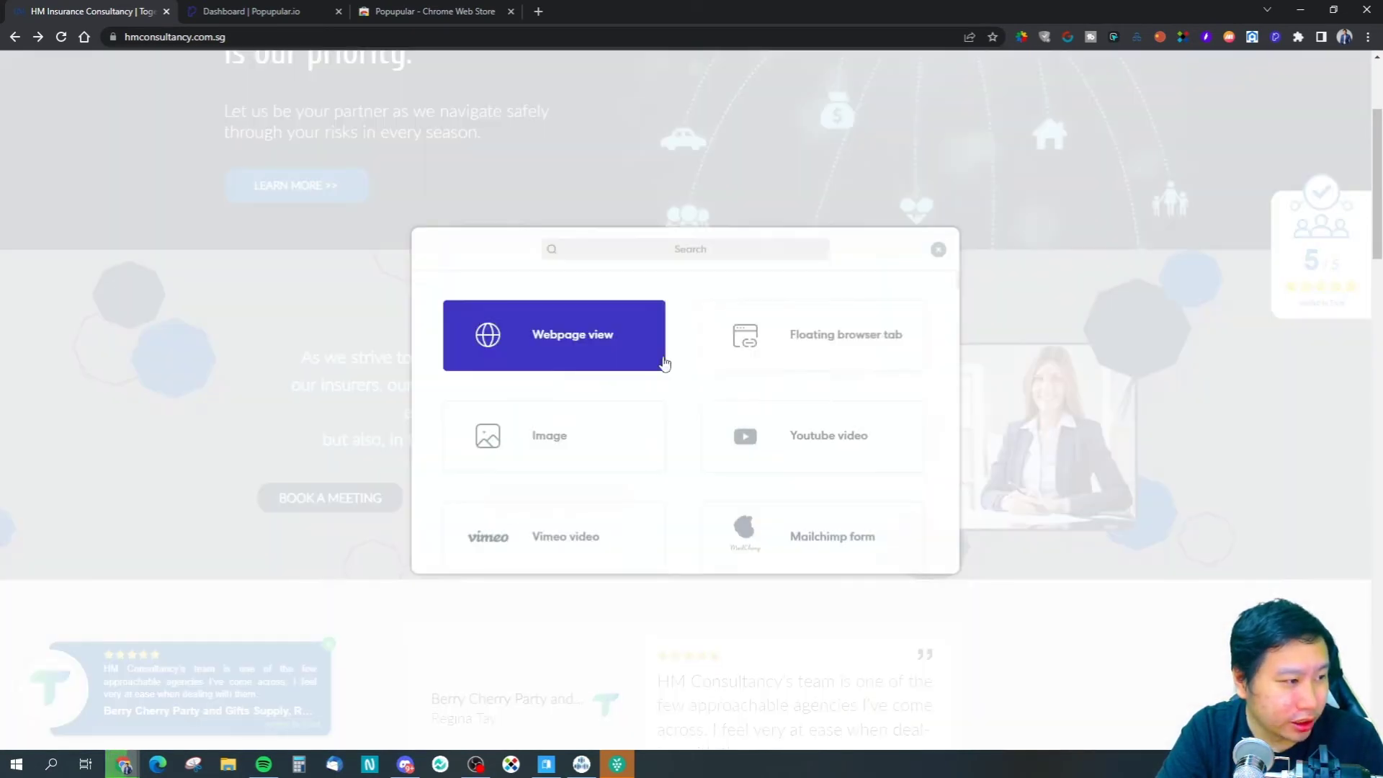
click(822, 436)
key(ctrl+v)
click(732, 485)
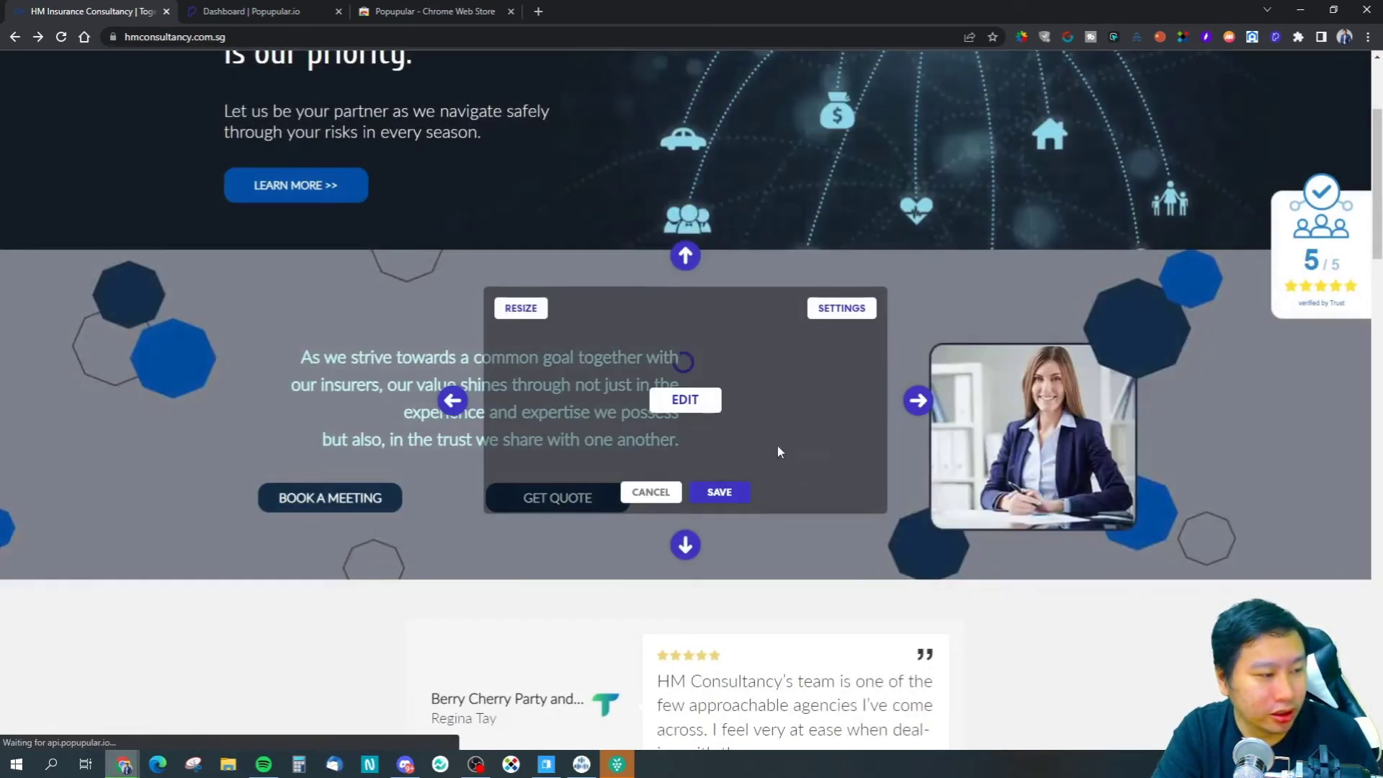
- Set the popup's trigger to Click on the page's BOOK A MEETING button and close the settings
click(839, 308)
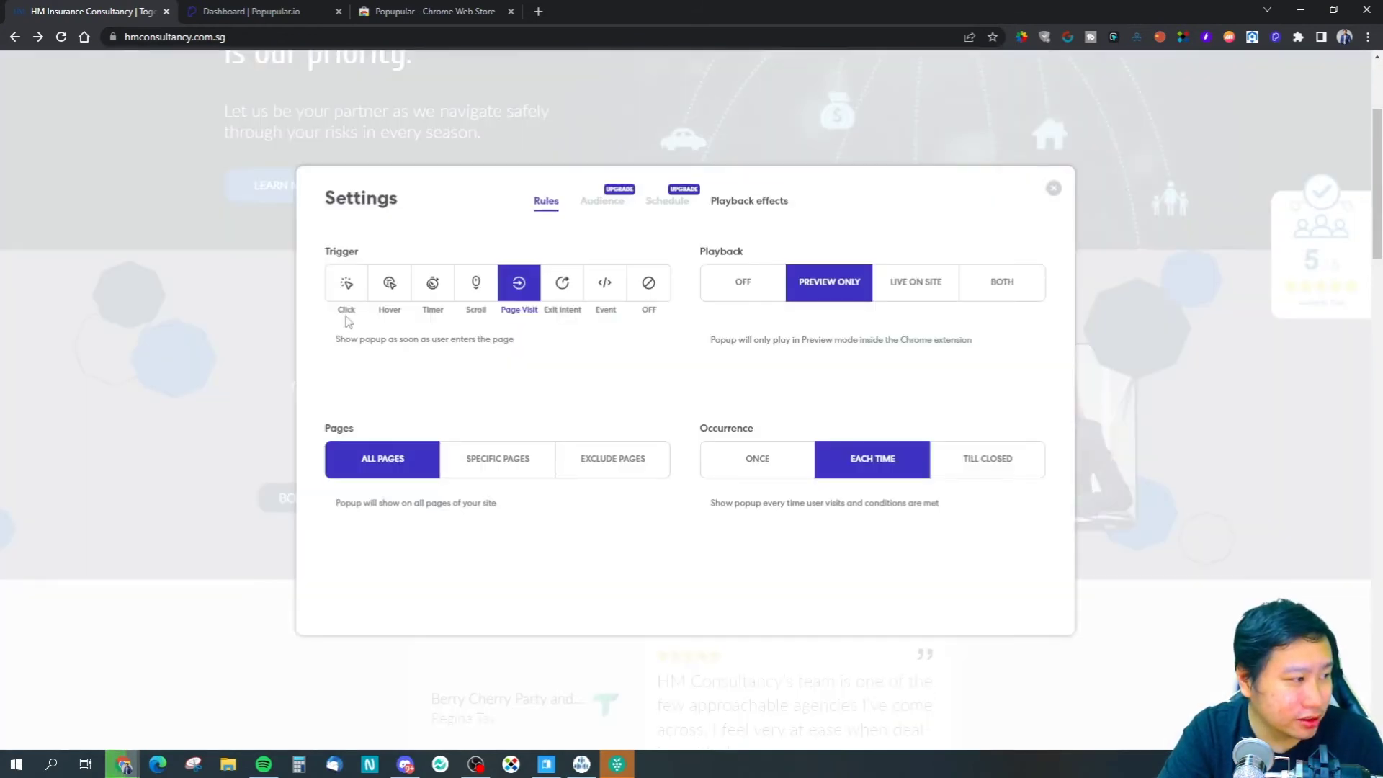
click(346, 296)
click(403, 368)
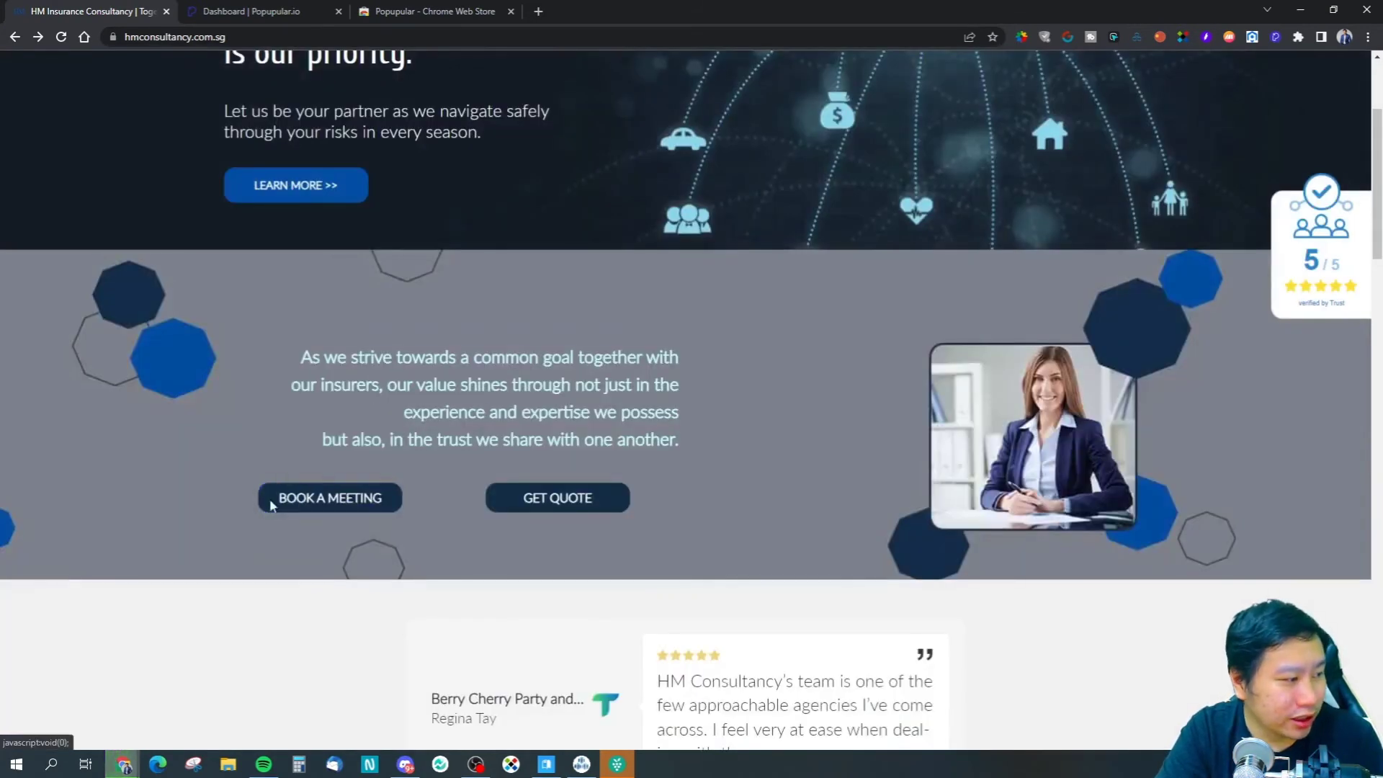
click(271, 506)
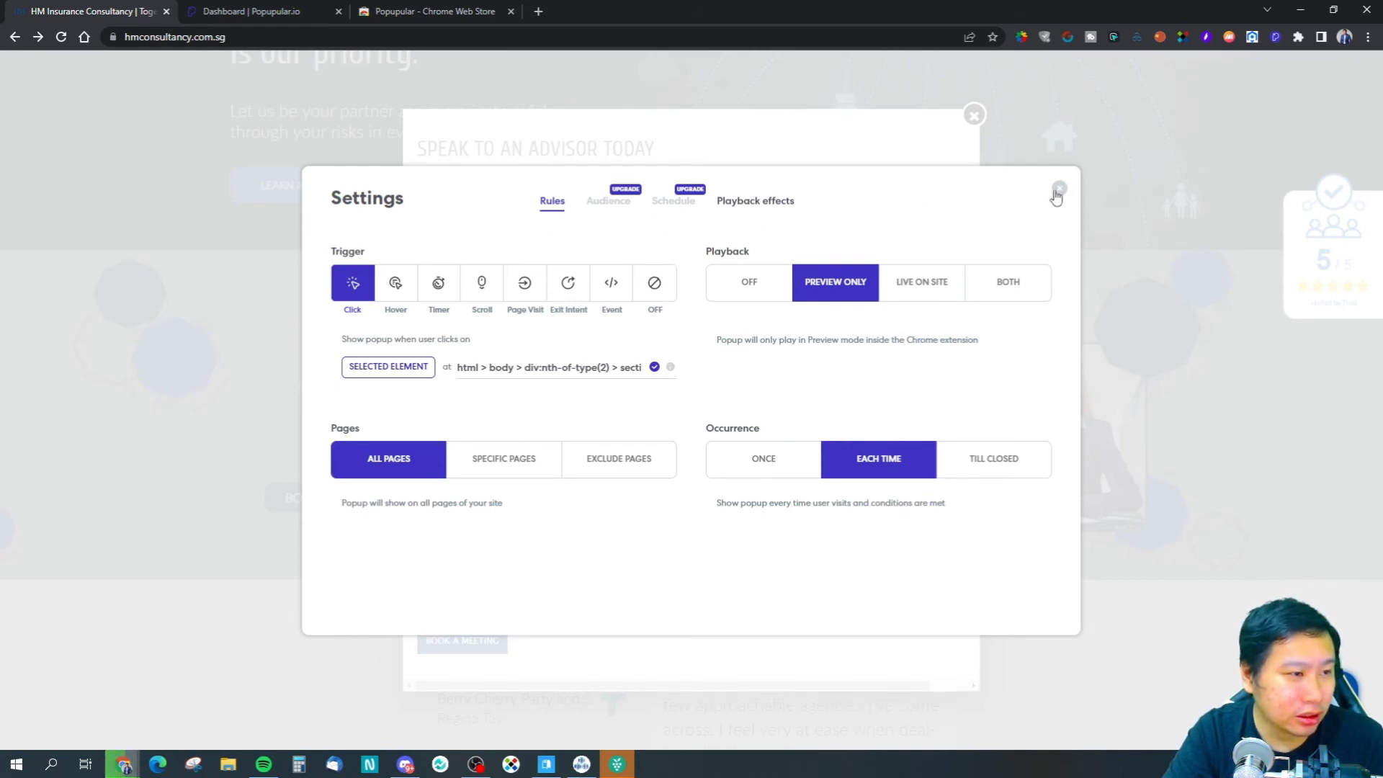
click(1058, 188)
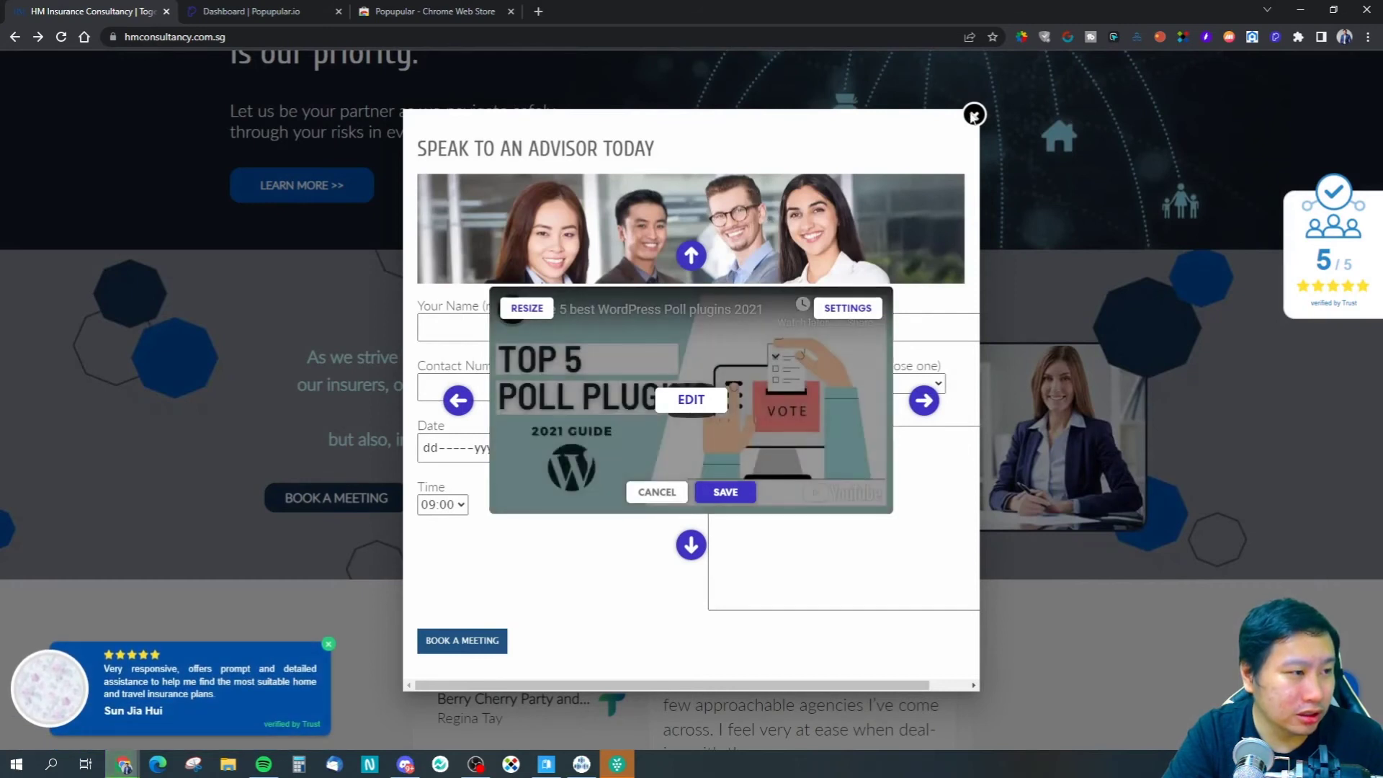
- Save the popup under the name YT Video
click(724, 493)
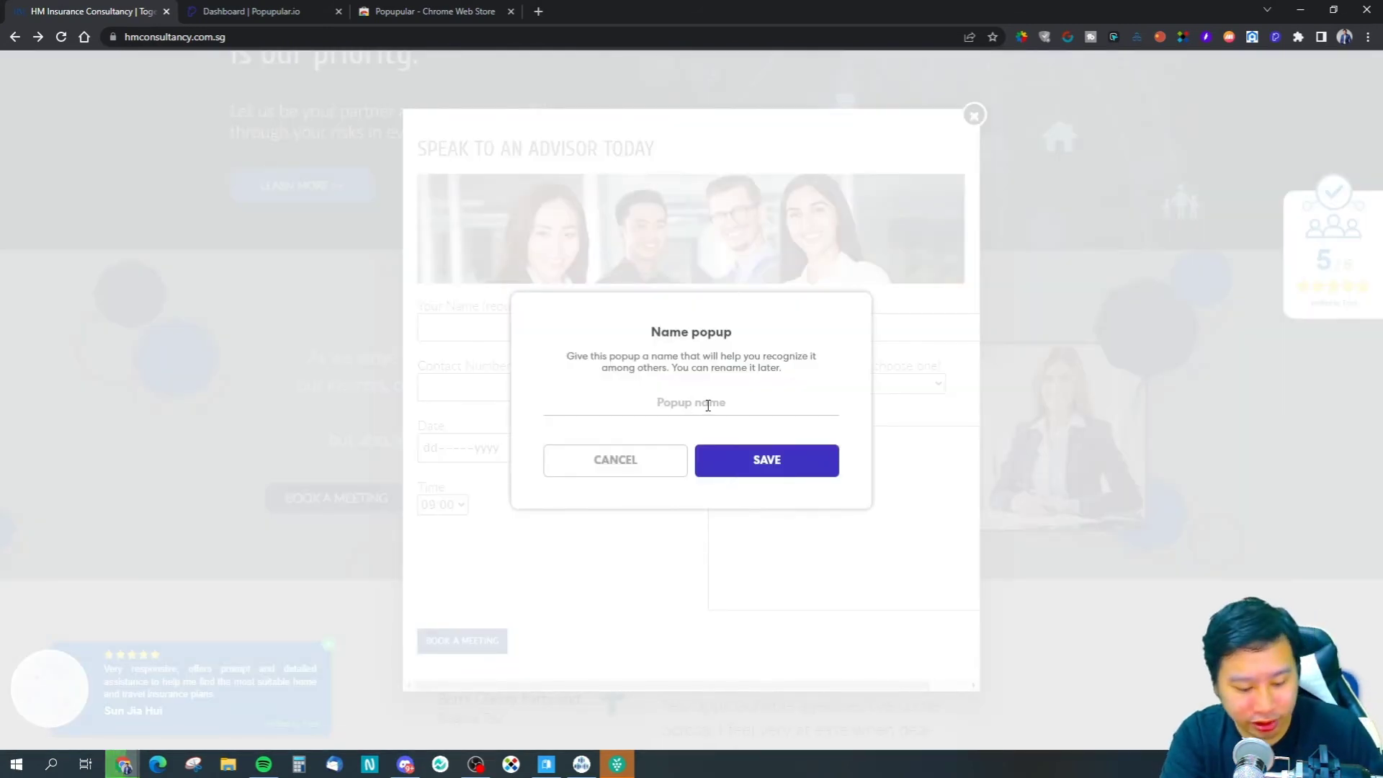
text(YT Video)
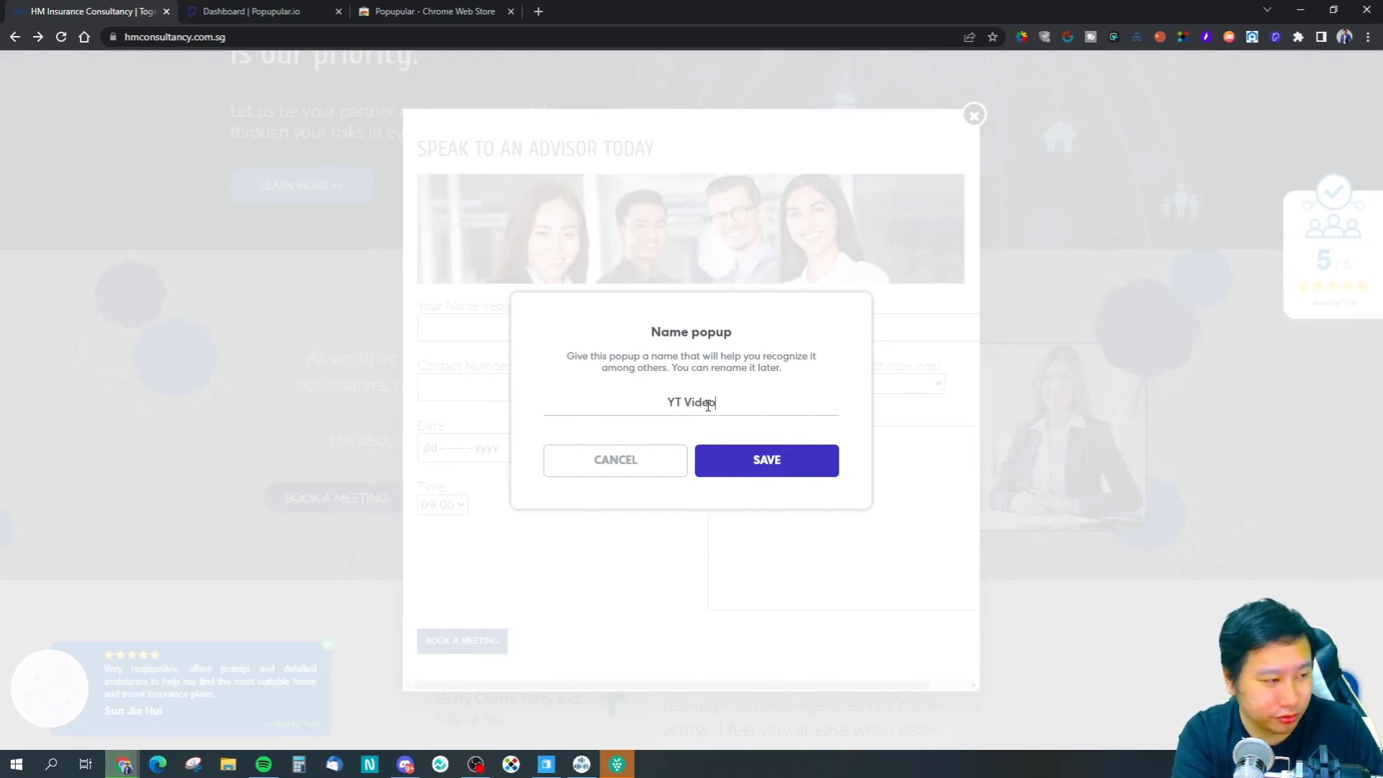
click(739, 468)
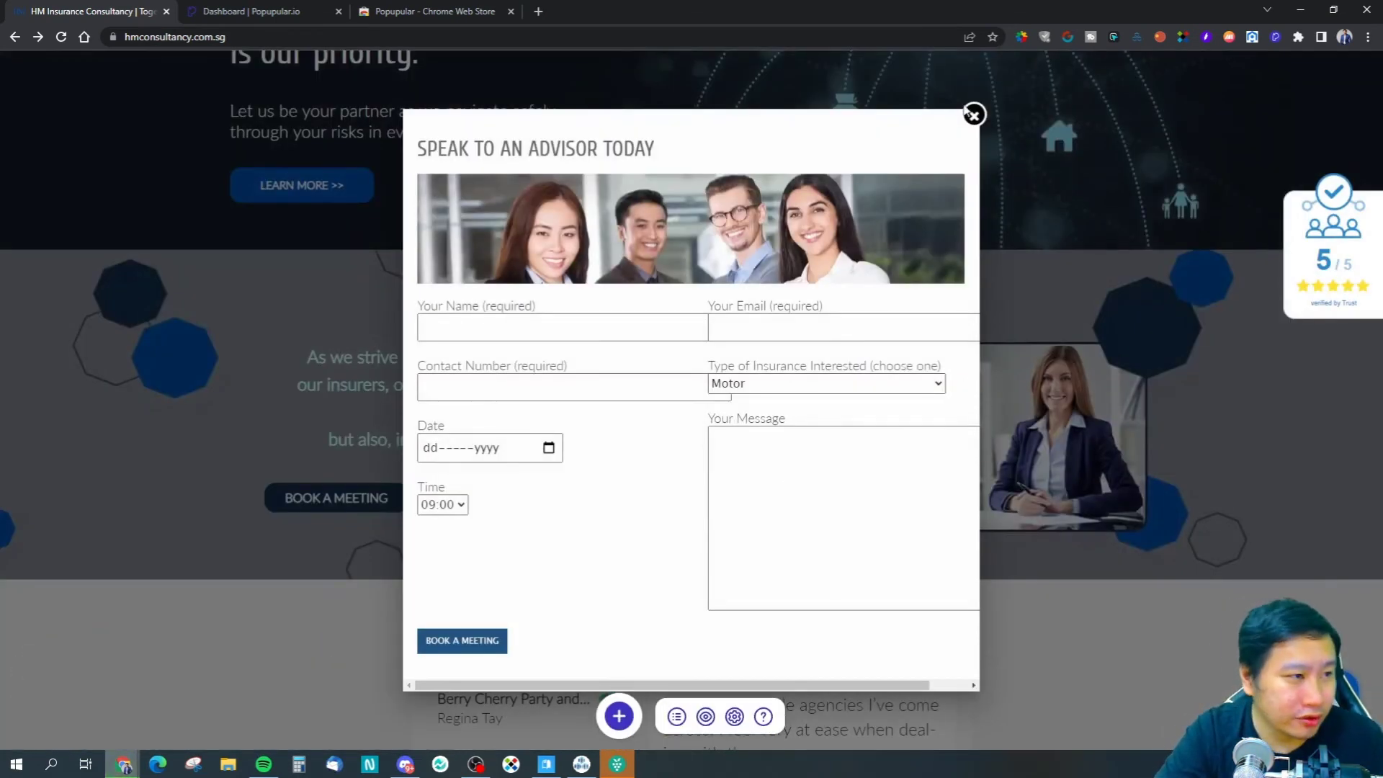
- Dismiss the advisor form and preview the video popup triggered by the BOOK A MEETING button, closing it when done
click(976, 117)
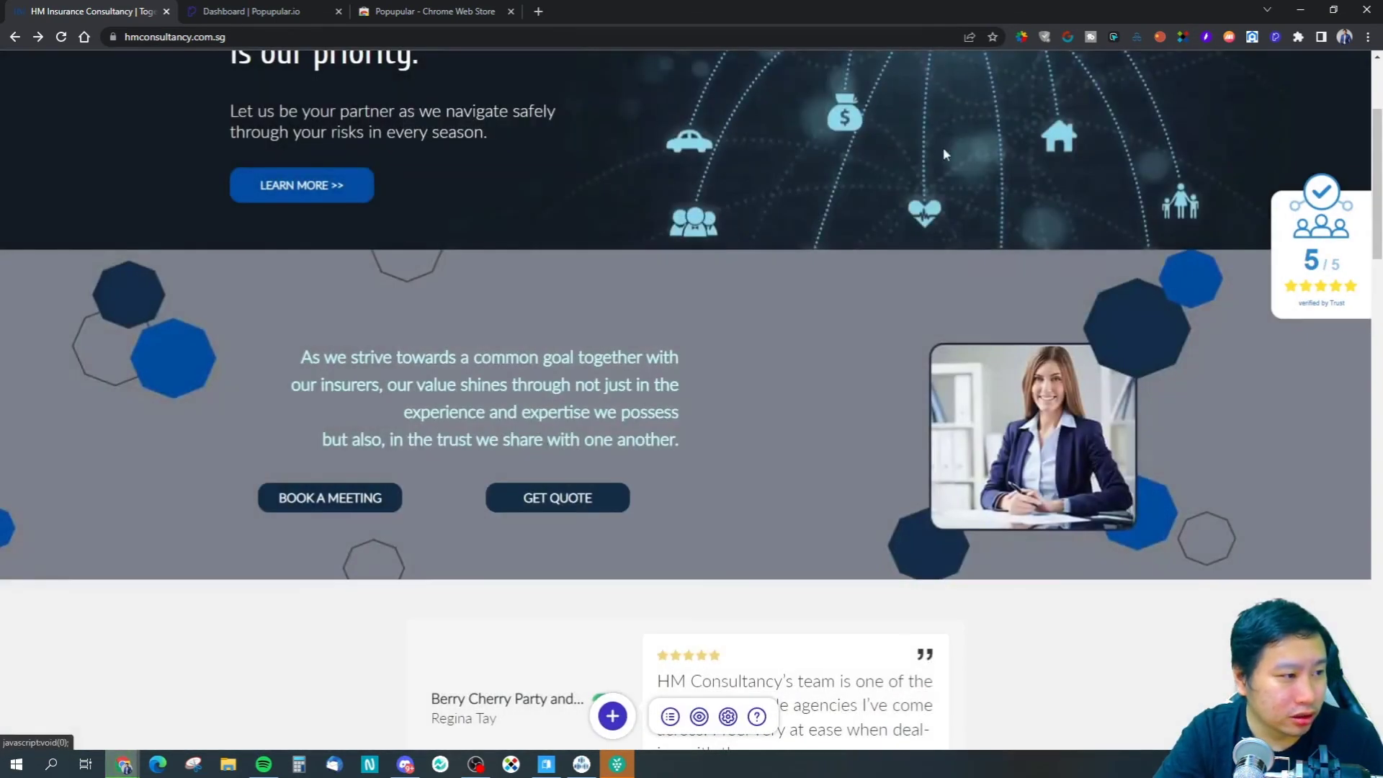
click(699, 717)
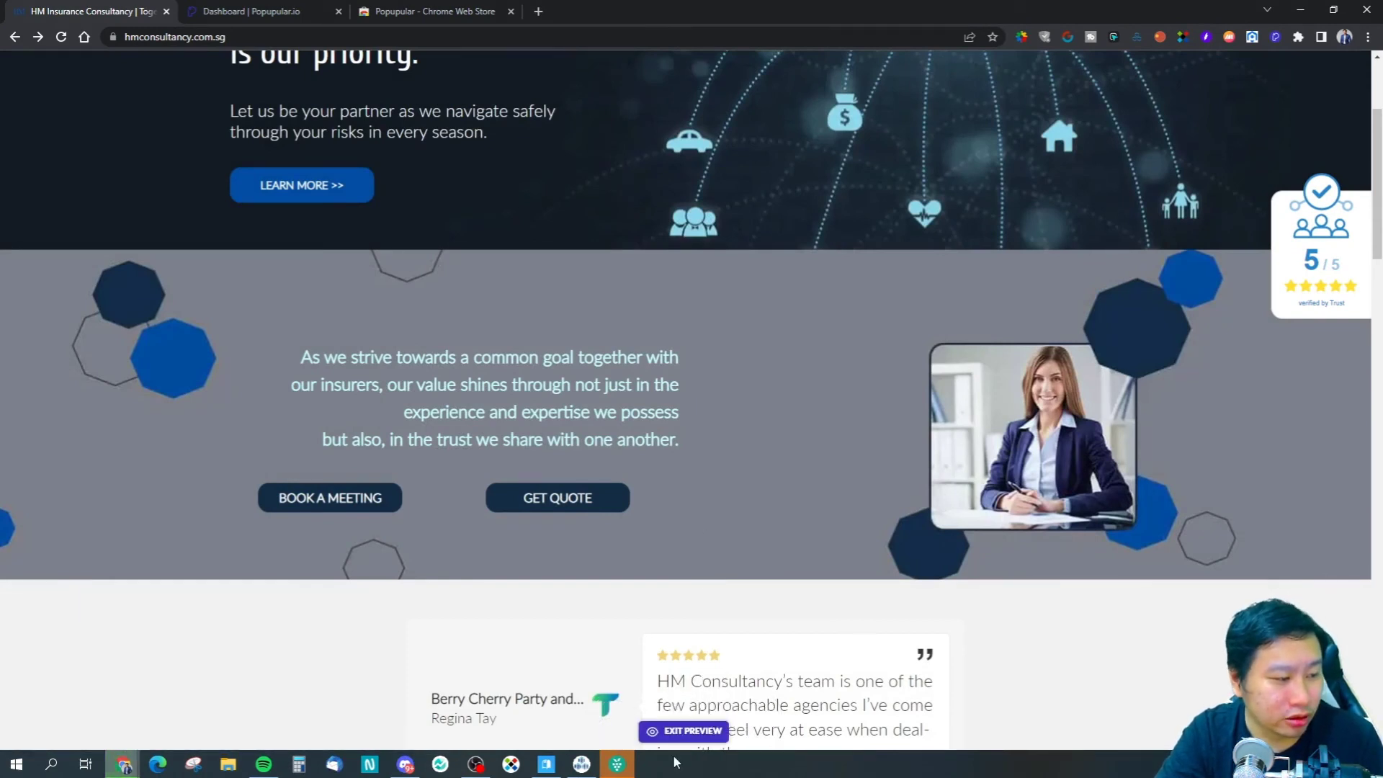
click(277, 504)
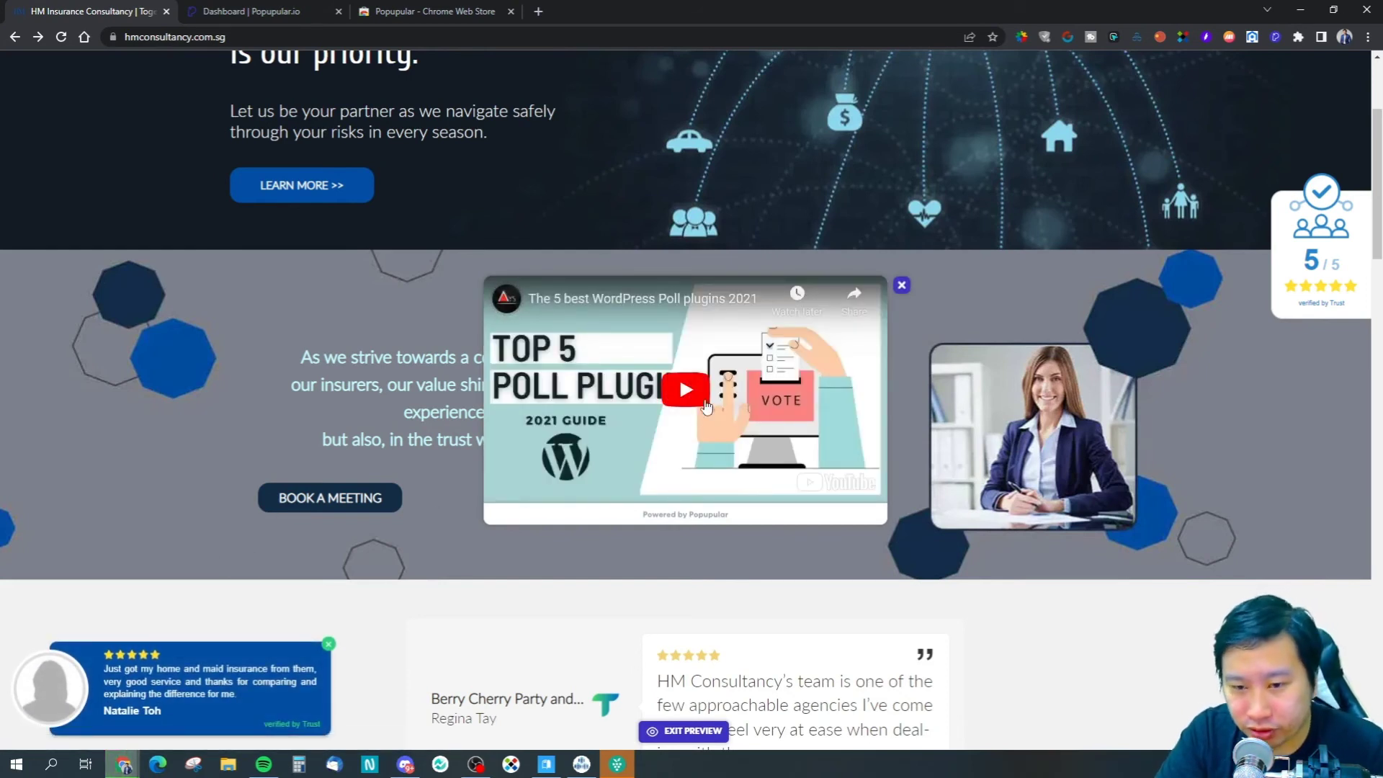
click(901, 286)
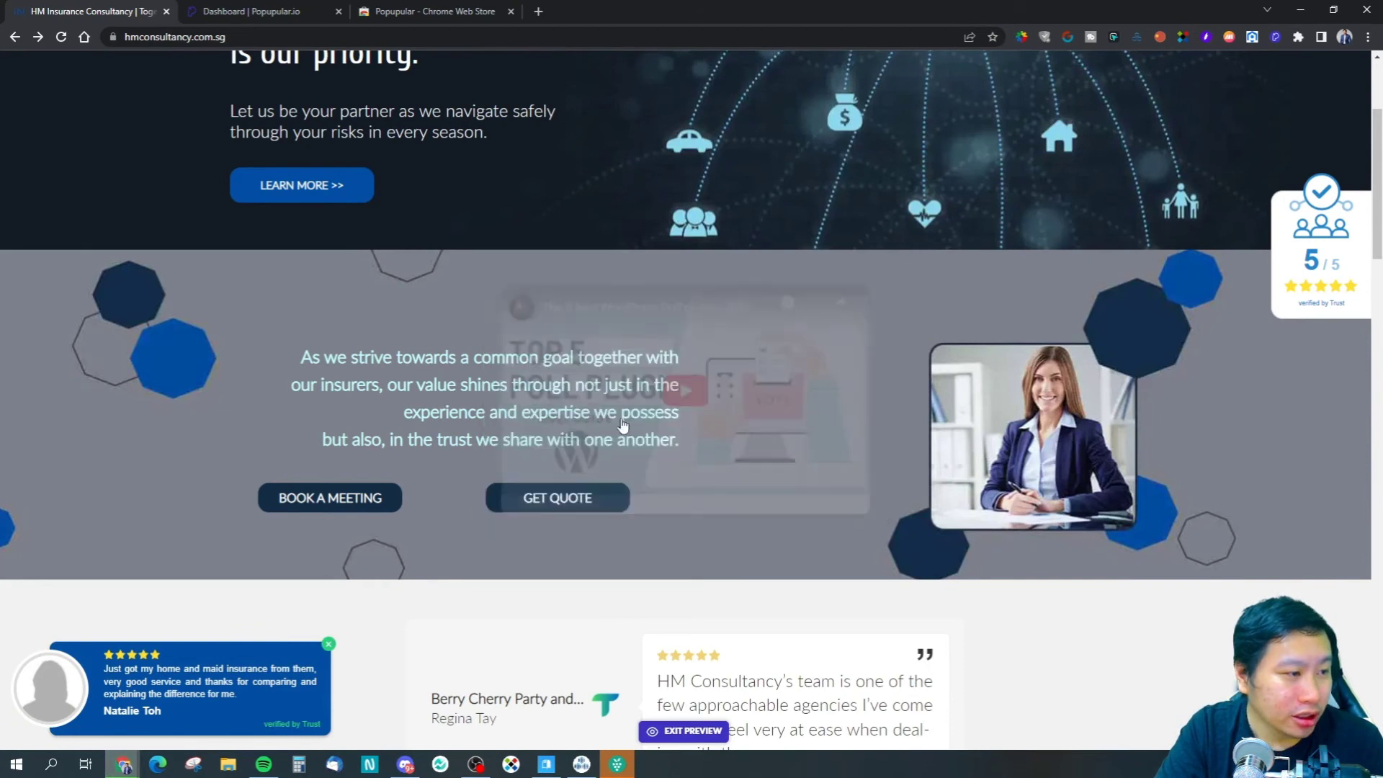
- Preview the GET QUOTE button's form popup, advance through its questions to Type of Insurance Interested, and close it
scroll(632, 473, up, 1)
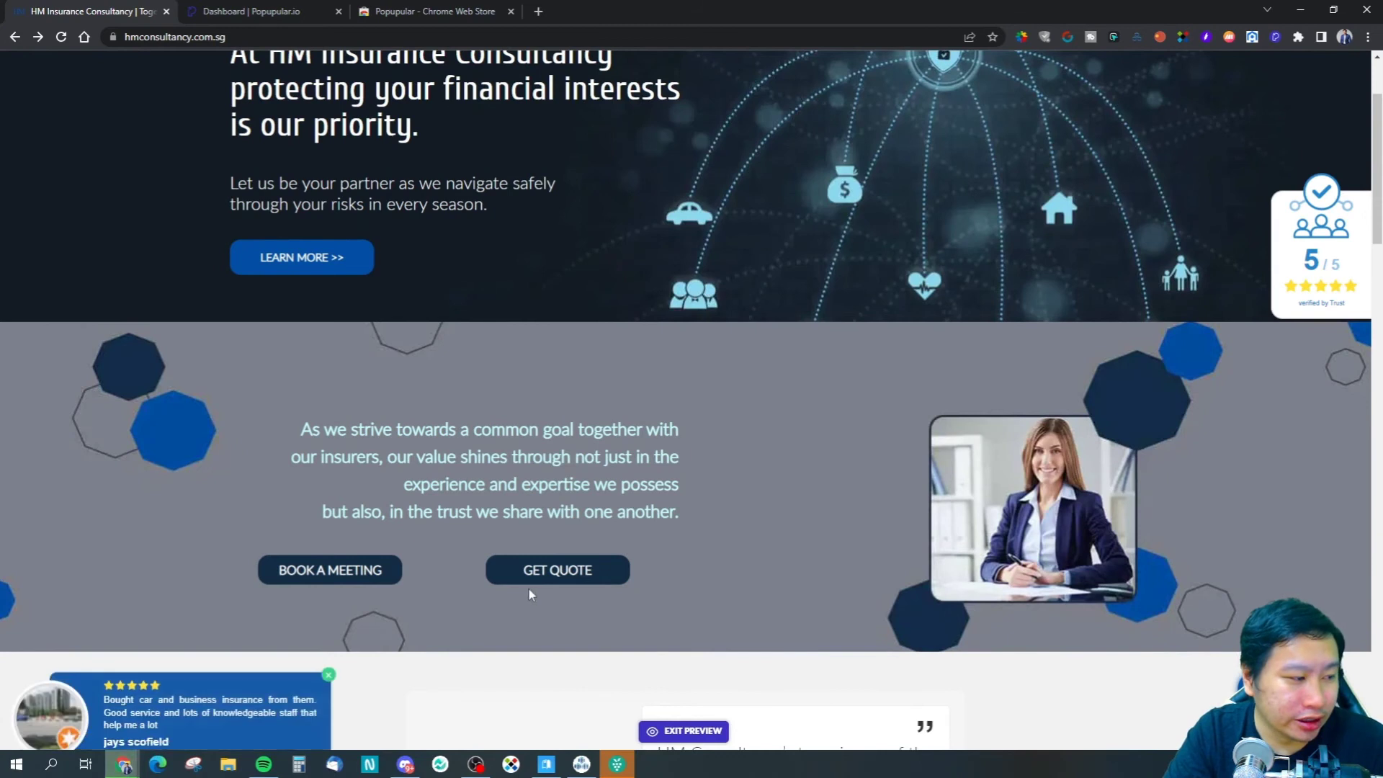
click(502, 582)
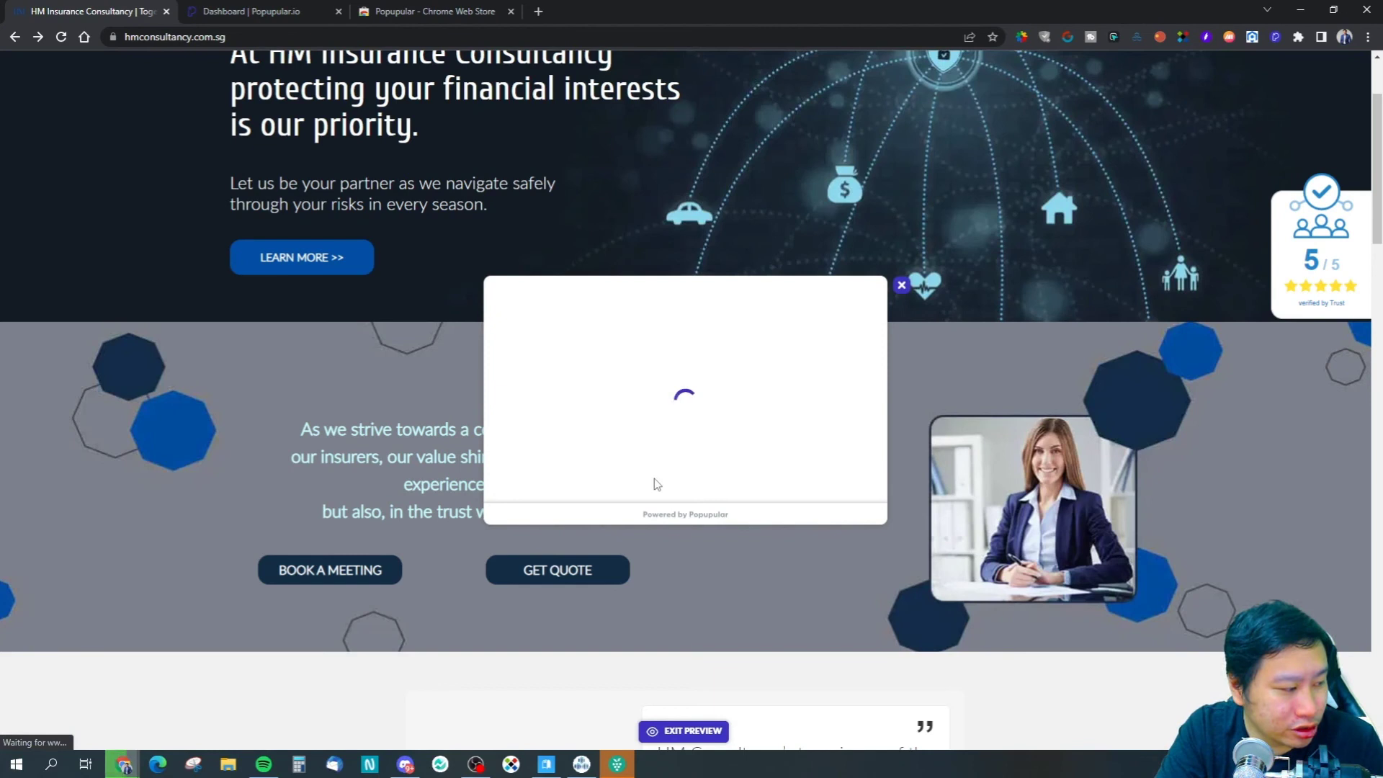
click(124, 763)
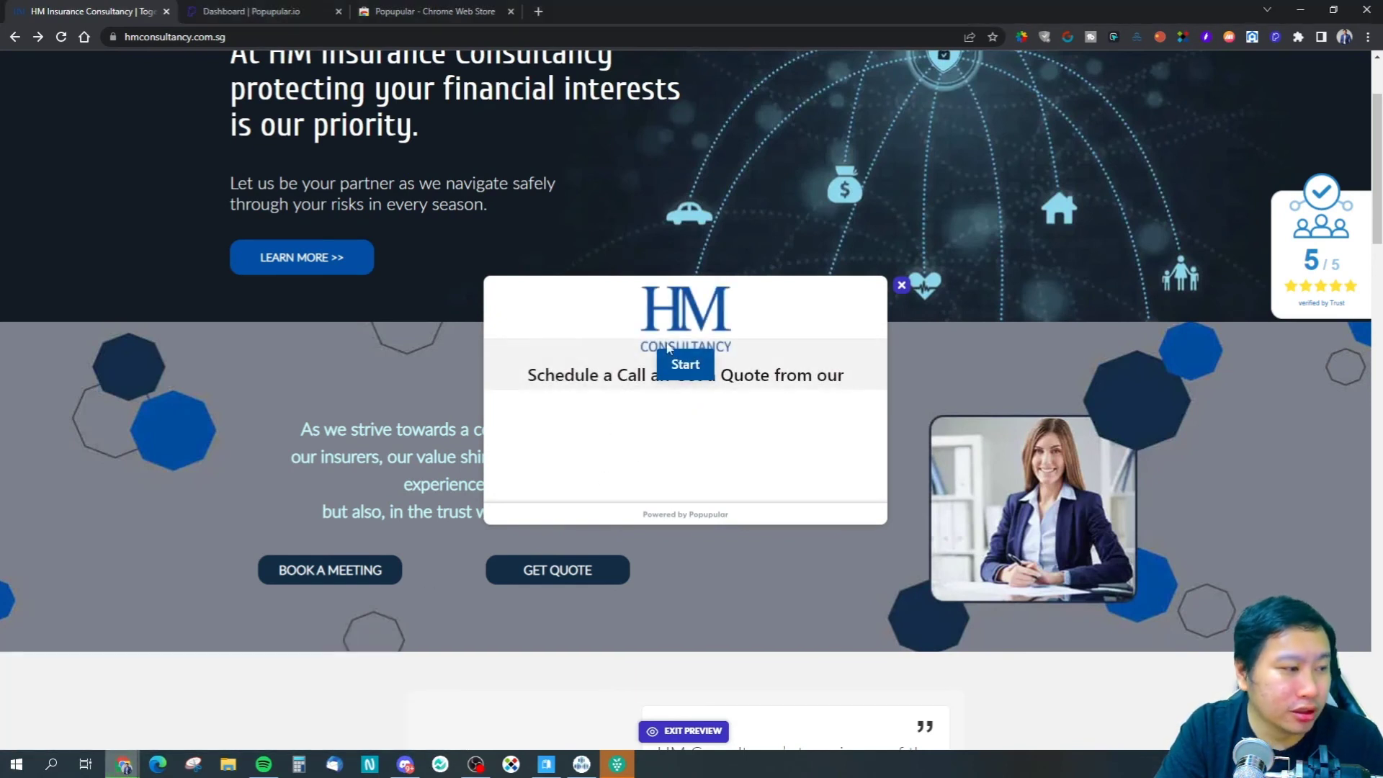
click(685, 363)
click(864, 372)
click(866, 374)
click(863, 373)
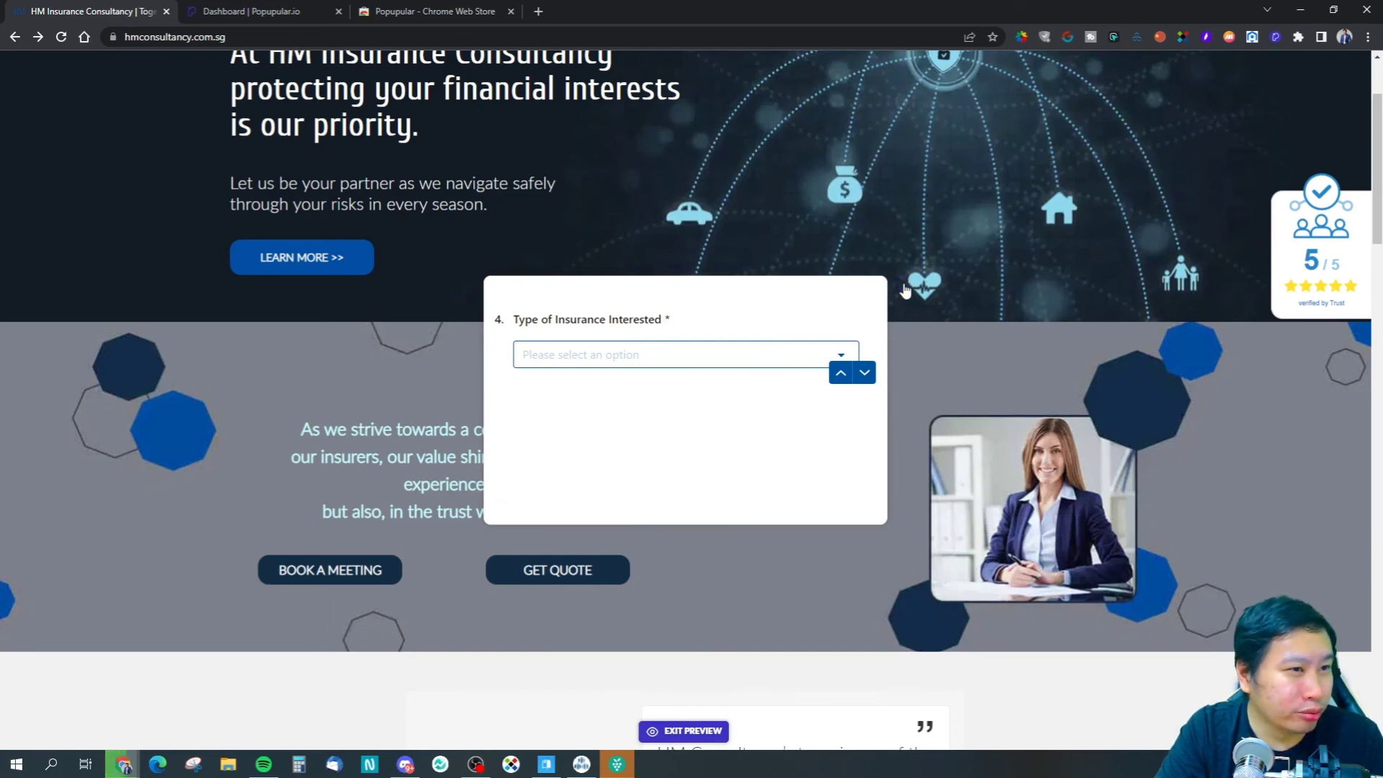
click(902, 286)
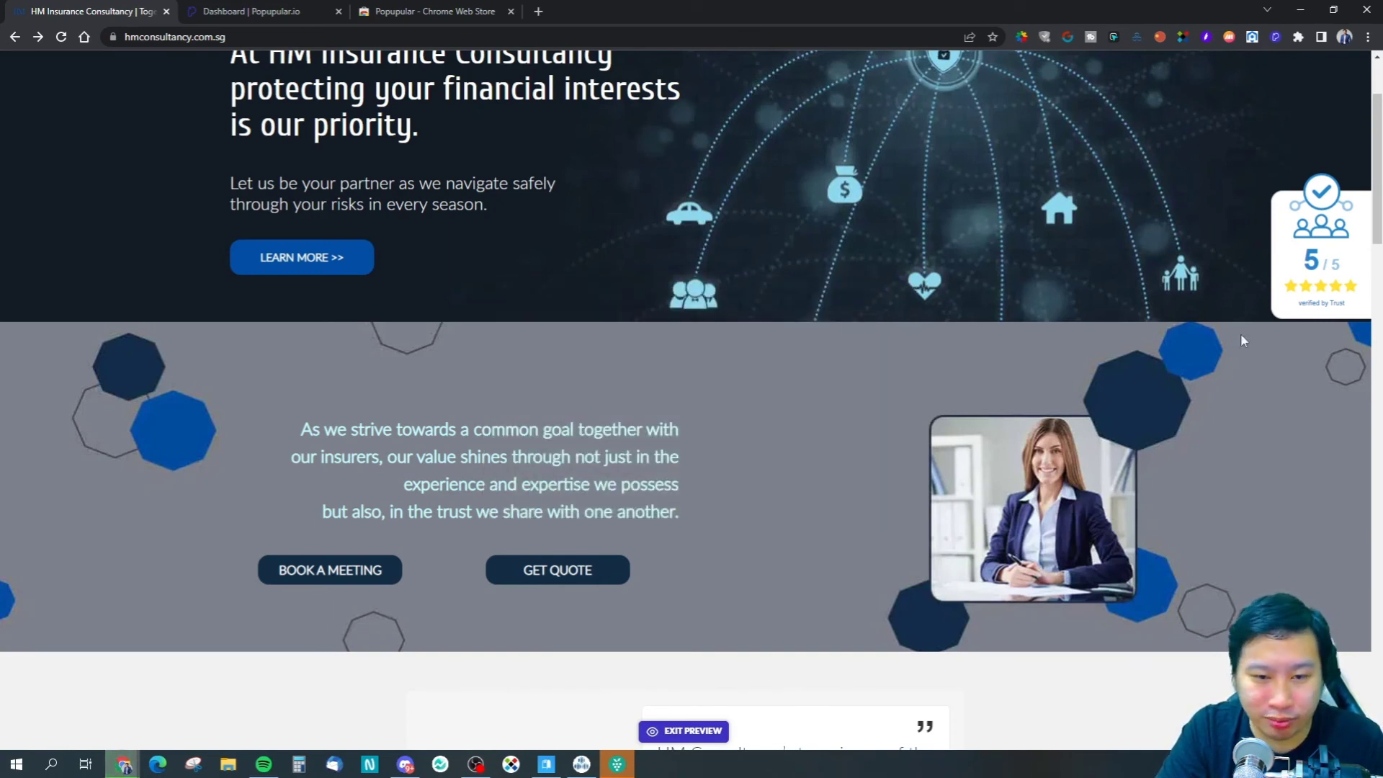